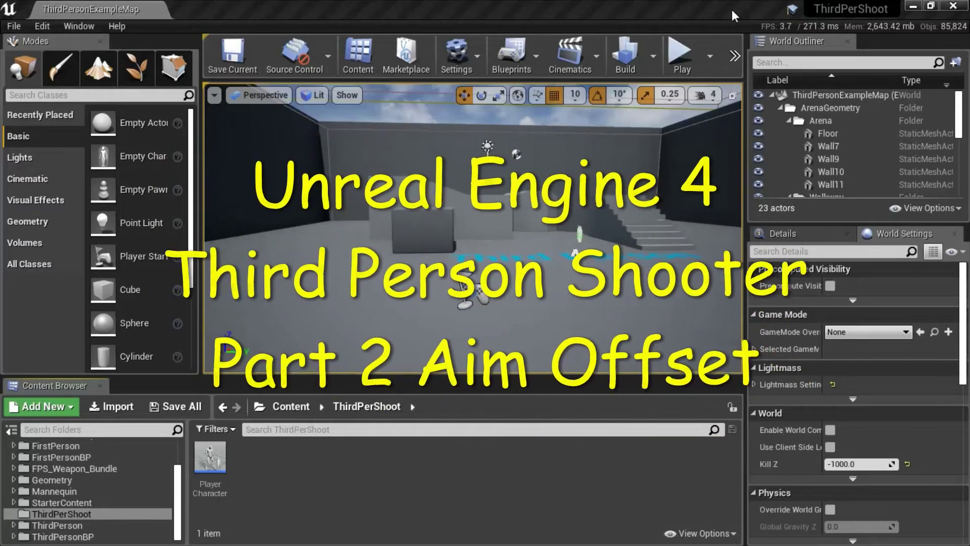
Play-test the level, walking the third-person character around with W.
left_click(685, 62)
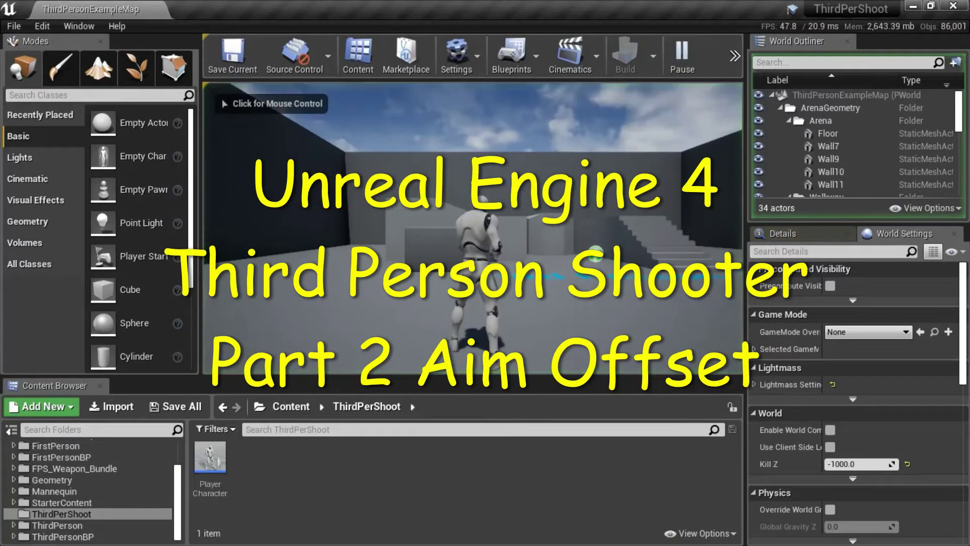
left_click(588, 233)
key("w")
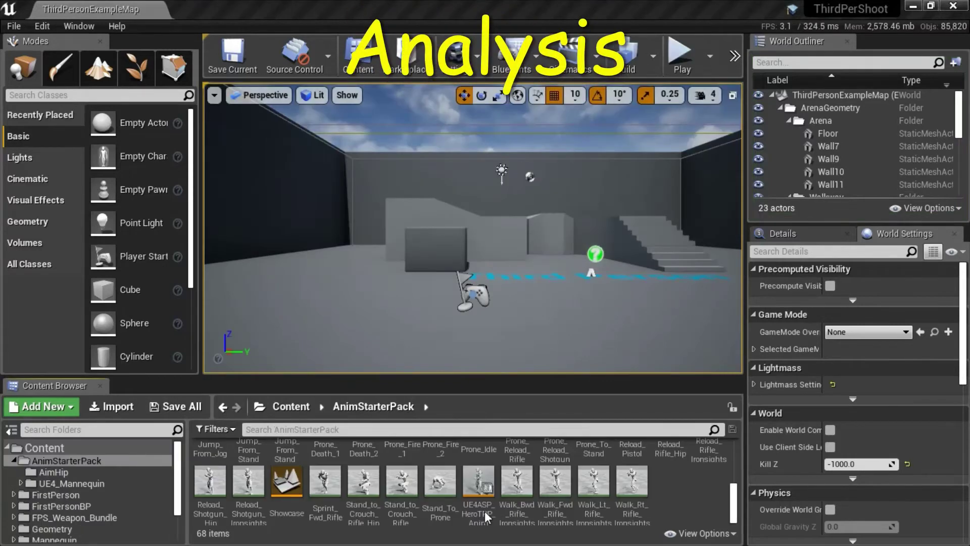
Open the HeroTPP anim blueprint, then AimOffset2DHip, and preview the mannequin aiming upward.
mouse_move(474, 483)
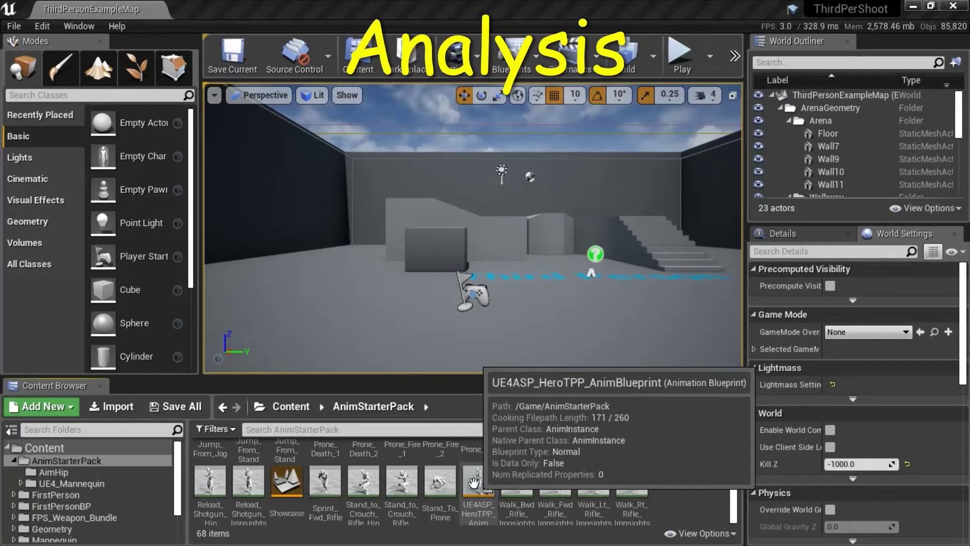
double_click(474, 483)
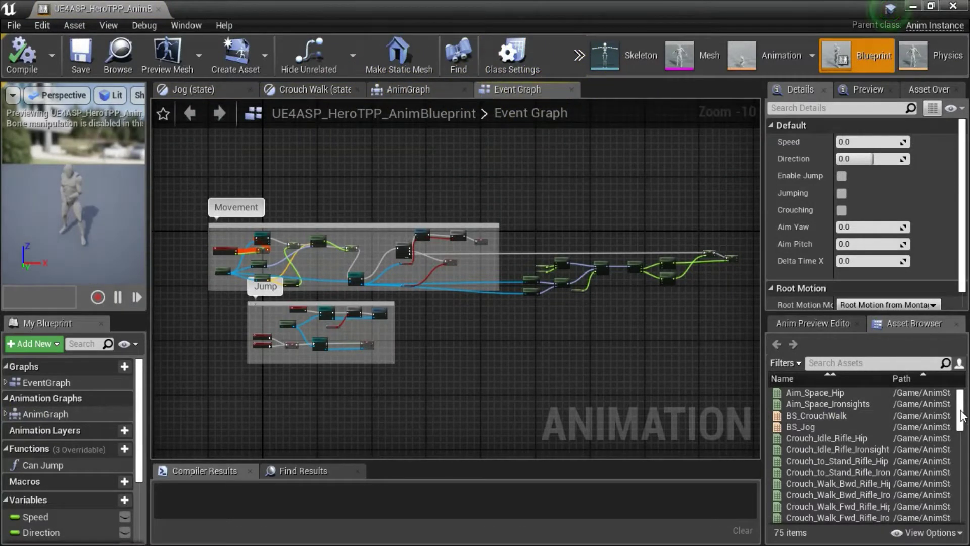
left_click_drag(961, 417, 964, 521)
mouse_move(844, 521)
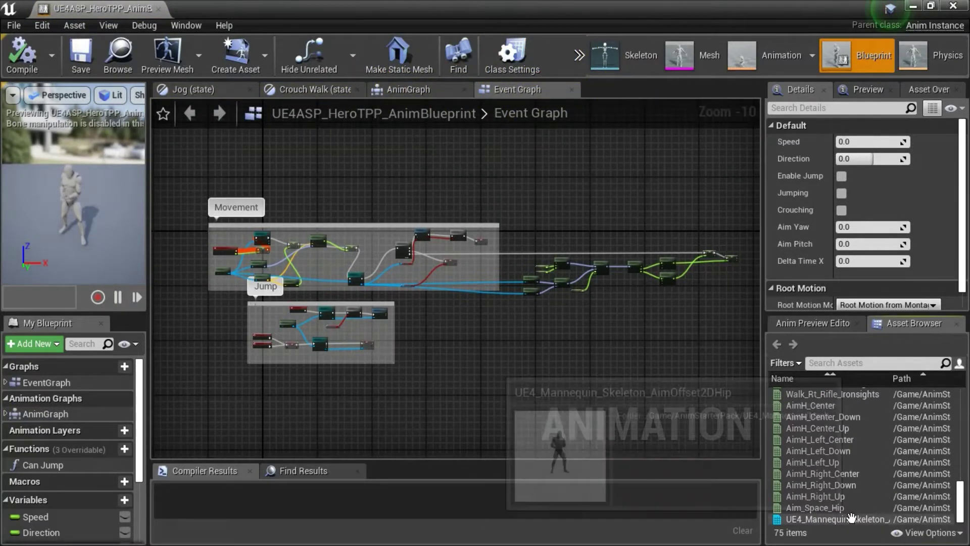
left_click(844, 521)
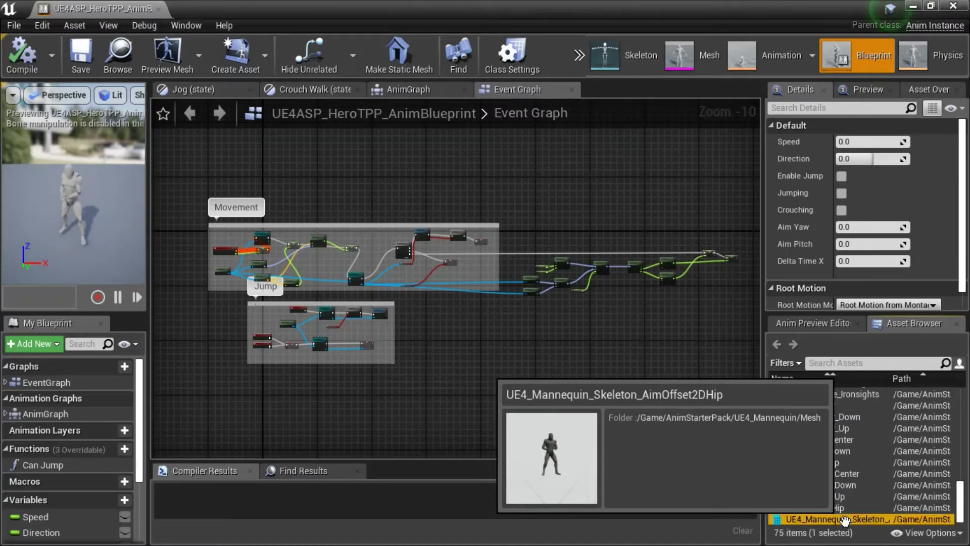
double_click(844, 521)
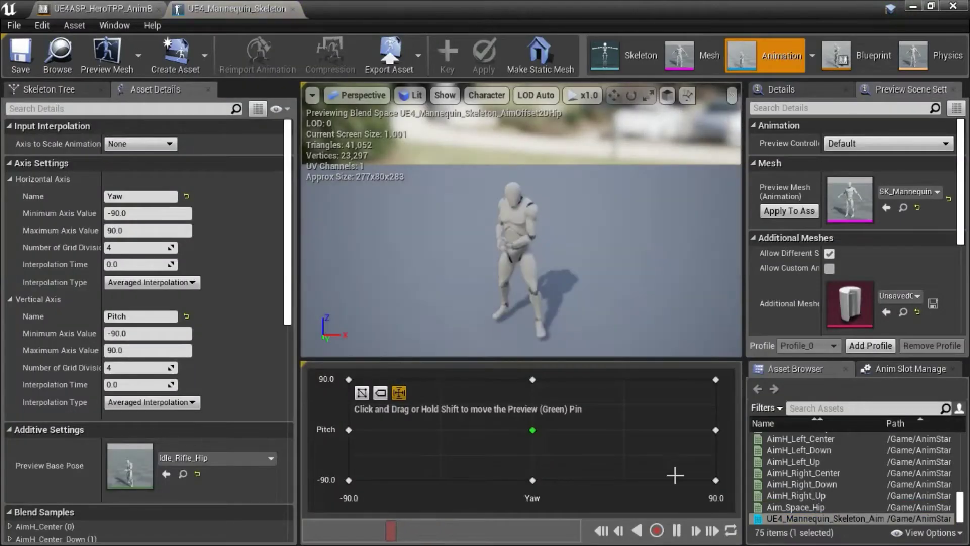
left_click_drag(537, 440, 556, 430)
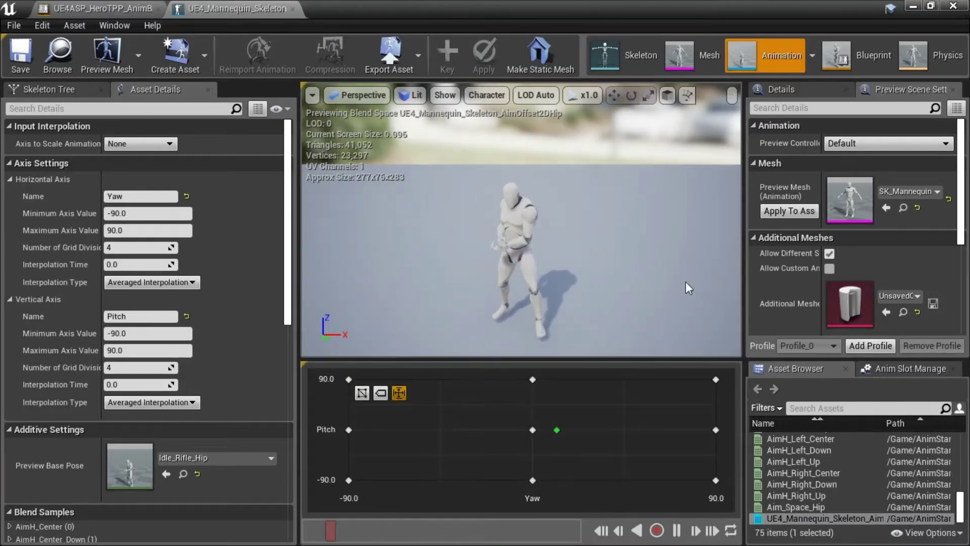
Close the blend space editor and create an AimHip folder in AnimStarterPack.
left_click(959, 8)
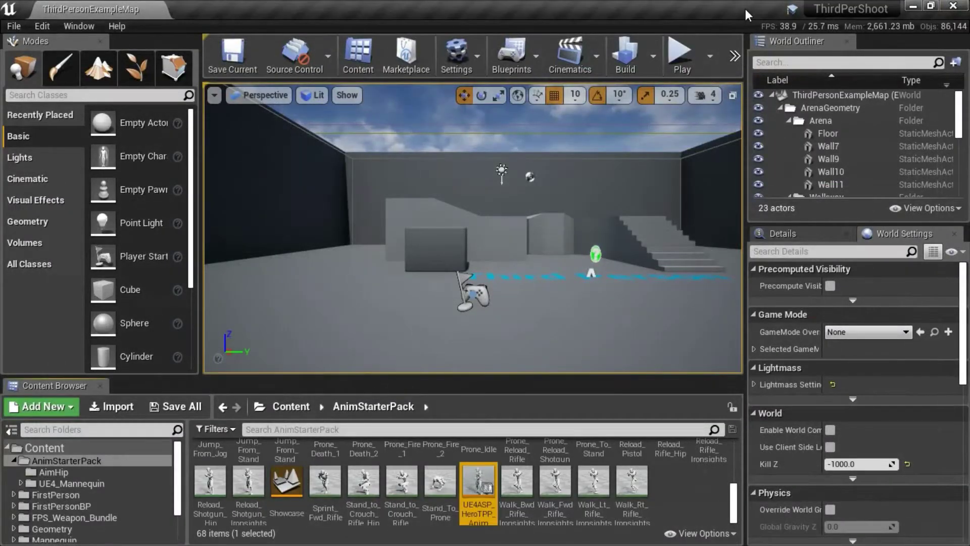
left_click(37, 406)
left_click(117, 160)
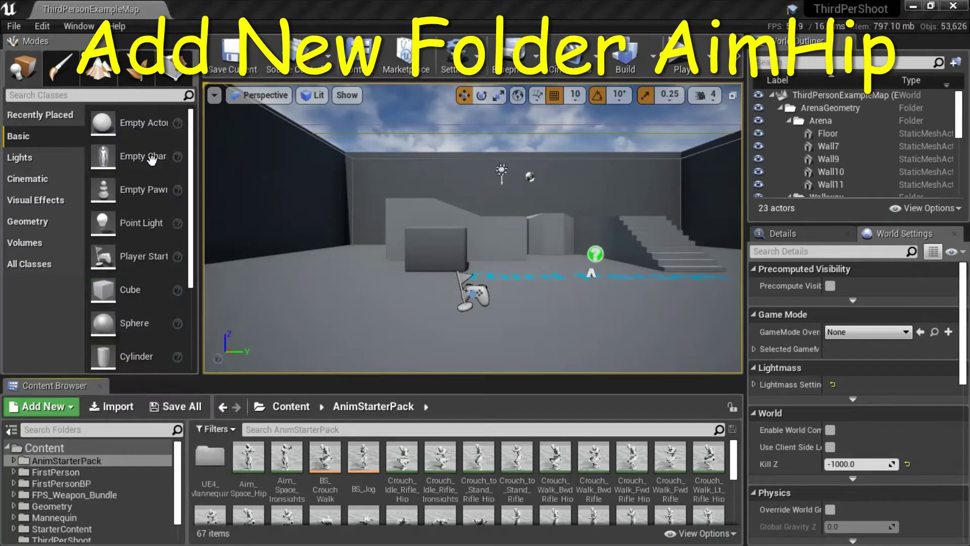
type("AimHip")
key("Return")
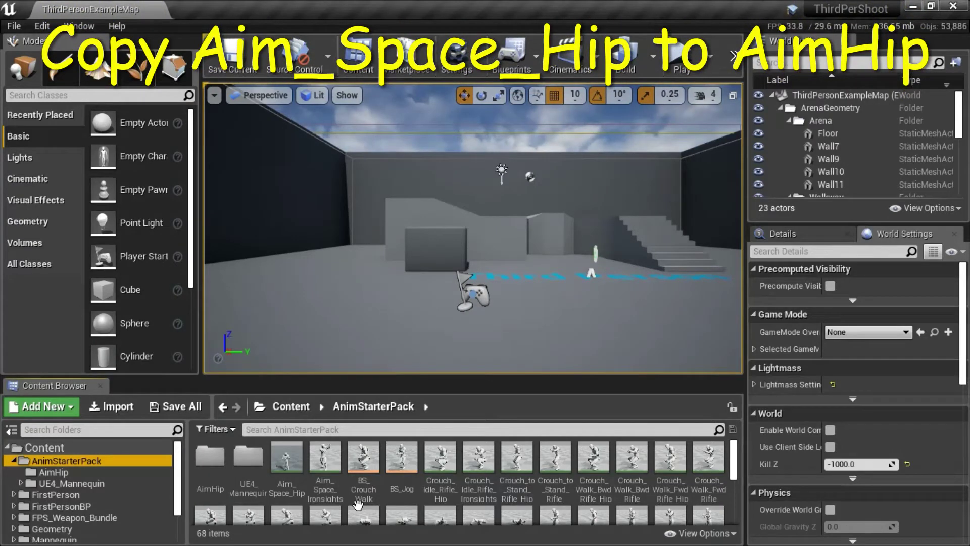
Drag Aim_Space_Hip onto the AimHip folder and copy it there.
left_click(286, 472)
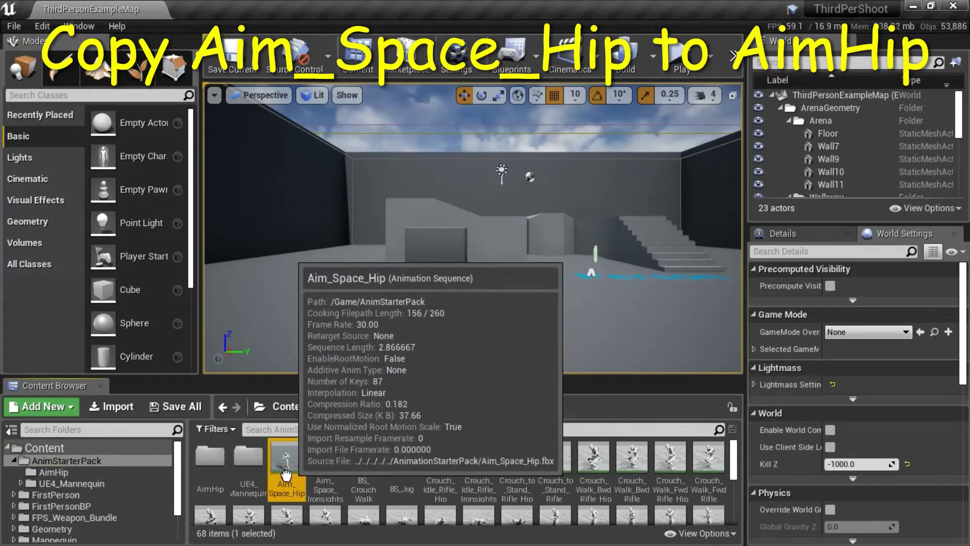
left_click_drag(286, 472, 65, 478)
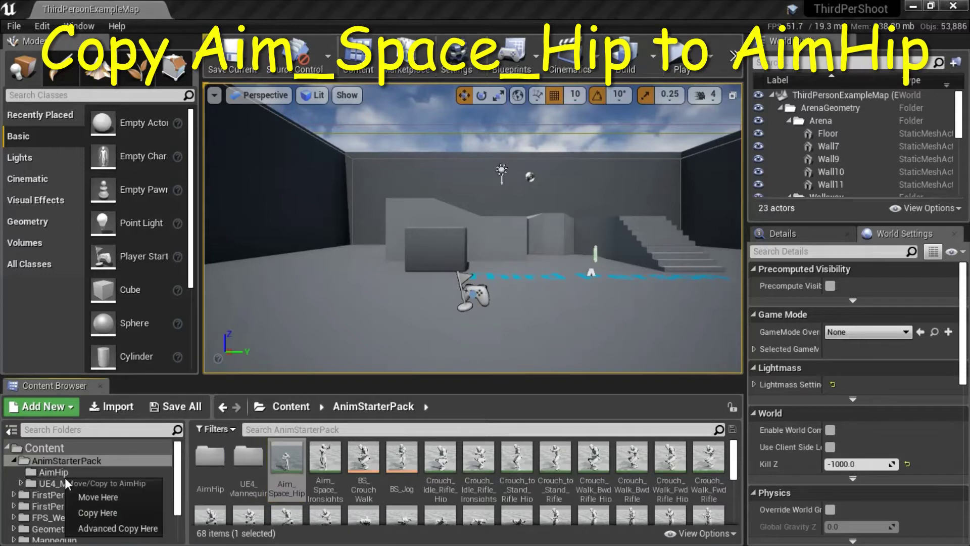
left_click(98, 512)
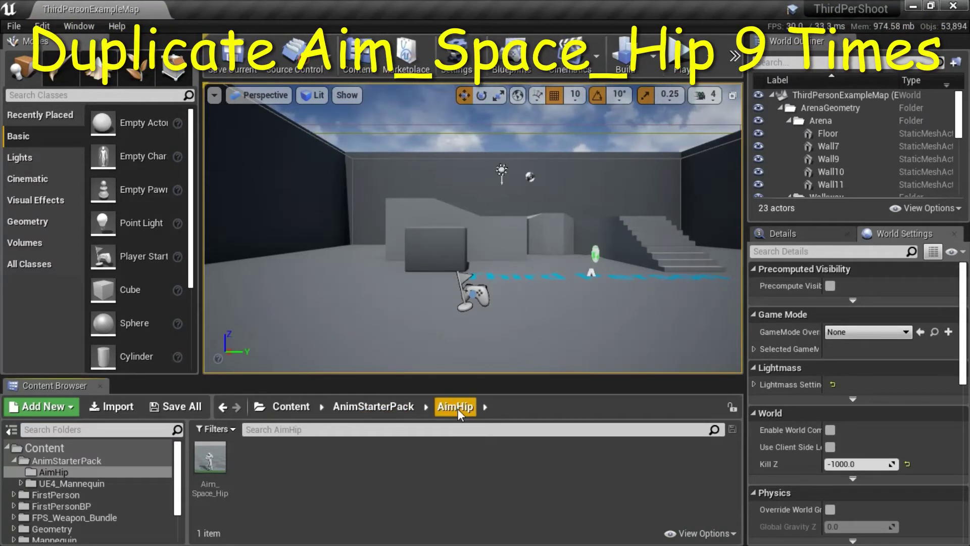
Duplicate Aim_Space_Hip four times, creating Aim_Space_Hip1 through Aim_Space_Hip4.
left_click(212, 460)
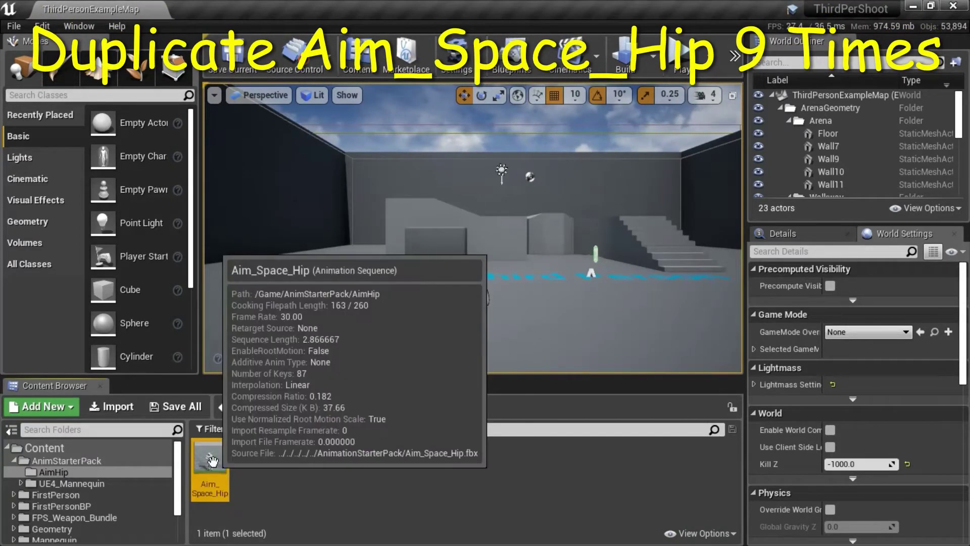
right_click(211, 460)
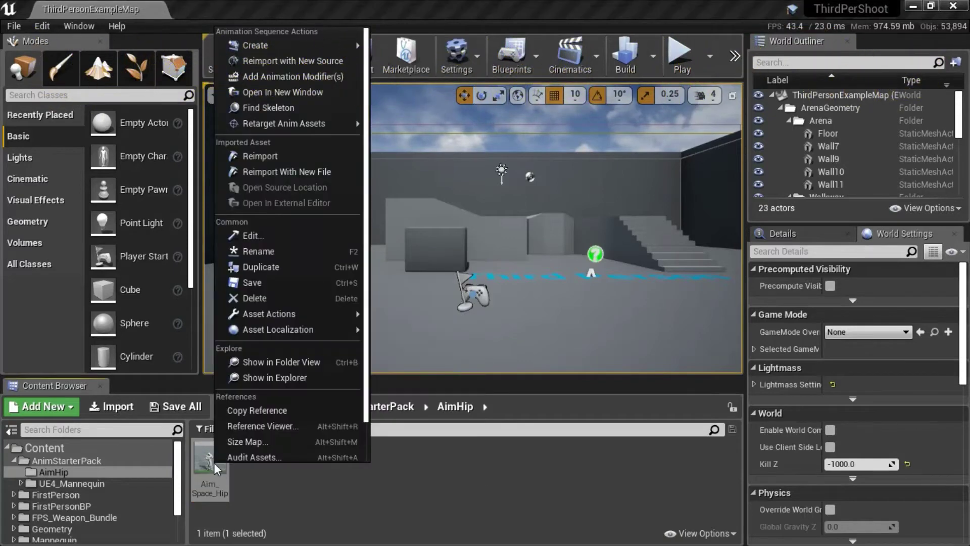
left_click(291, 268)
key("Return")
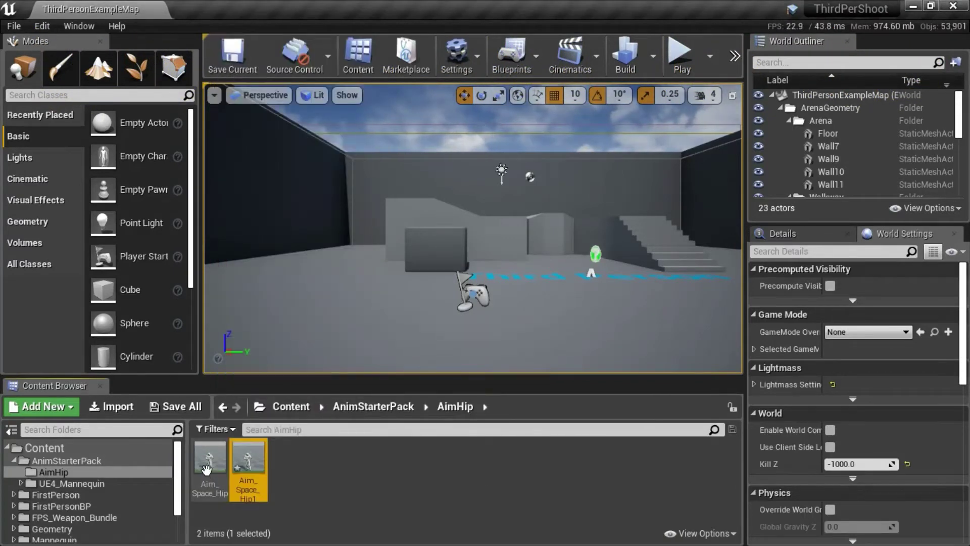
right_click(207, 470)
left_click(262, 305)
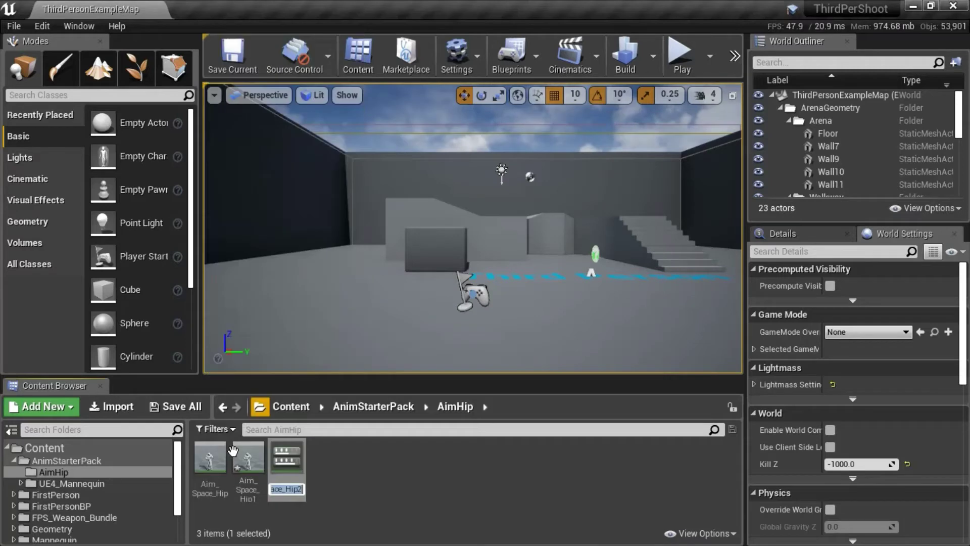
key("Escape")
right_click(206, 466)
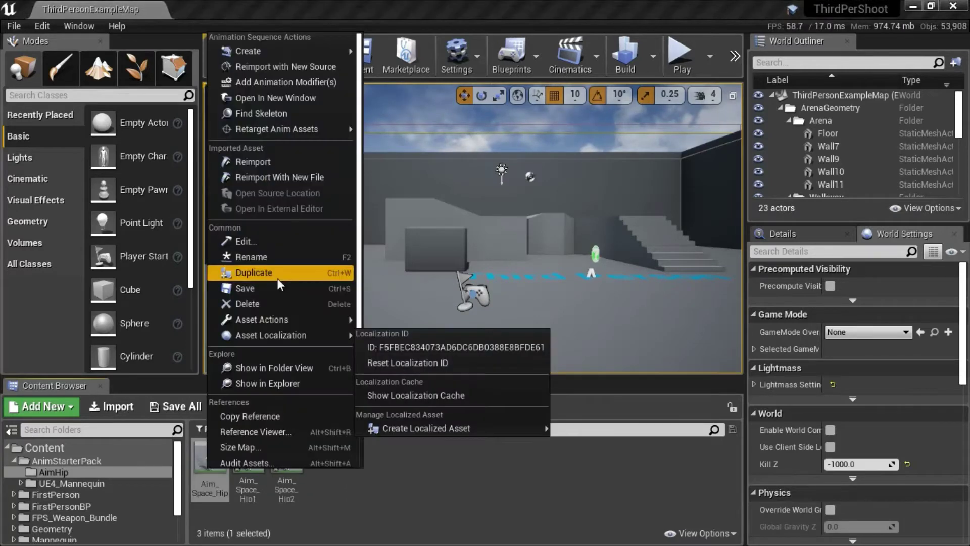
left_click(277, 278)
right_click(213, 469)
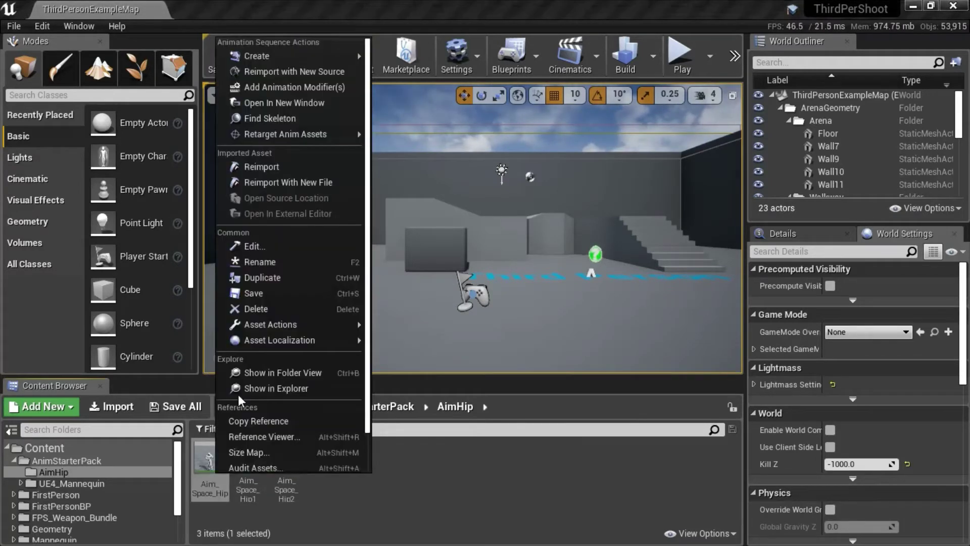
left_click(260, 250)
Make the remaining Aim_Space_Hip duplicates, up to Aim_Space_Hip9.
right_click(214, 484)
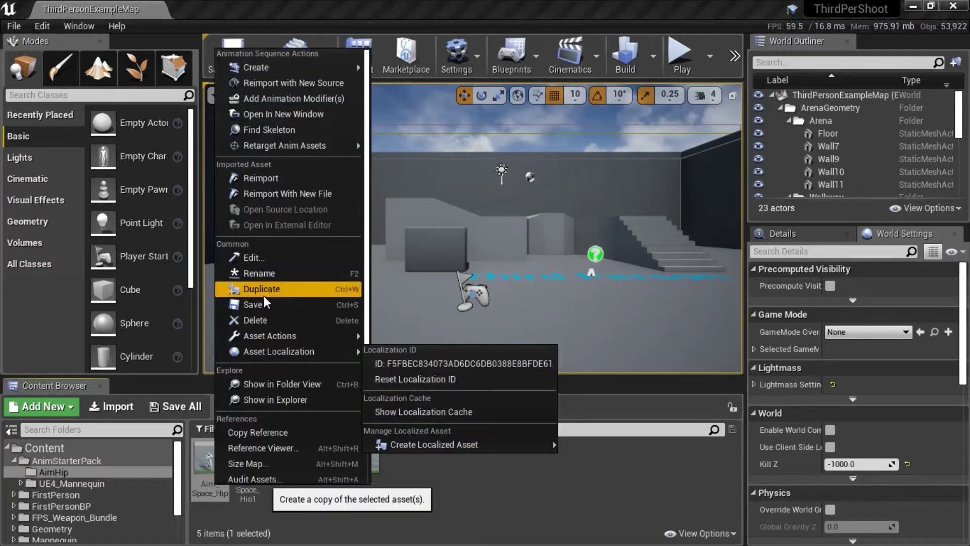
key("Escape")
right_click(212, 463)
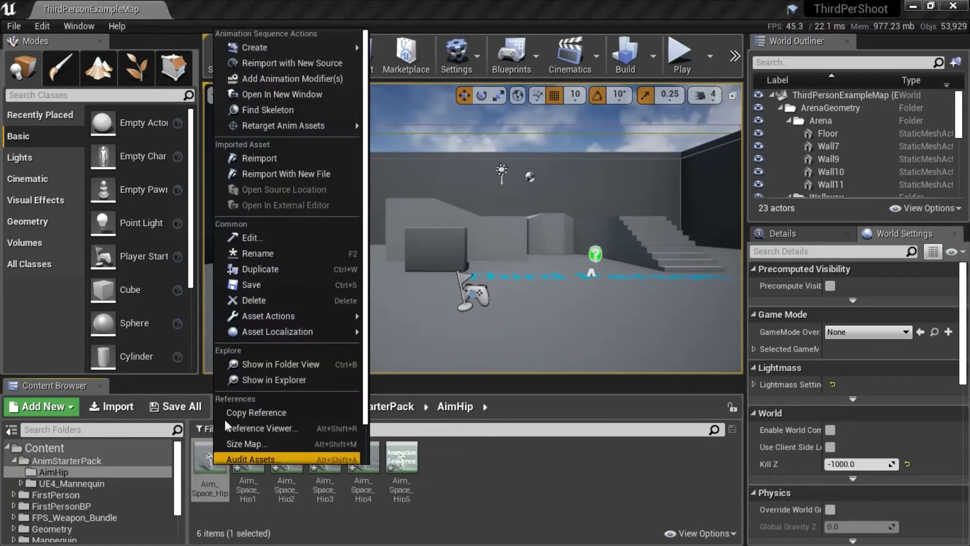
left_click(259, 273)
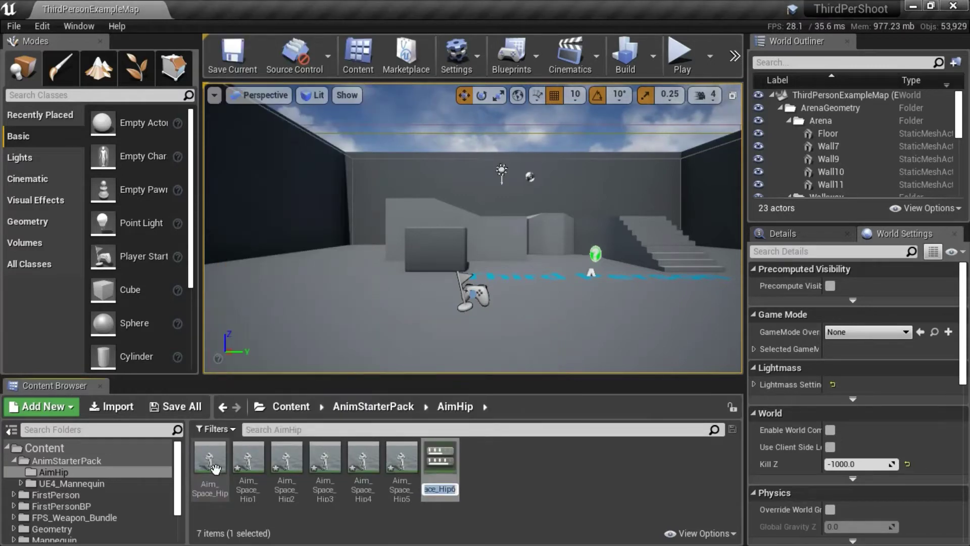
key("Escape")
right_click(215, 469)
left_click(300, 281)
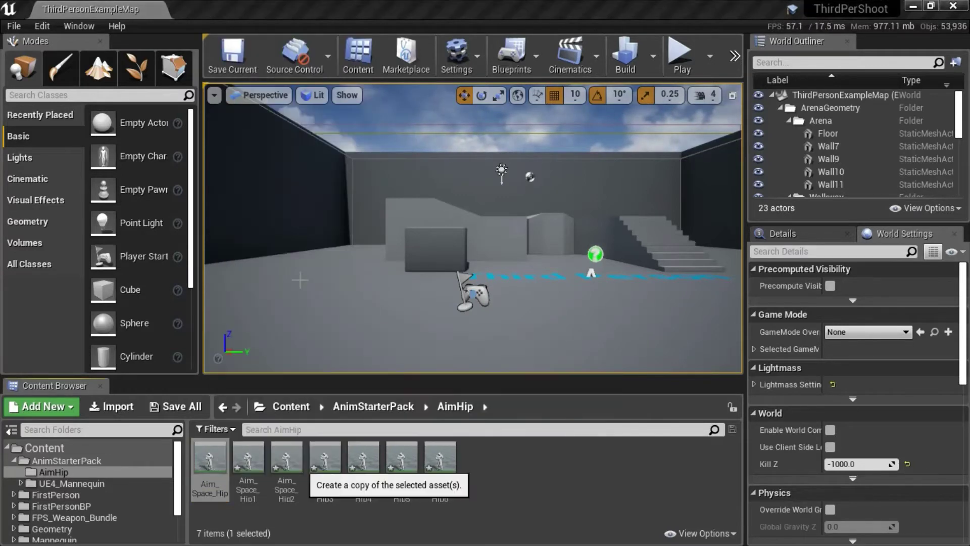
right_click(209, 470)
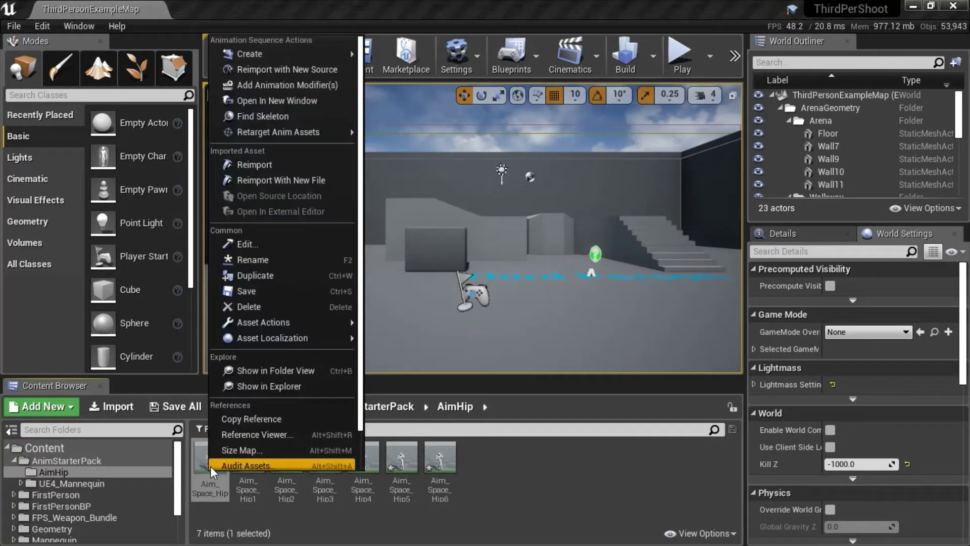
left_click(261, 277)
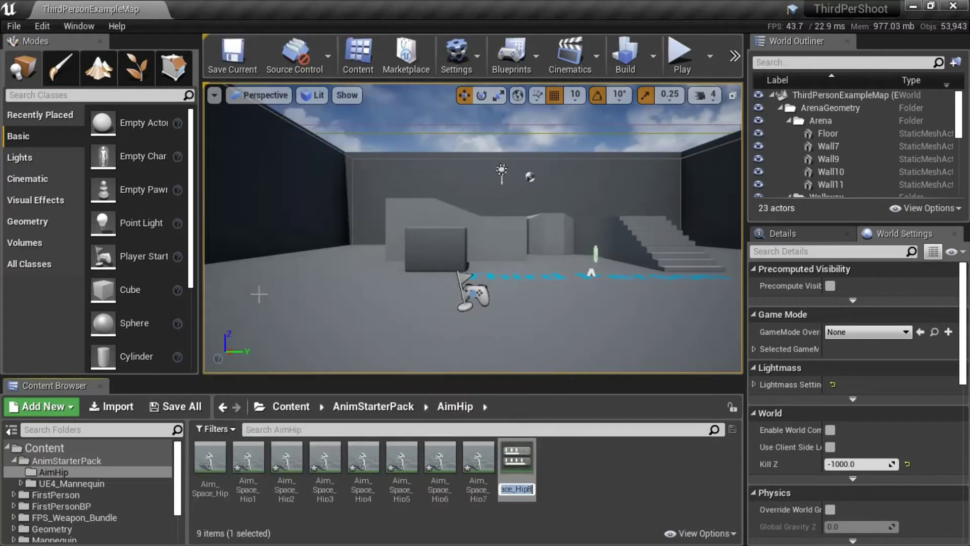
key("Escape")
right_click(210, 452)
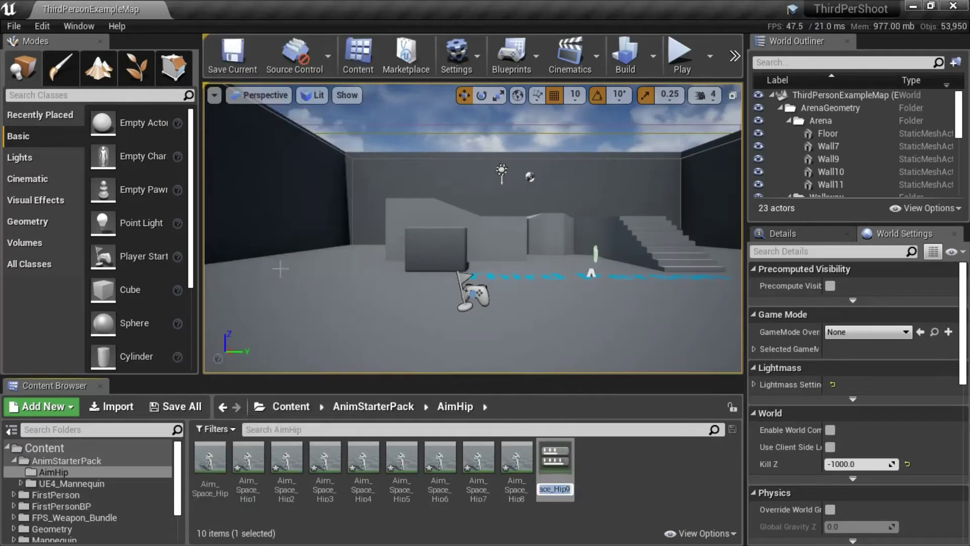
key("Escape")
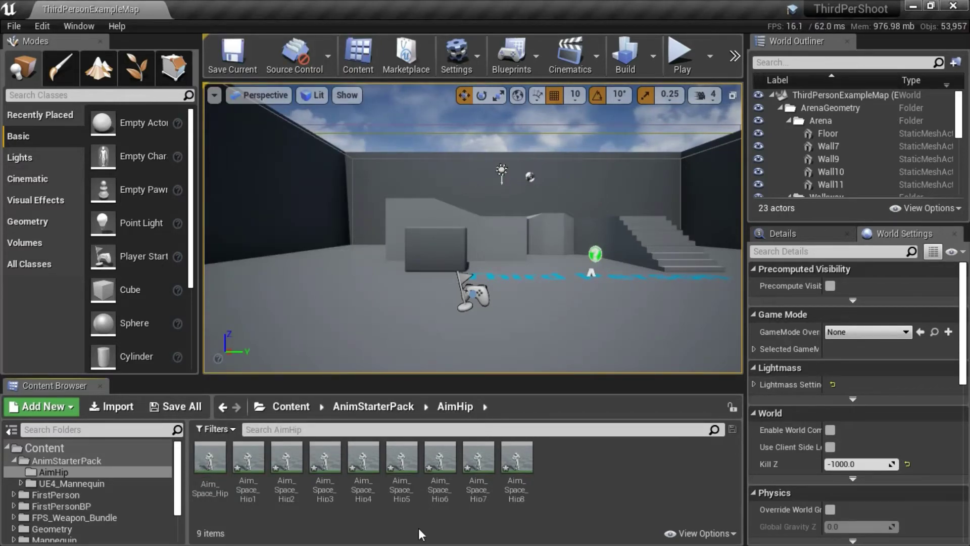
Check the copies Aim_Space_Hip1 through Aim_Space_Hip9, then reselect the original.
left_click(248, 462)
left_click(286, 461)
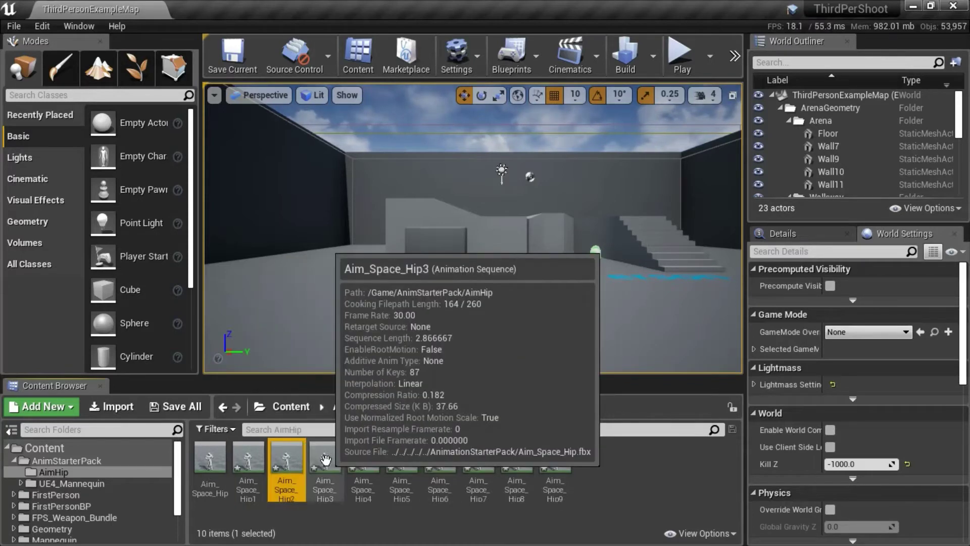
left_click(363, 461)
left_click(440, 461)
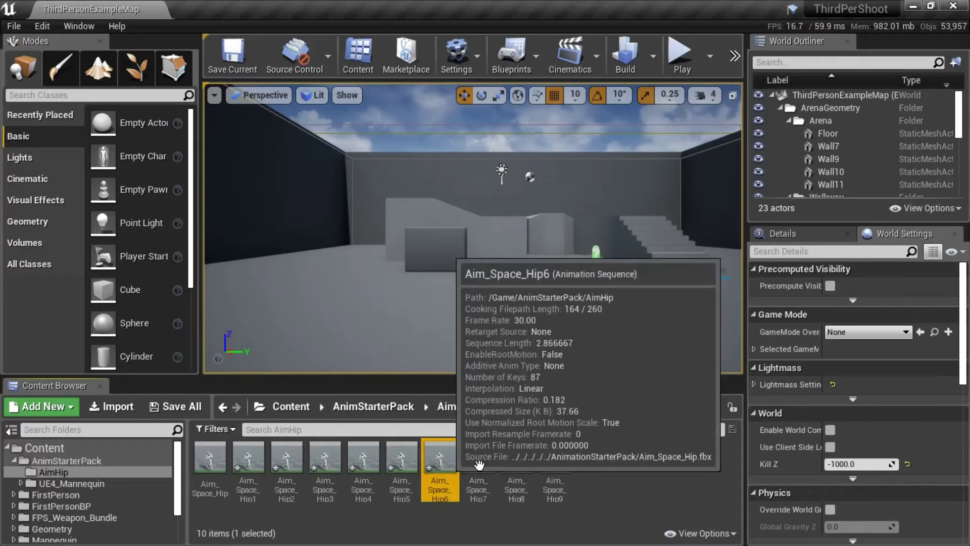
left_click(478, 461)
left_click(556, 461)
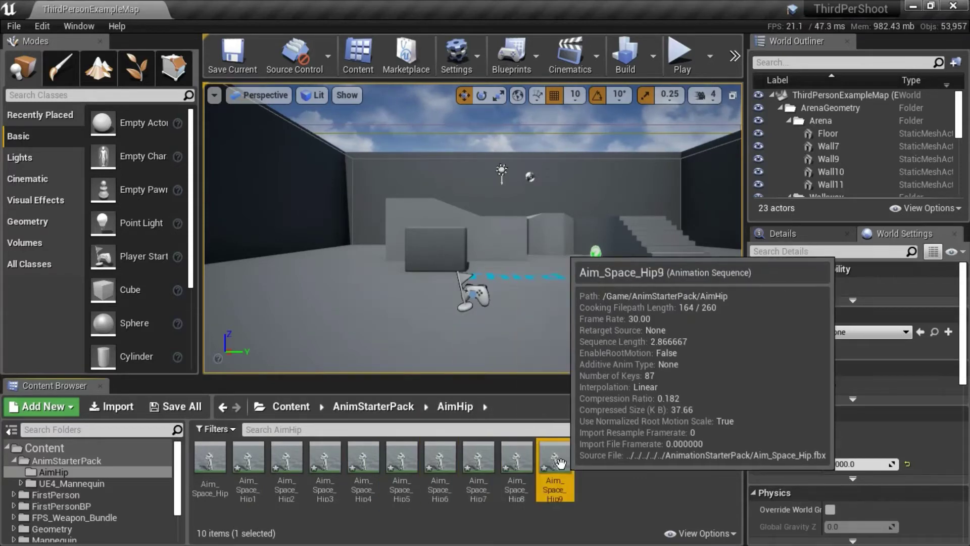
left_click(213, 463)
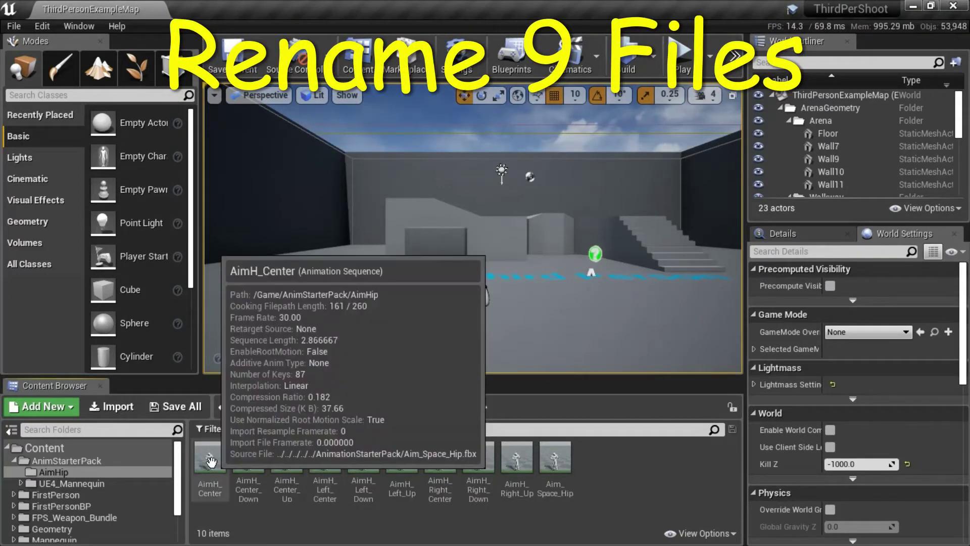
Select each renamed animation in turn, AimH_Center through AimH_Right_Up, then the original.
left_click(211, 461)
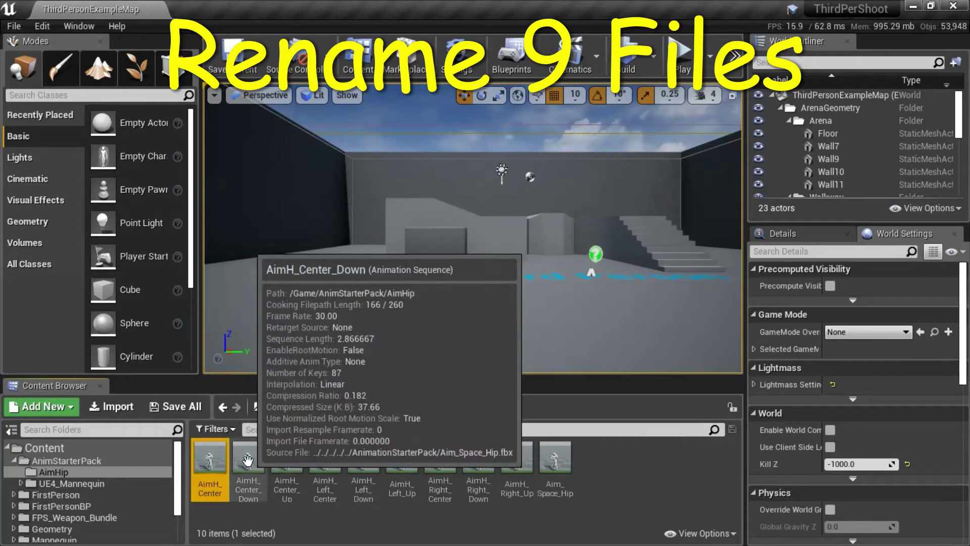
left_click(248, 460)
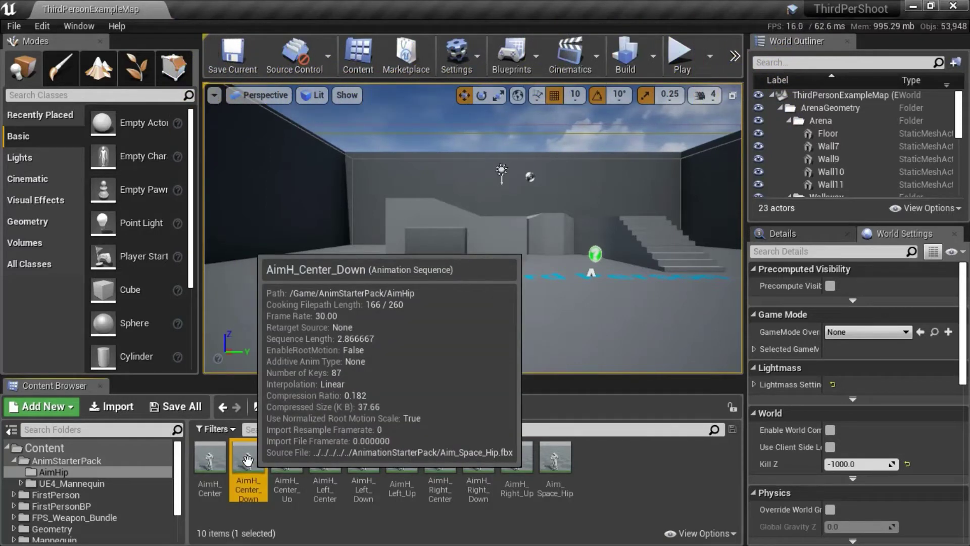
left_click(287, 459)
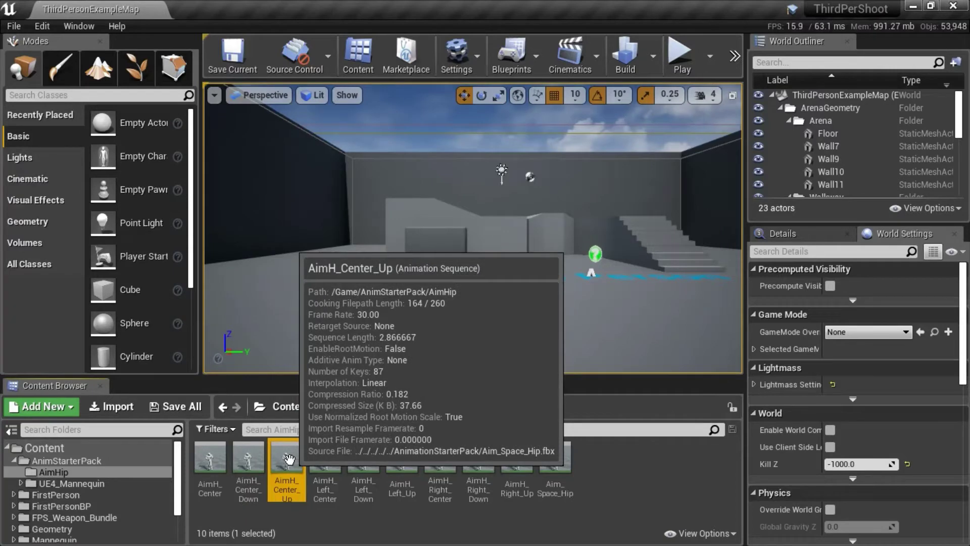
left_click(323, 459)
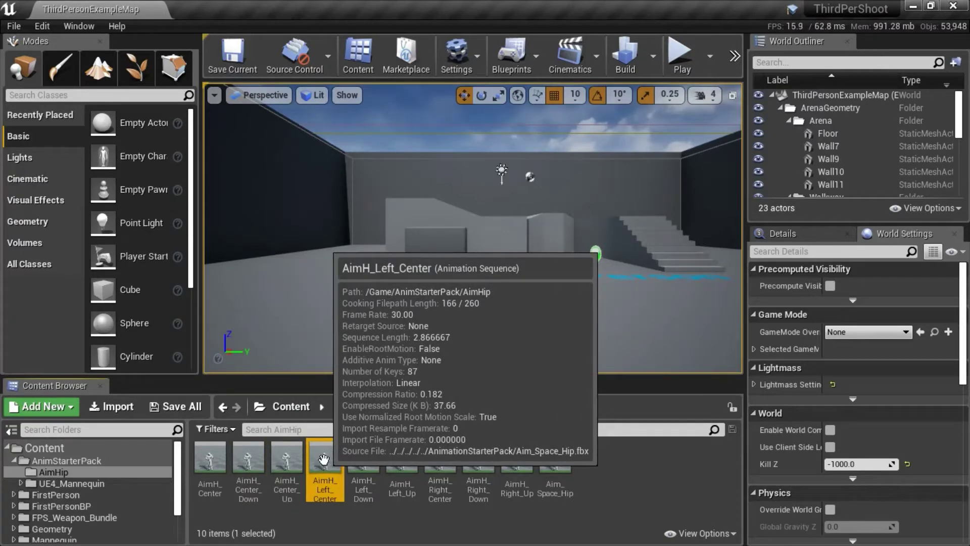
left_click(364, 458)
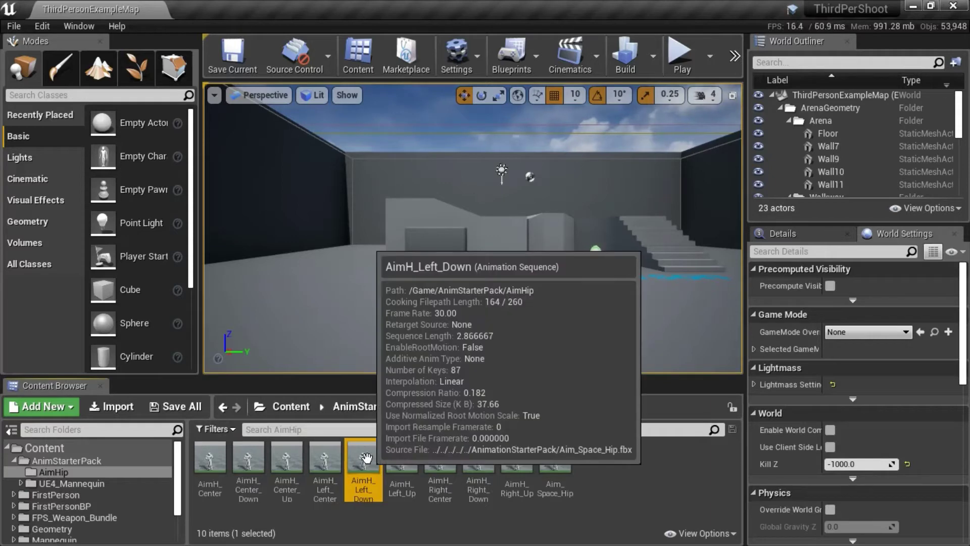
left_click(403, 459)
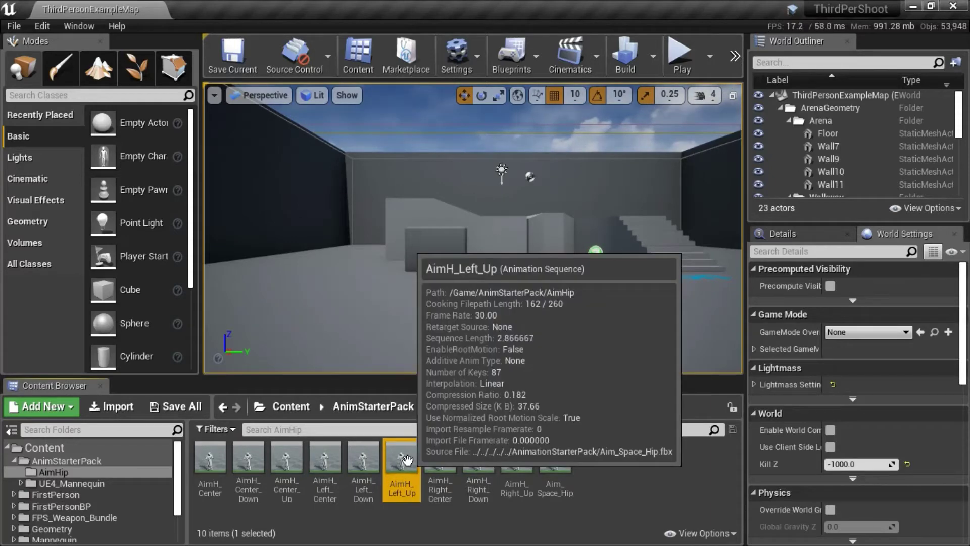
left_click(442, 460)
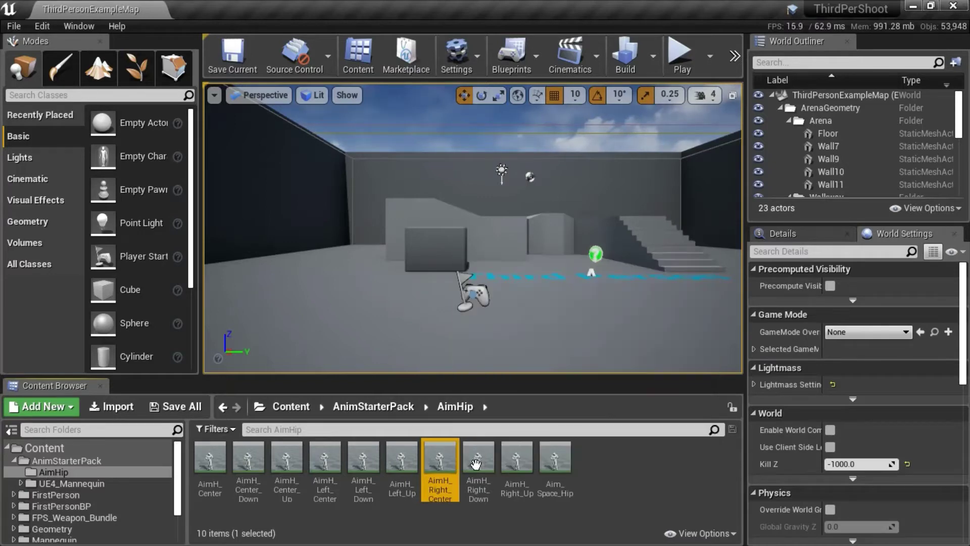
left_click(479, 462)
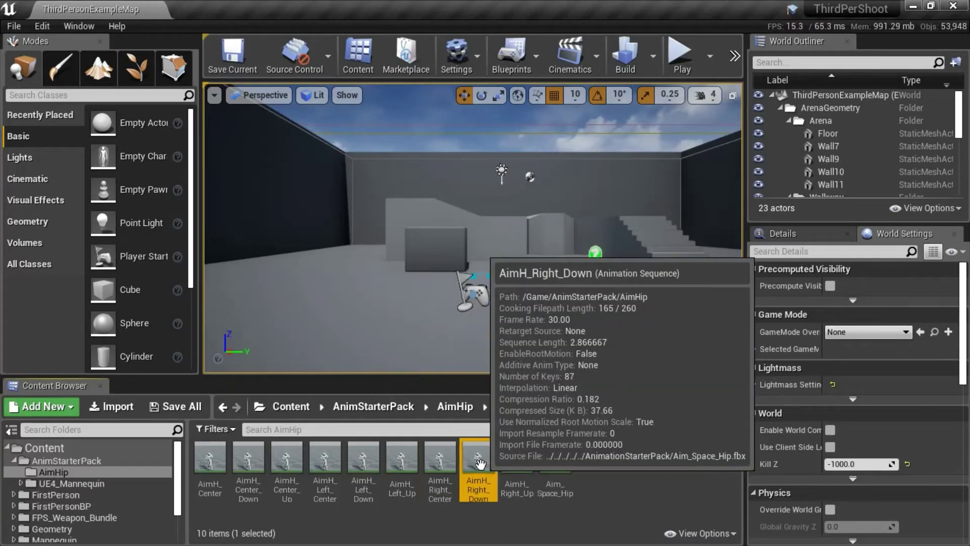
left_click(518, 463)
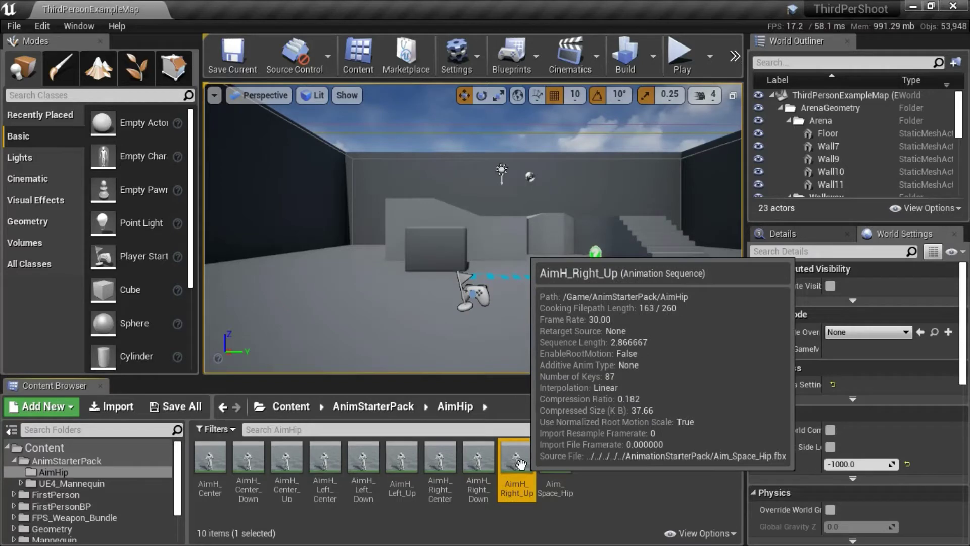
left_click(556, 463)
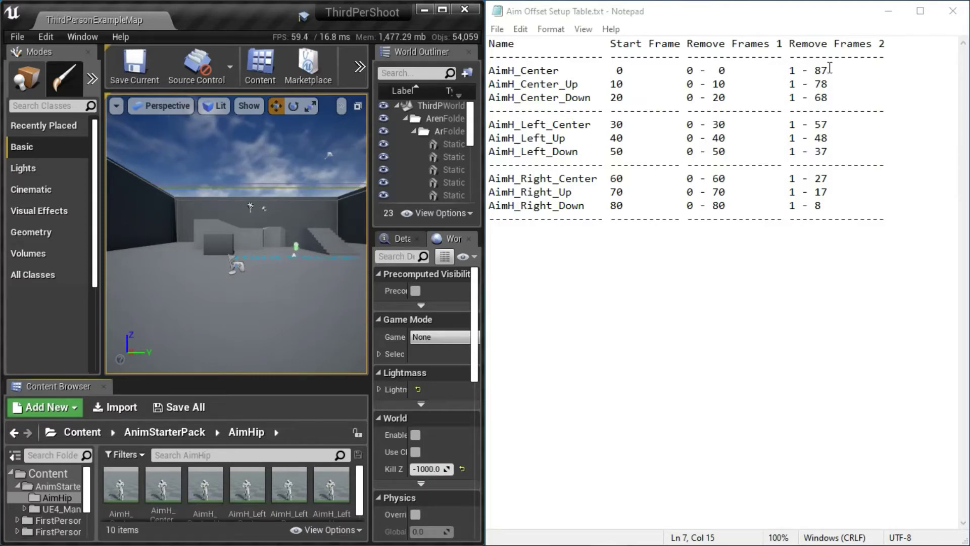
Cut AimH_Center to frame 0 by removing frames 1–87, then save and close it.
left_click_drag(489, 70, 489, 84)
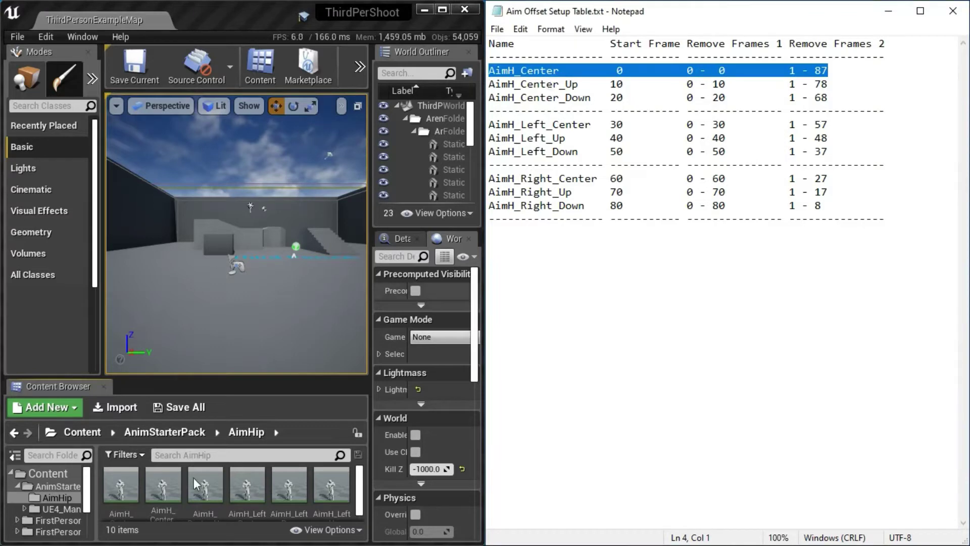
double_click(118, 483)
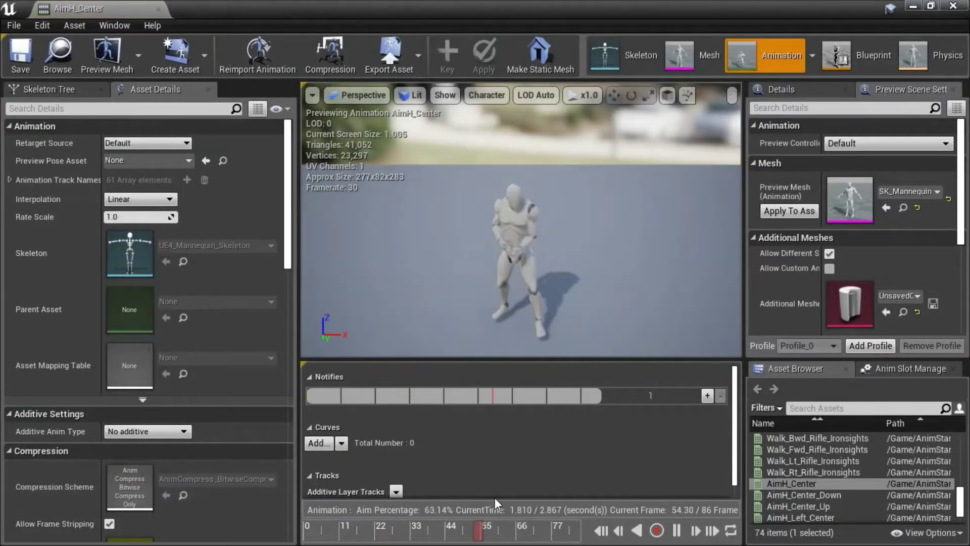
left_click(602, 531)
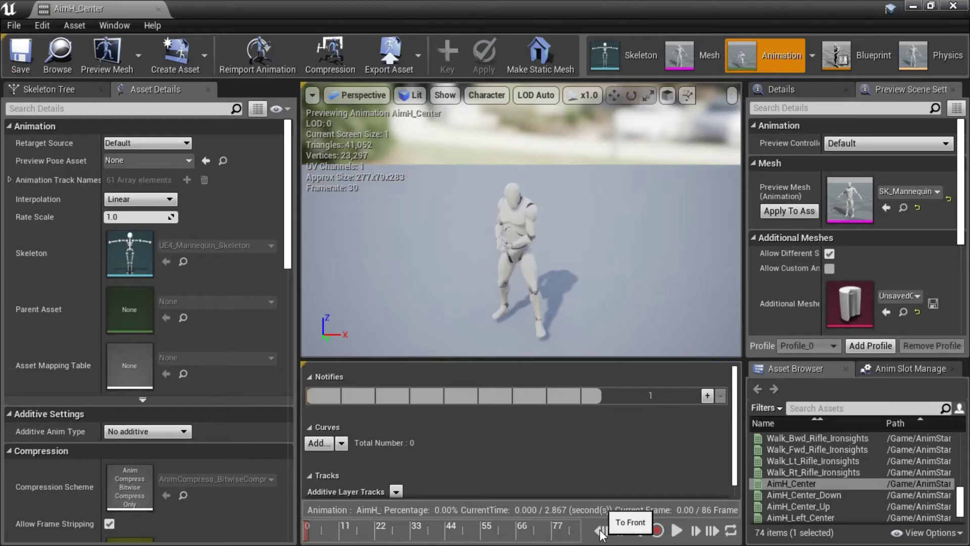
right_click(307, 531)
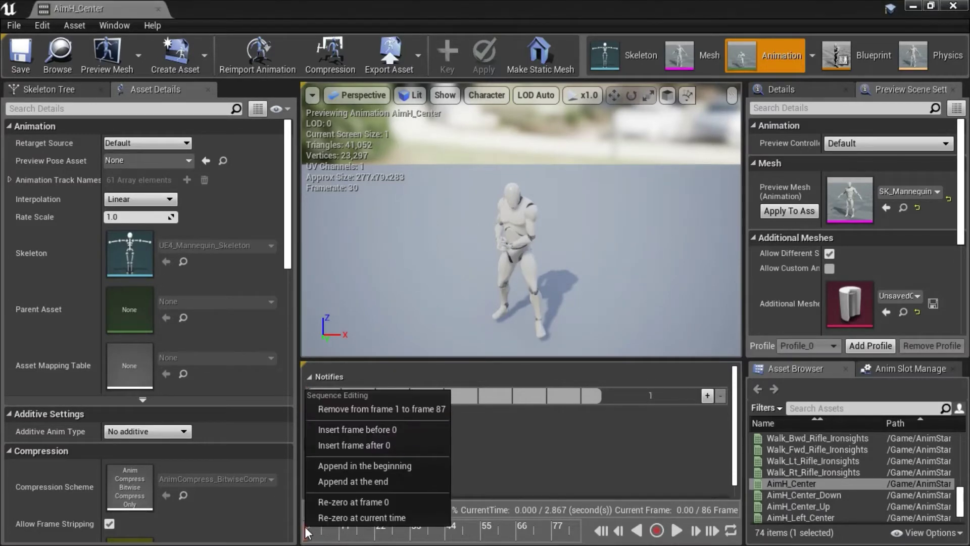
left_click(383, 409)
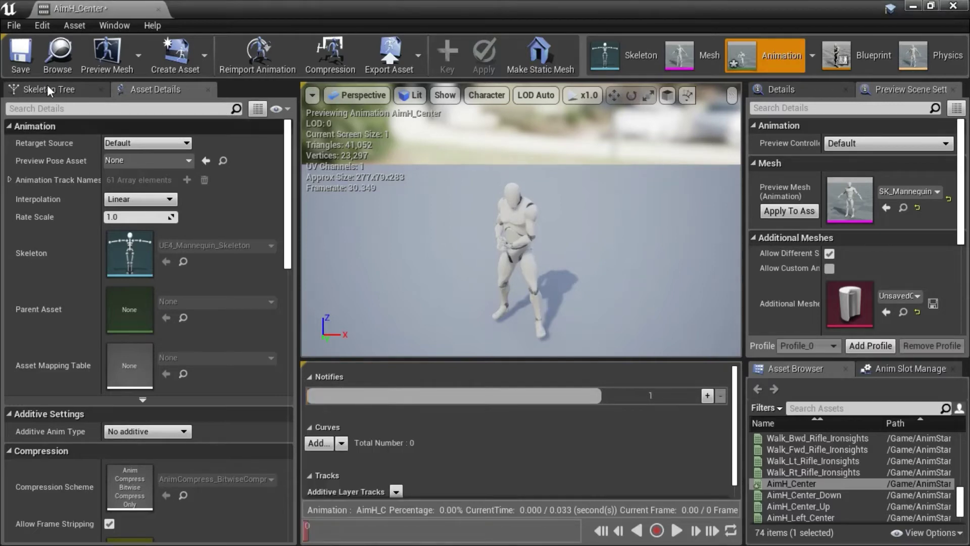
left_click(21, 53)
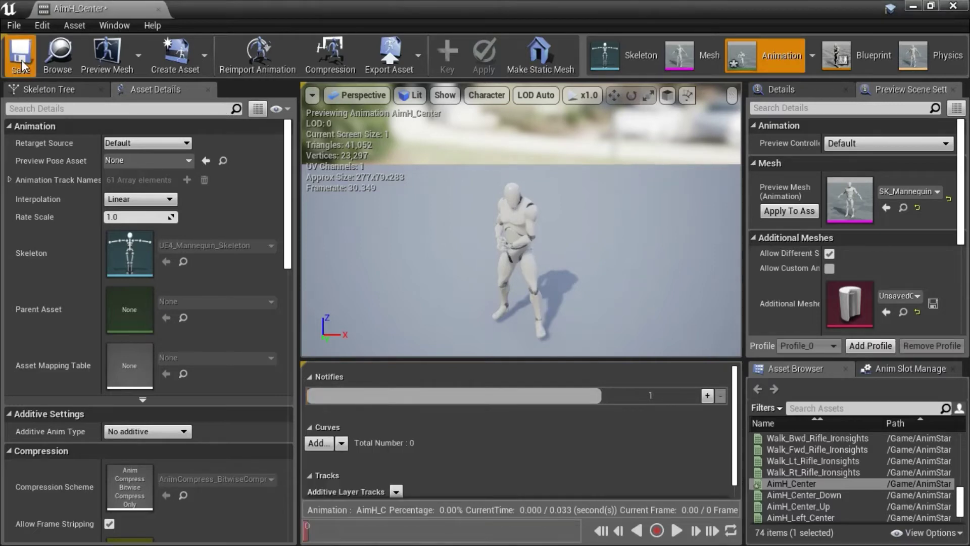
left_click(953, 6)
Open AimH_Center_Up and step its preview forward to frame 10.
left_click(488, 86)
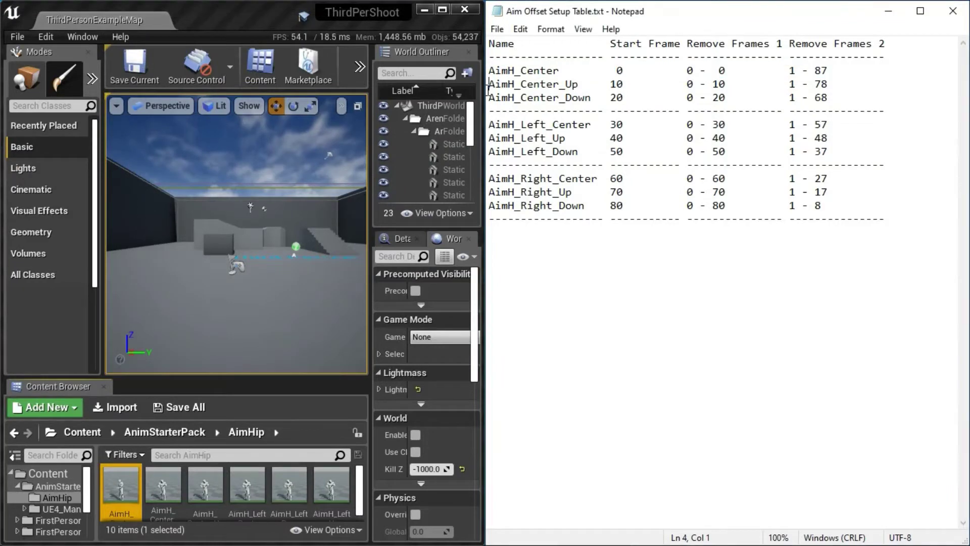
left_click_drag(488, 84, 488, 97)
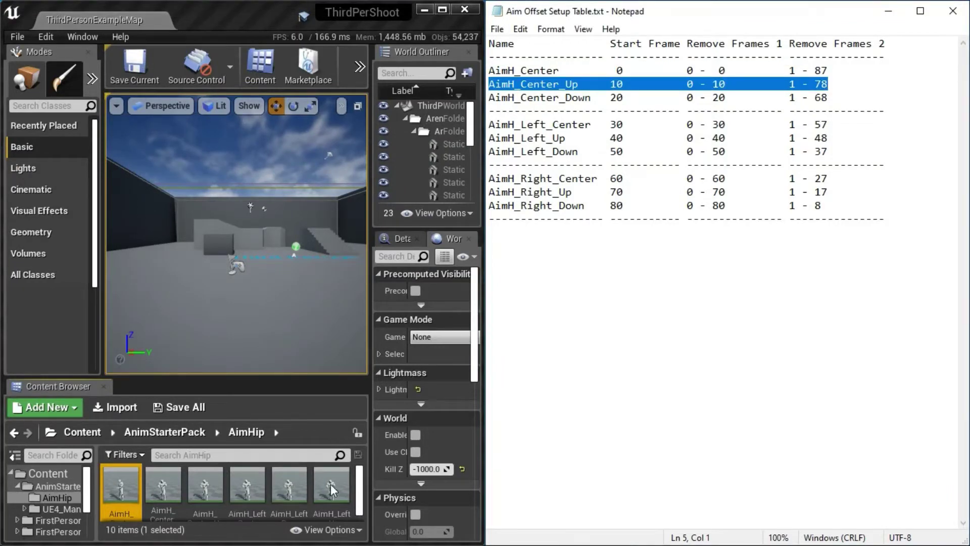
double_click(208, 489)
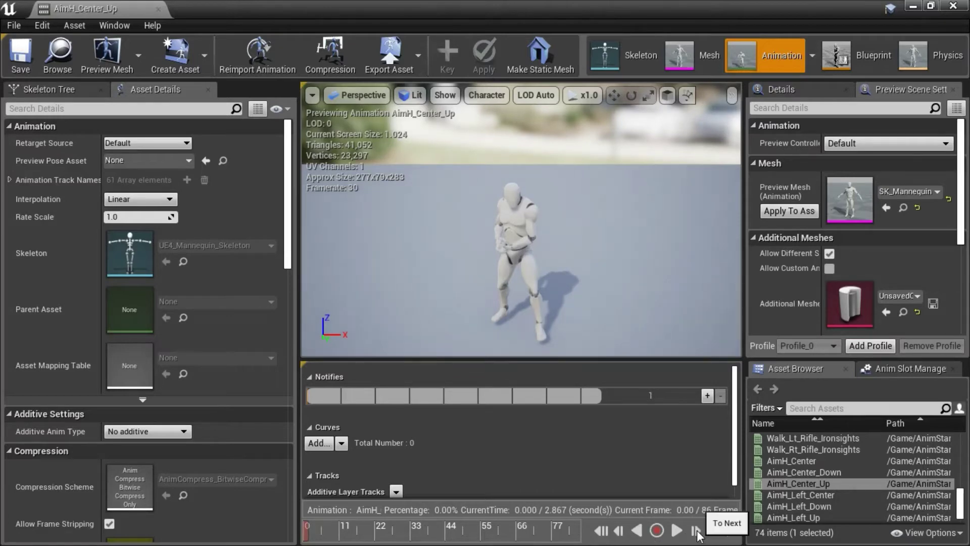
left_click(697, 531)
left_click(697, 531)
left_click(698, 531)
left_click(698, 531)
left_click(697, 531)
left_click(697, 531)
left_click(696, 530)
left_click(696, 530)
left_click(696, 530)
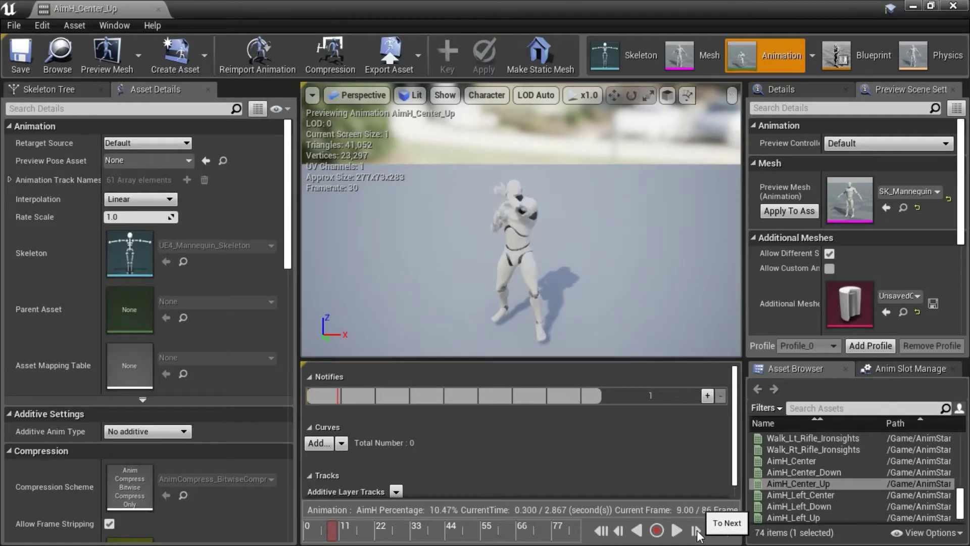
left_click(697, 530)
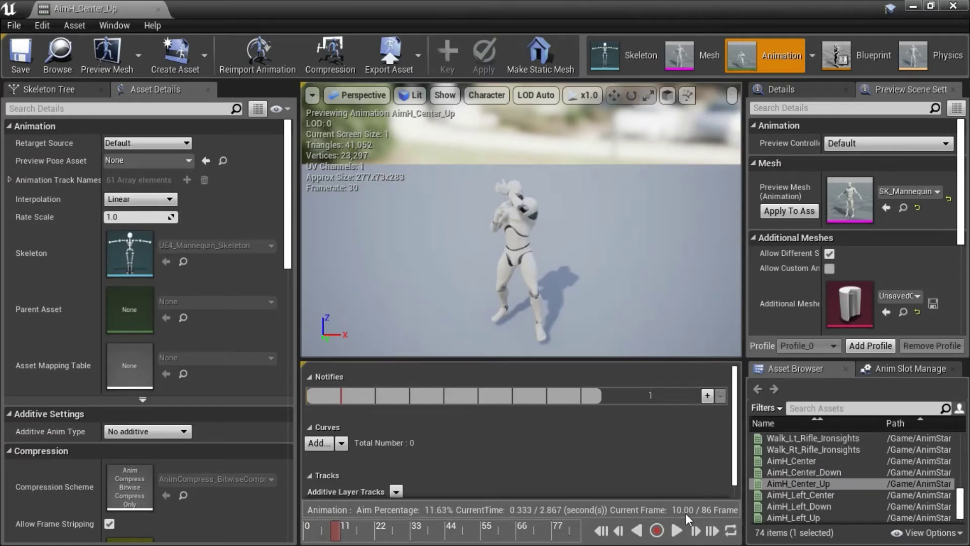
Remove frames 0–10, then frames 1–78, and save AimH_Center_Up.
right_click(343, 534)
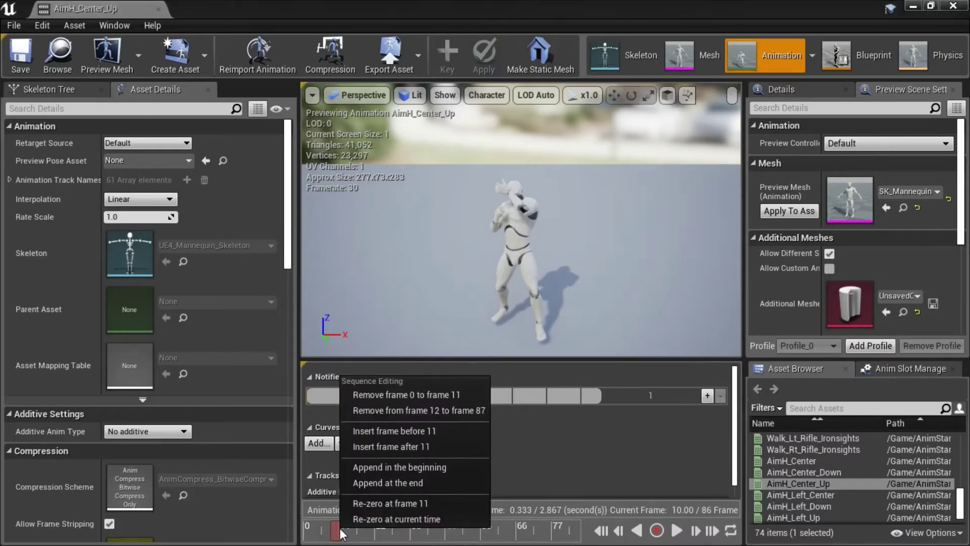
right_click(341, 533)
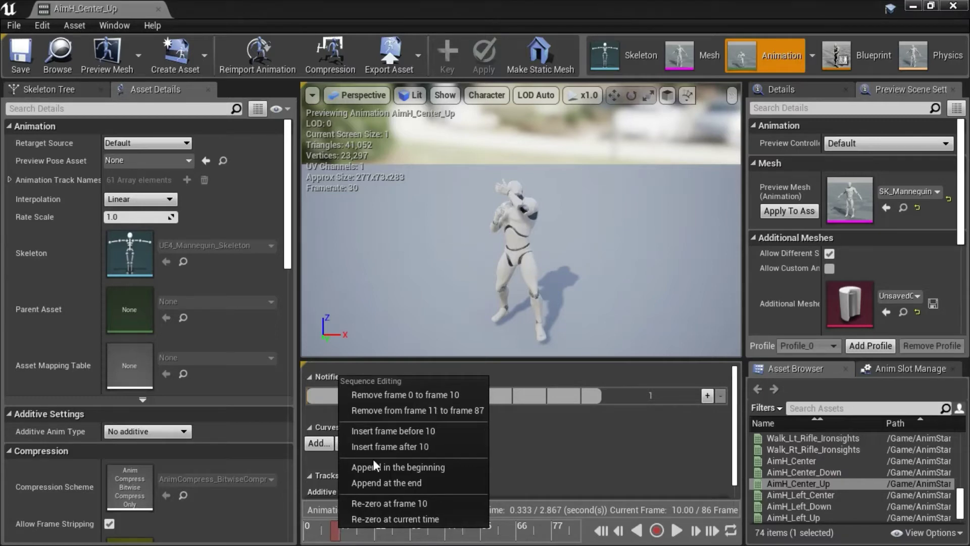
left_click(420, 395)
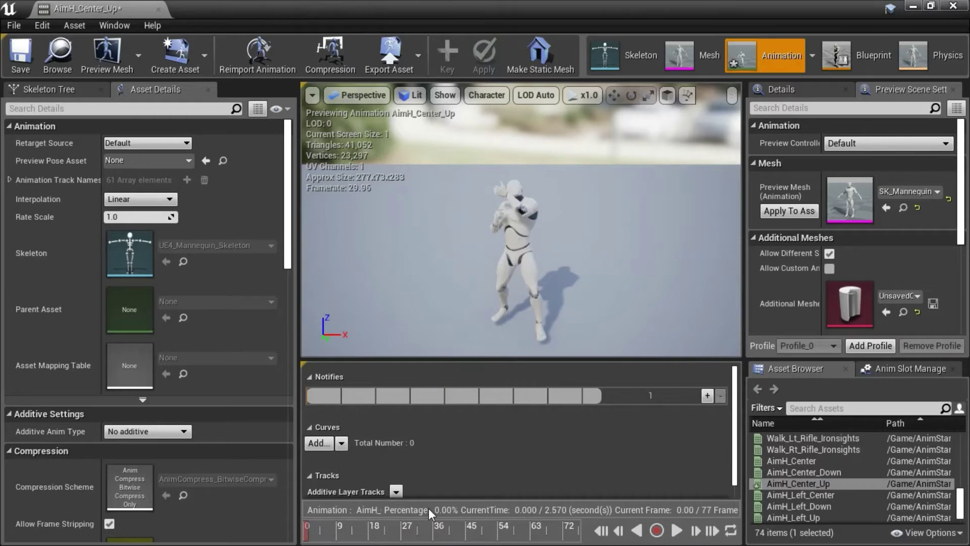
right_click(306, 535)
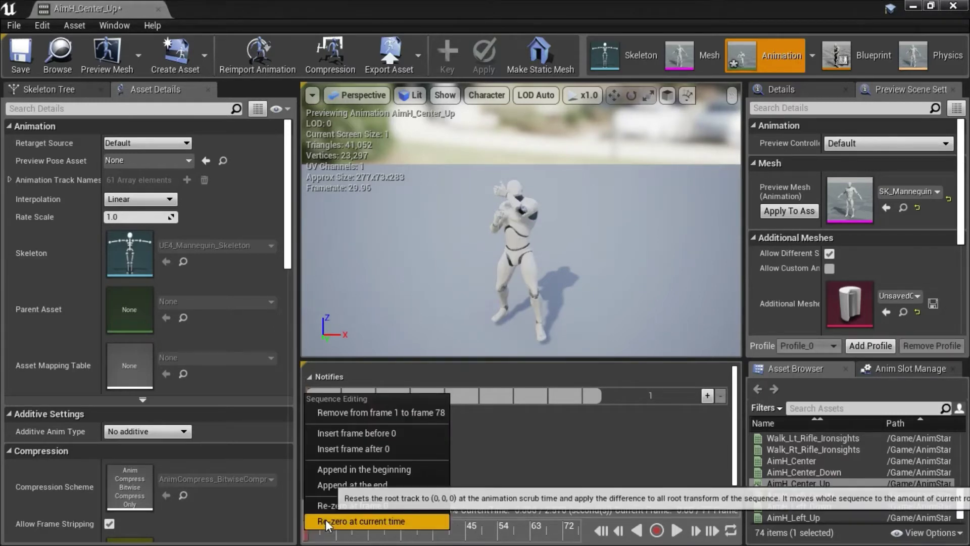
left_click(365, 412)
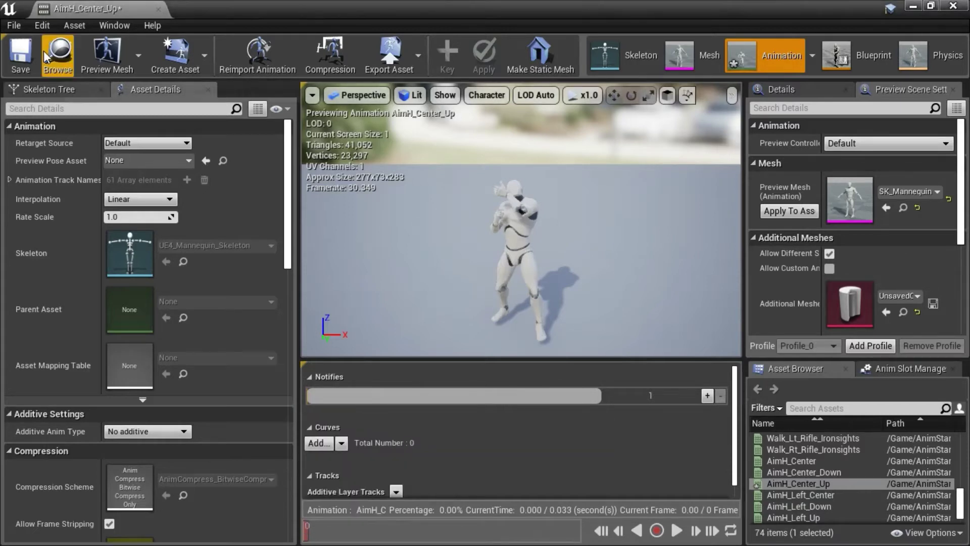
left_click(20, 53)
Open AimH_Center_Down and step its preview forward to frame 20.
left_click(954, 7)
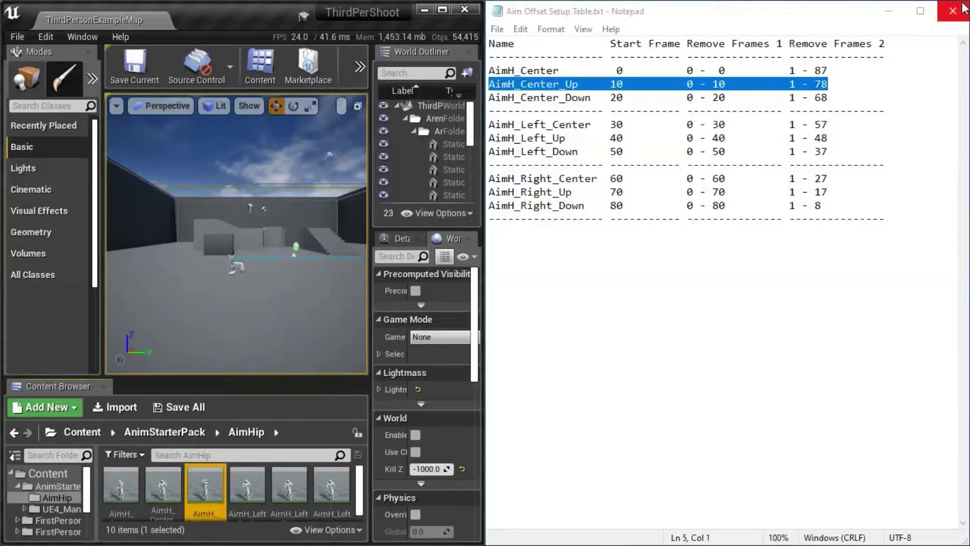
left_click_drag(489, 97, 489, 111)
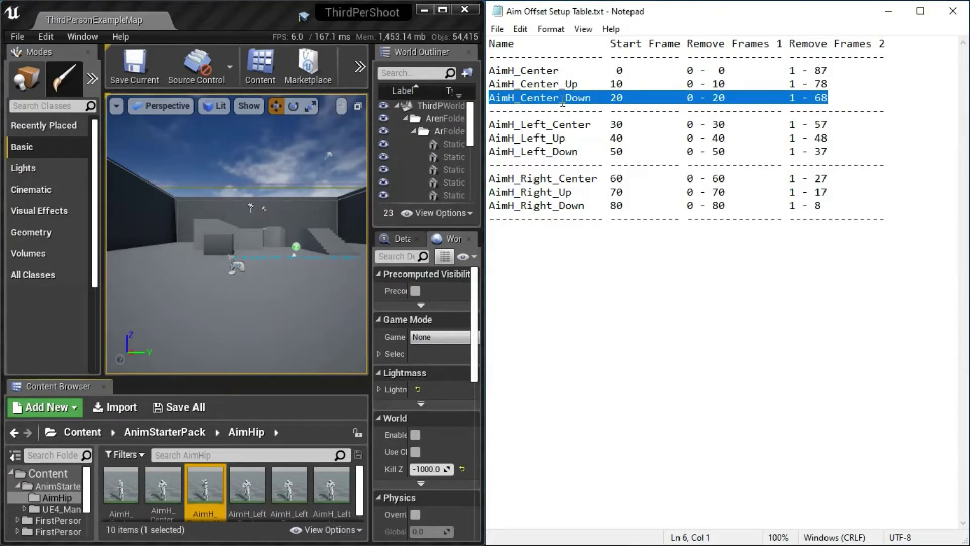
double_click(164, 486)
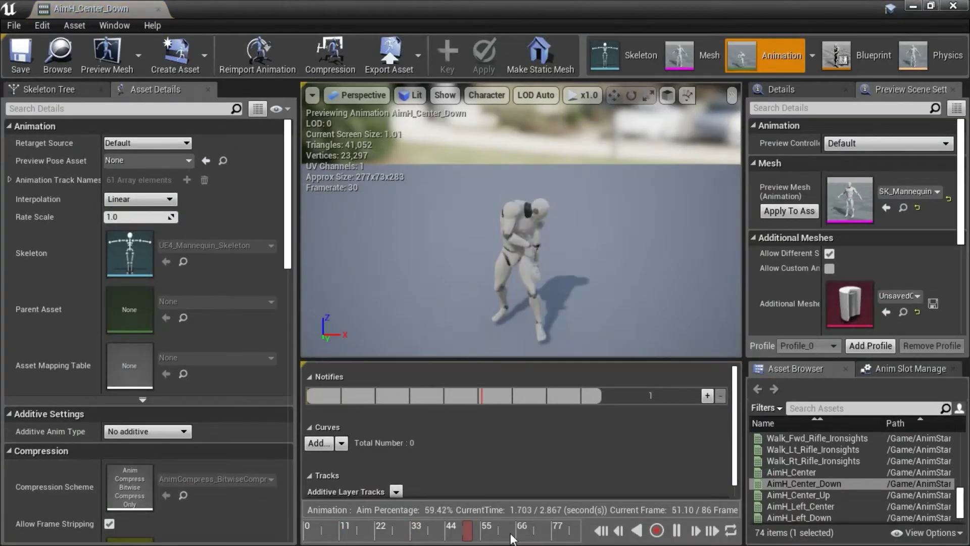
left_click(604, 535)
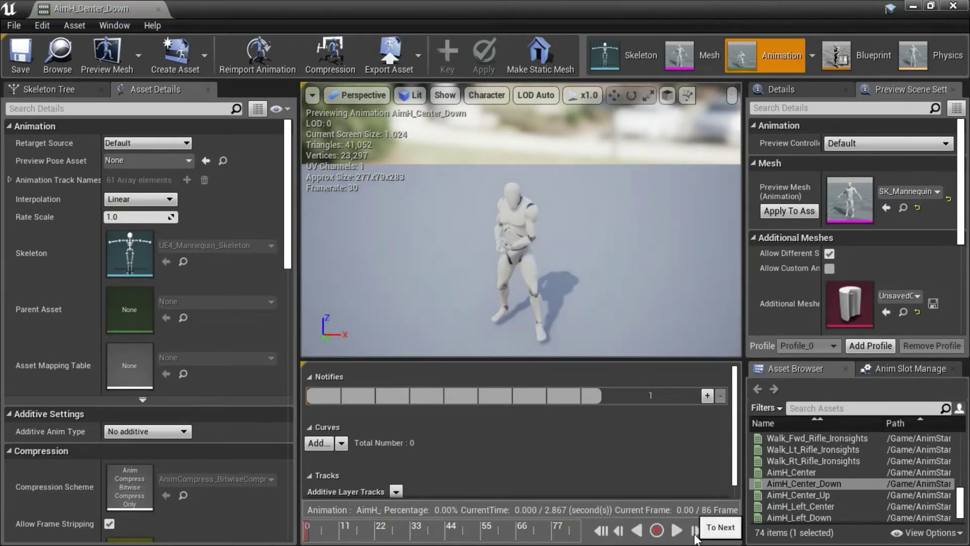
left_click(696, 531)
left_click(696, 531)
left_click(696, 531)
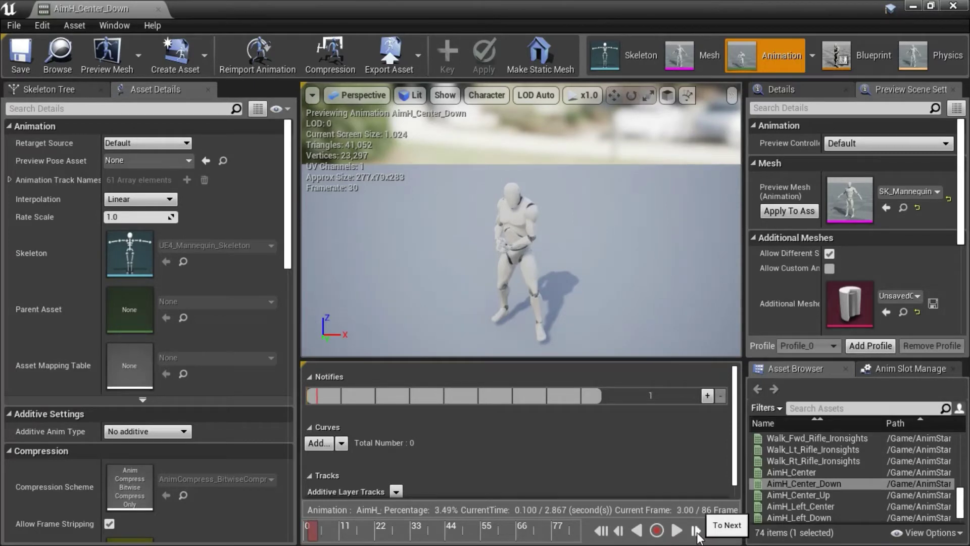
left_click(696, 531)
left_click(697, 531)
left_click(697, 530)
left_click(697, 530)
left_click(697, 531)
left_click(696, 530)
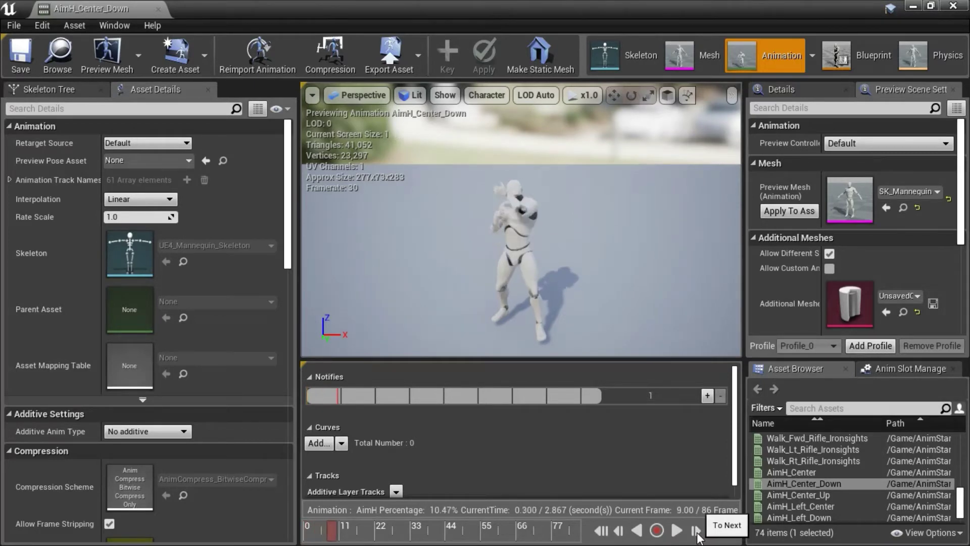
left_click(697, 530)
left_click(697, 530)
left_click(696, 531)
left_click(696, 531)
left_click(696, 531)
left_click(696, 530)
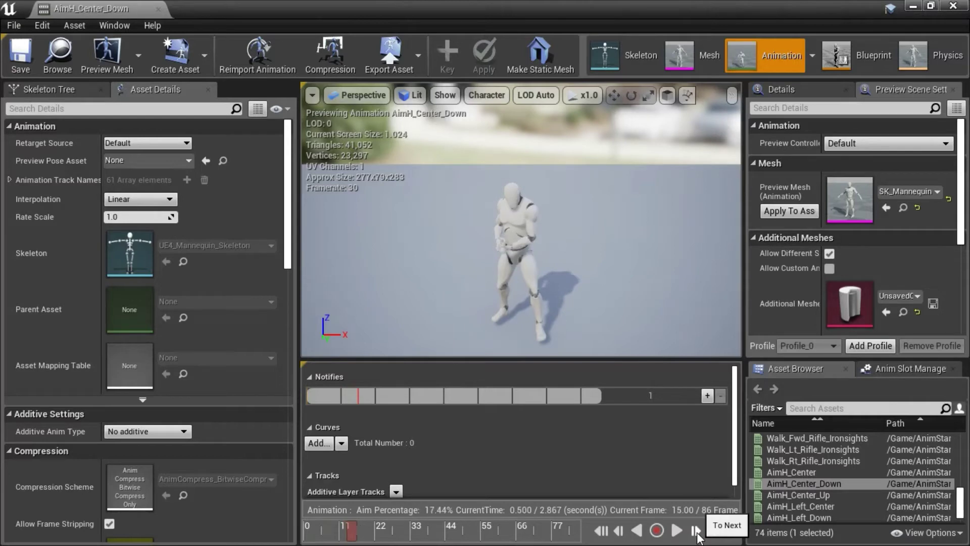
left_click(697, 530)
left_click(696, 531)
left_click(696, 531)
left_click(697, 531)
left_click(696, 531)
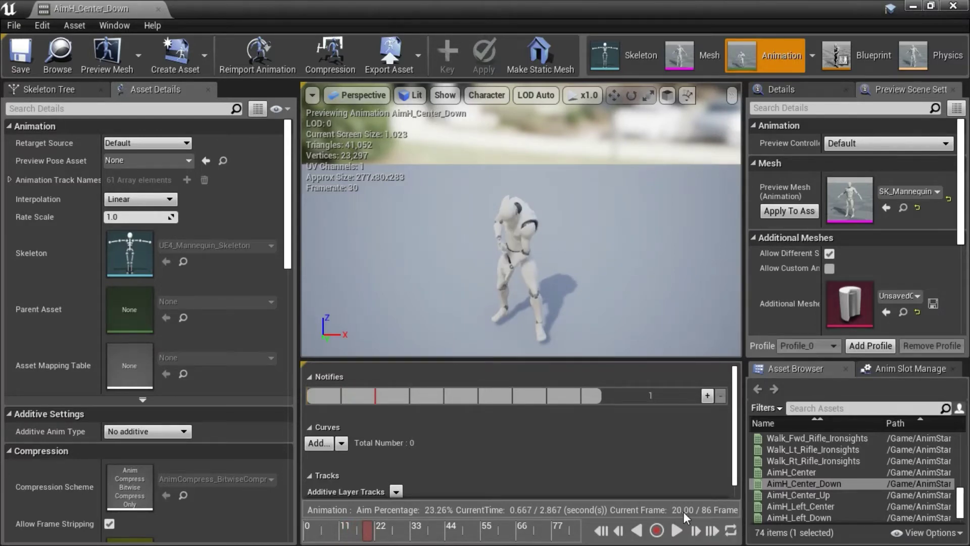
Remove frames 0–20, then frames 1–68, and save AimH_Center_Down.
right_click(373, 535)
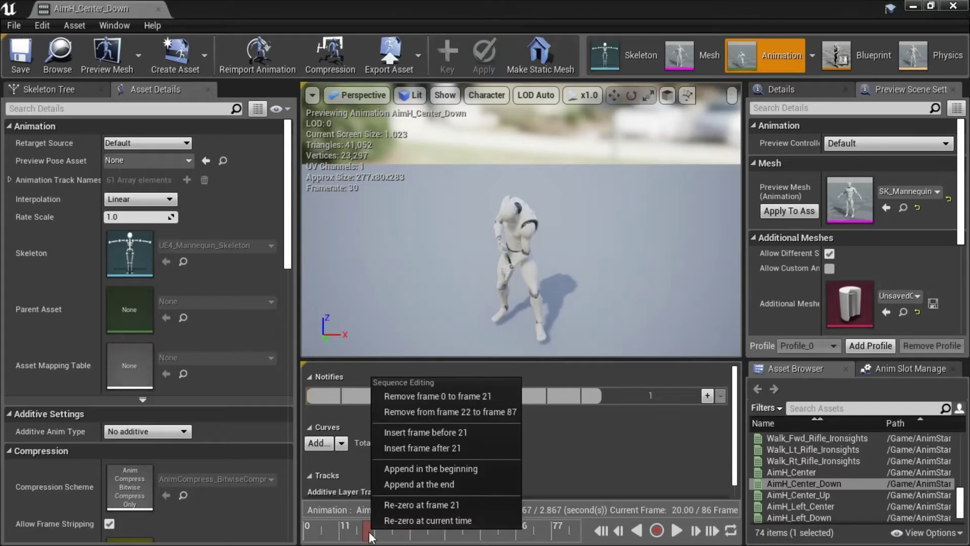
left_click(371, 537)
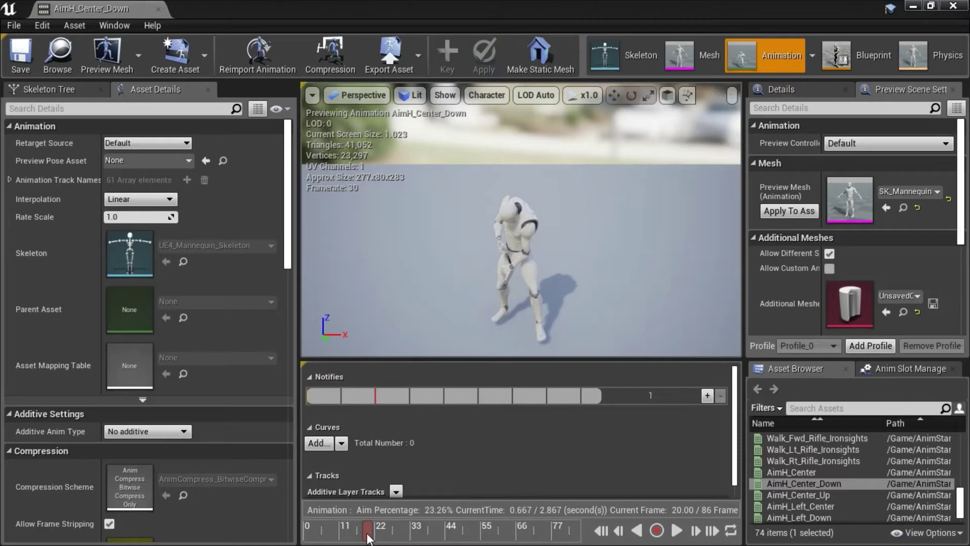
right_click(369, 538)
left_click(368, 537)
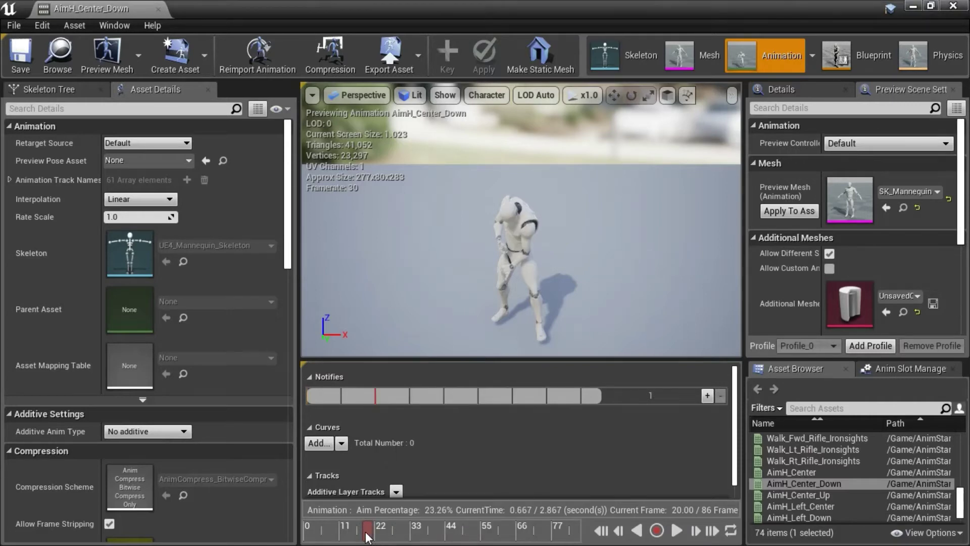
right_click(368, 537)
left_click(369, 536)
right_click(371, 537)
right_click(368, 530)
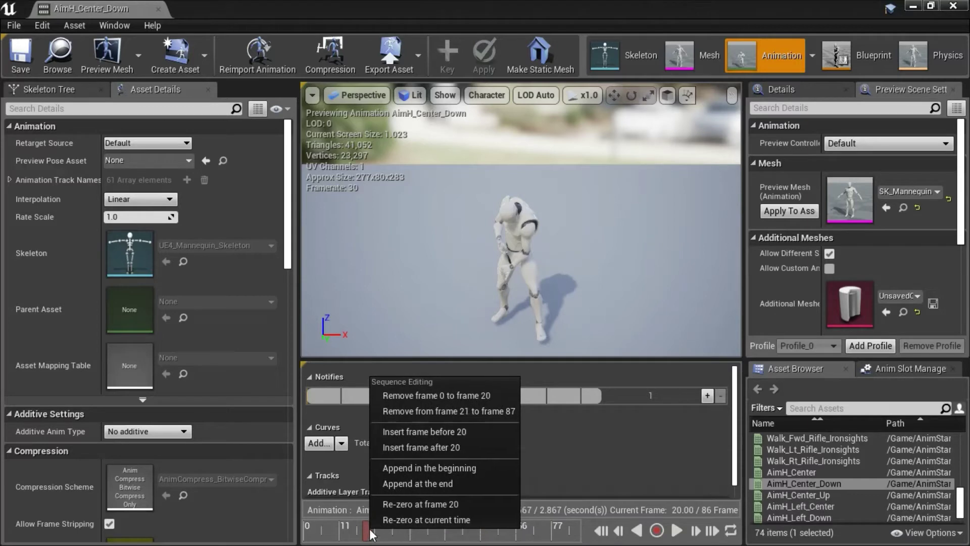
left_click(441, 397)
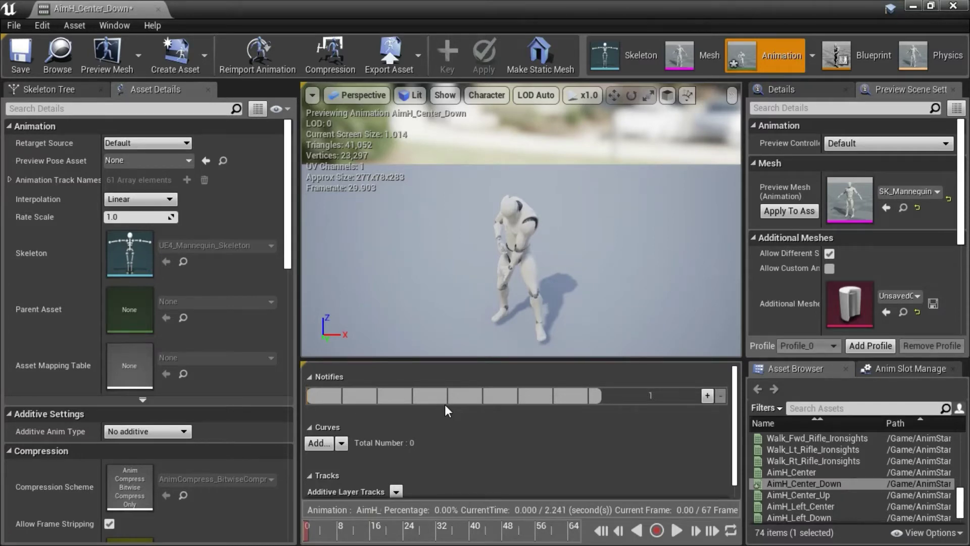
right_click(308, 531)
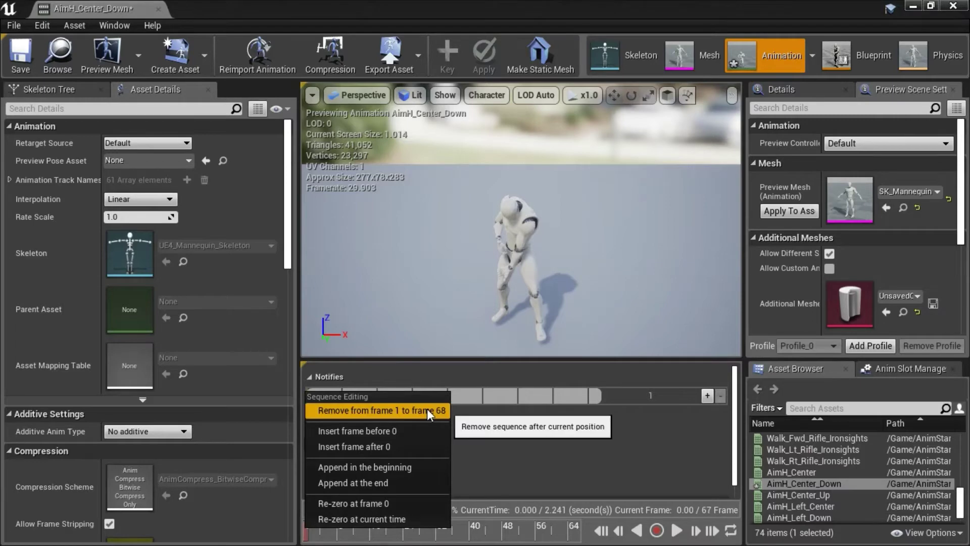
left_click(426, 408)
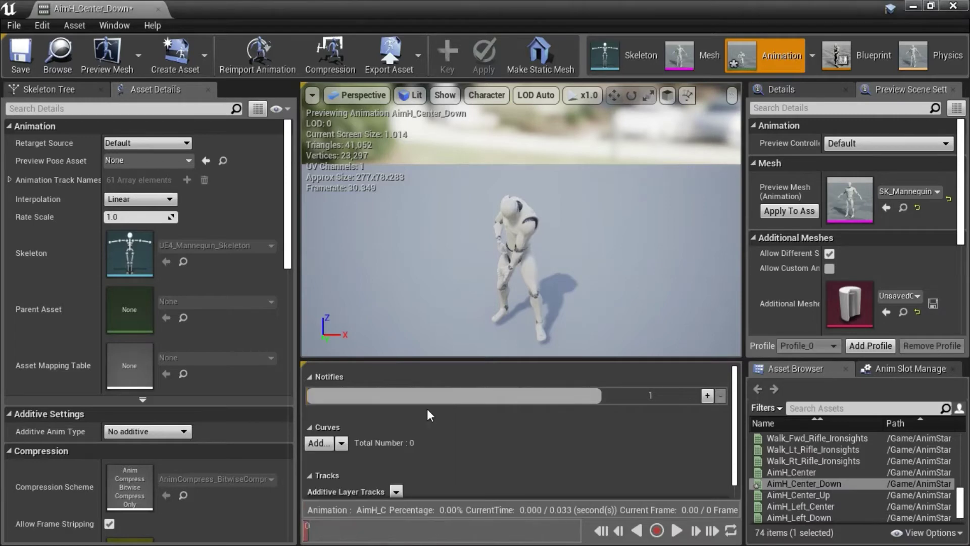
left_click(18, 52)
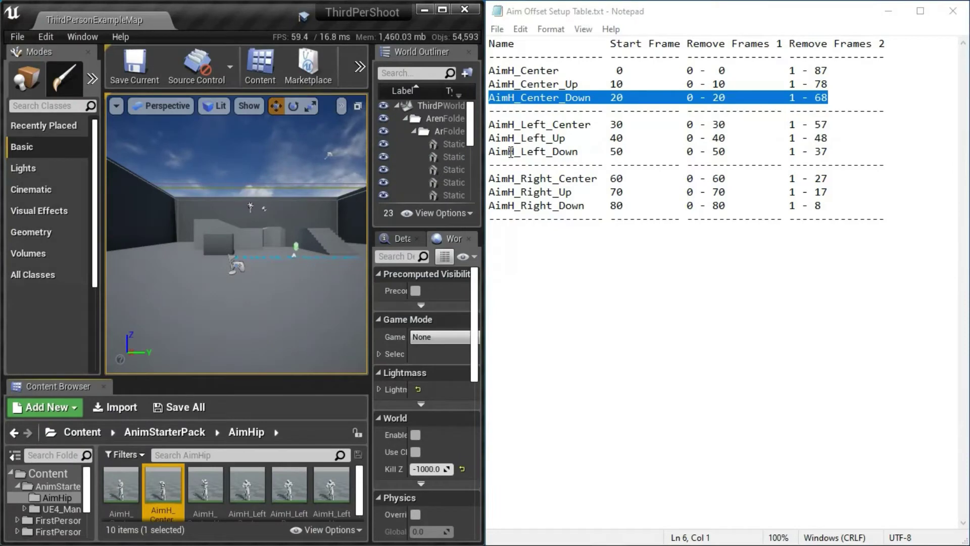
Highlight the three AimH_Left rows in the setup table, then clear the selection.
left_click_drag(489, 125, 483, 221)
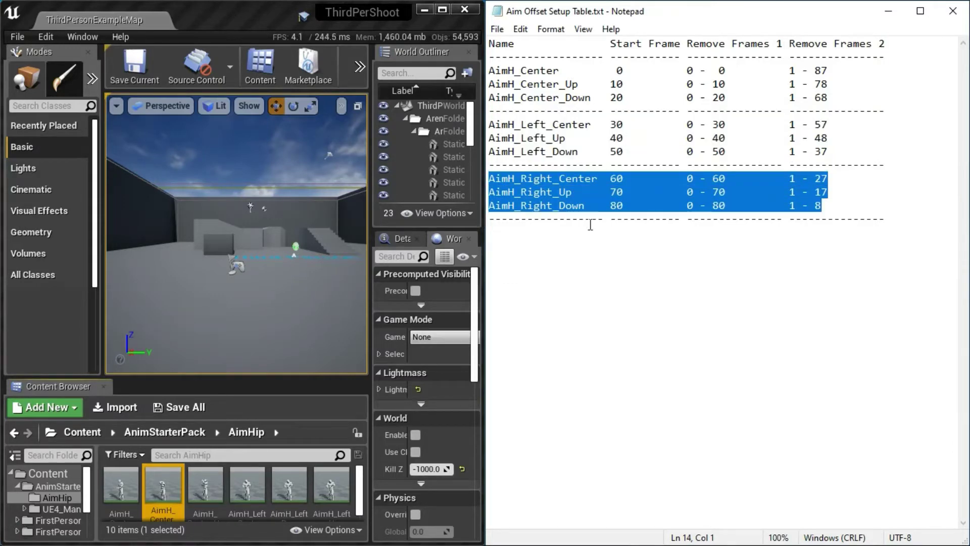
left_click(534, 261)
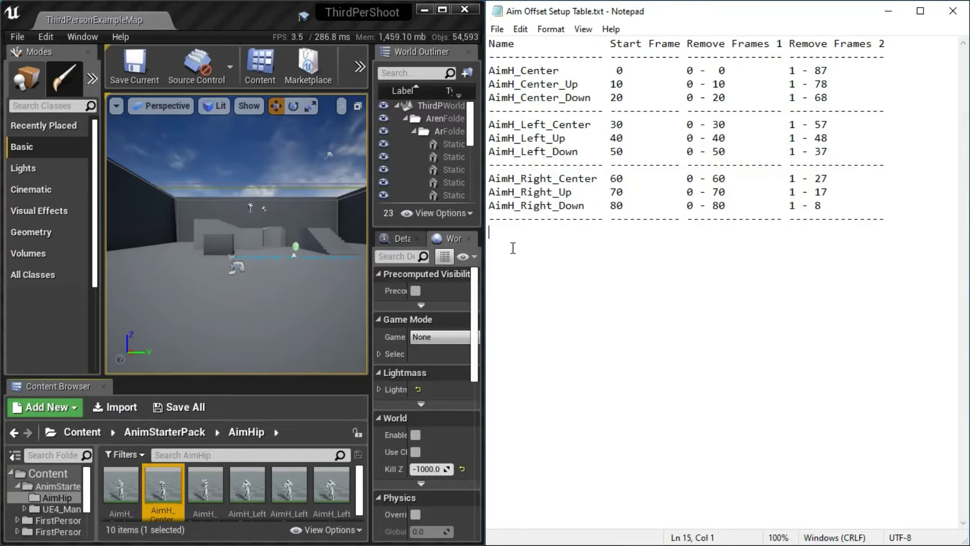
left_click(270, 18)
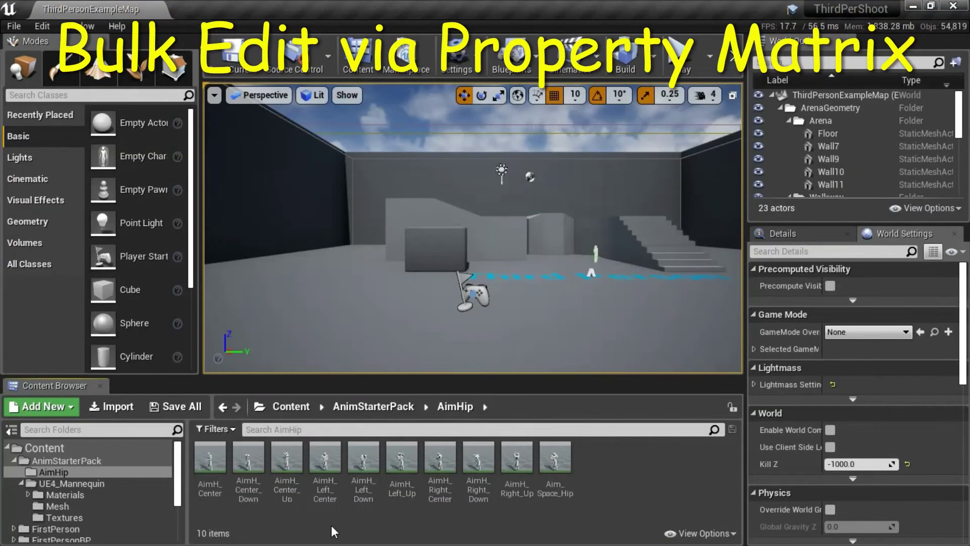
Select AimH_Center through AimH_Right_Up and show Asset Actions for the nine sequences.
left_click(210, 462)
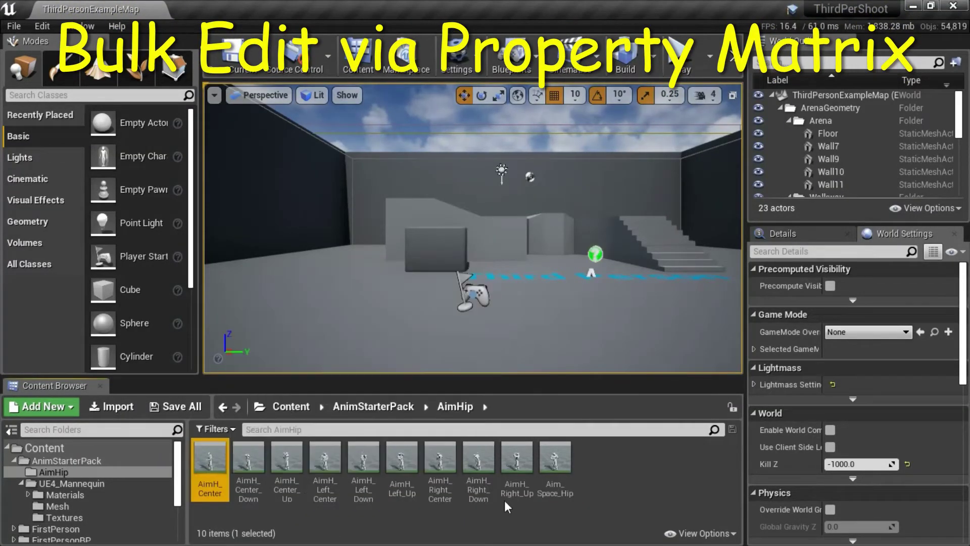
left_click(514, 465, "shift")
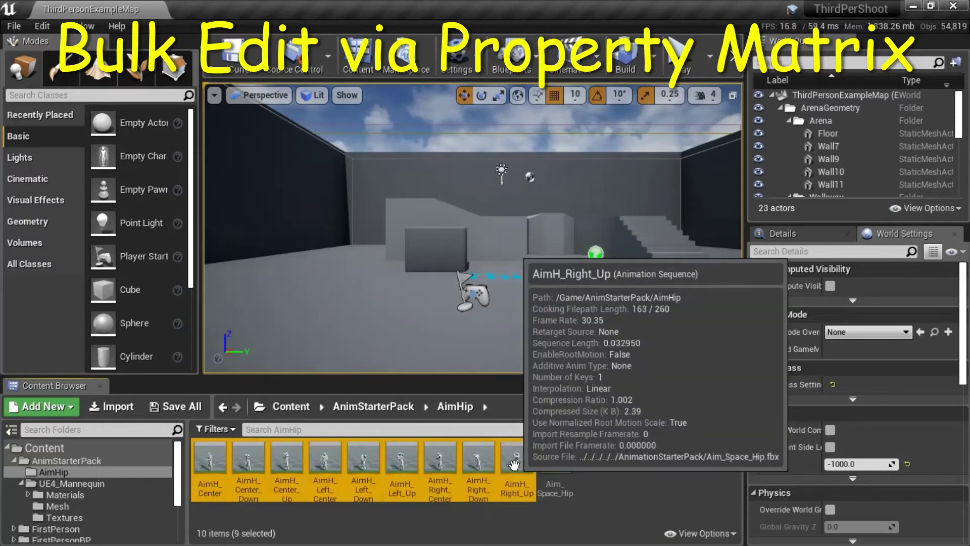
right_click(514, 466)
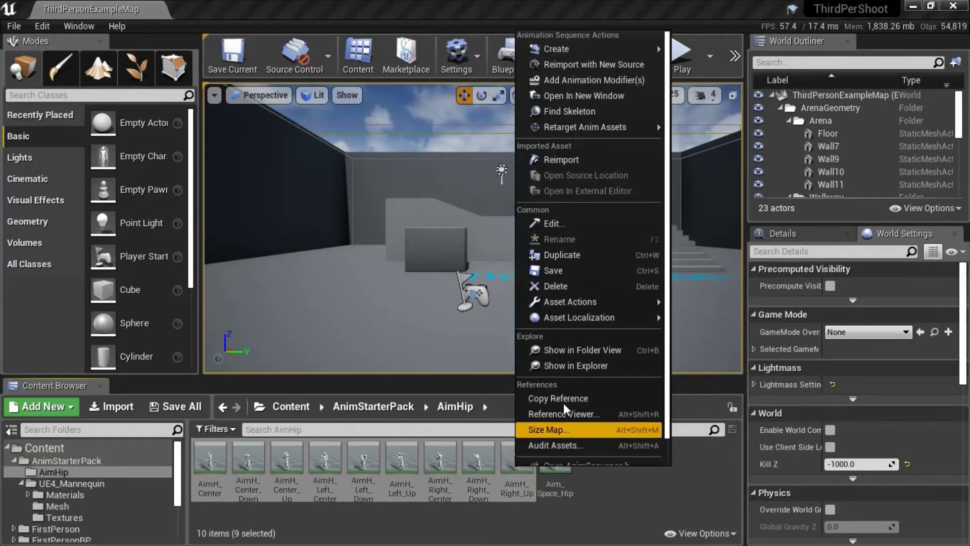
mouse_move(597, 307)
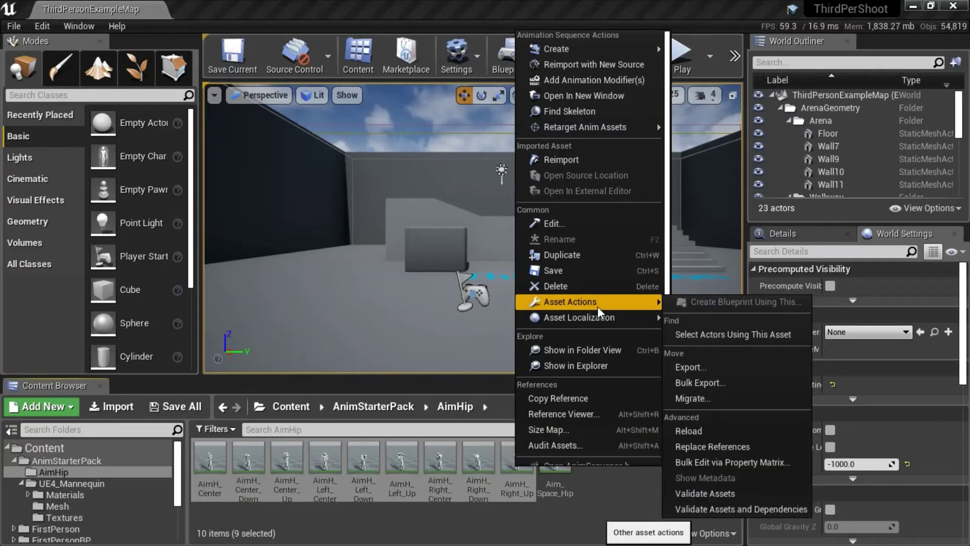
In the maximized Property Matrix, set Additive Anim Type to Mesh Space for the nine AimH sequences.
left_click(762, 462)
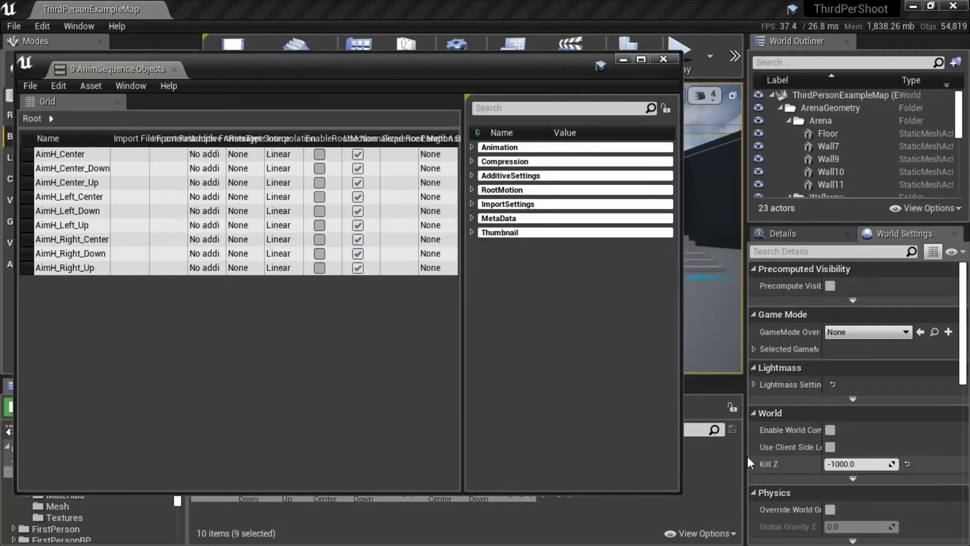
left_click(644, 60)
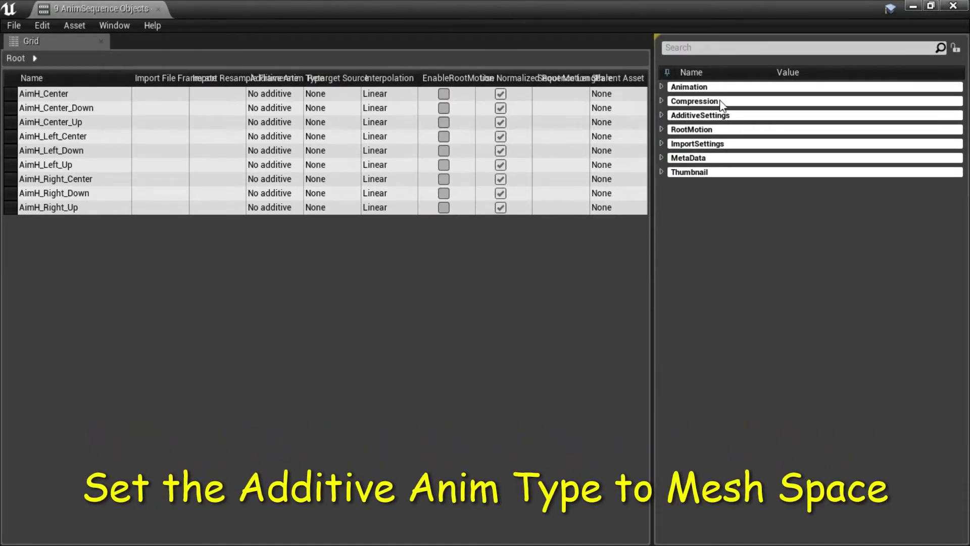
left_click(662, 115)
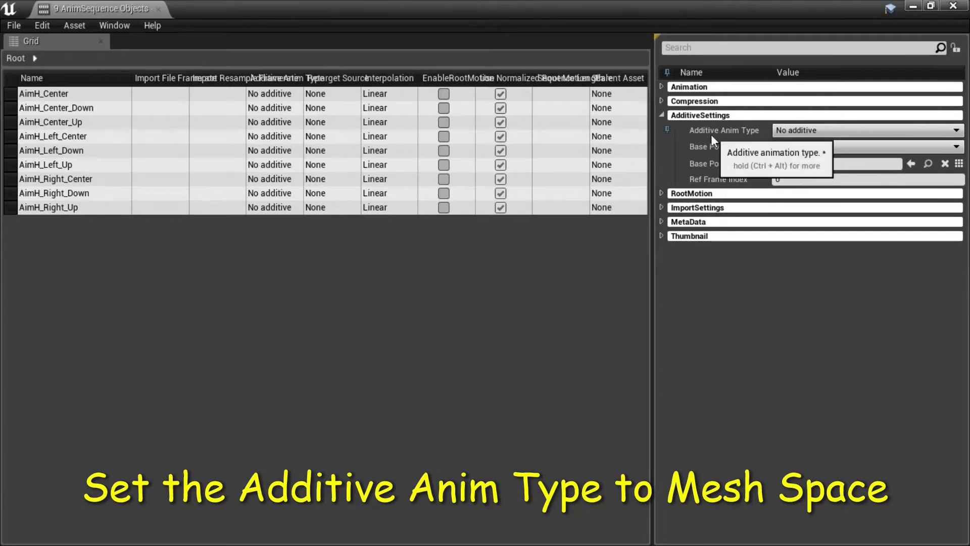
left_click(961, 131)
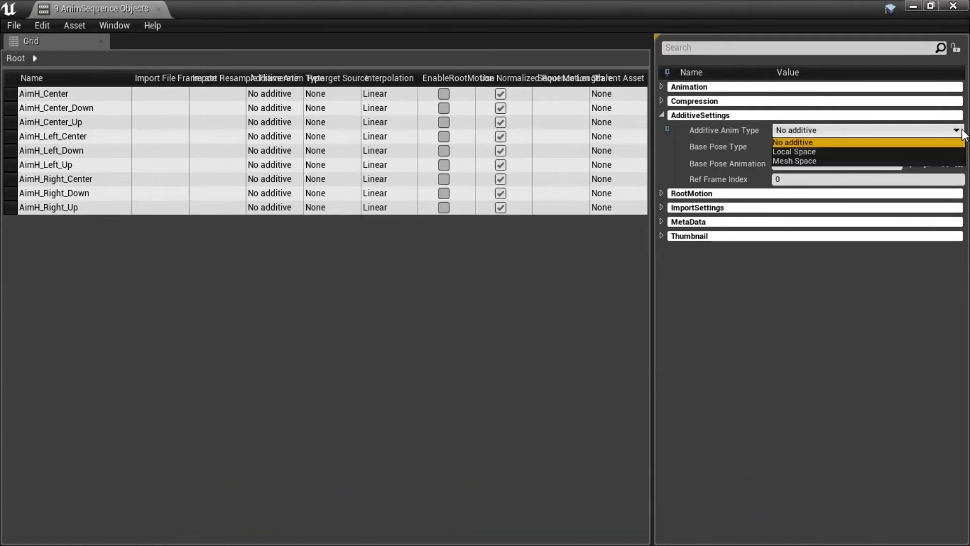
left_click(802, 160)
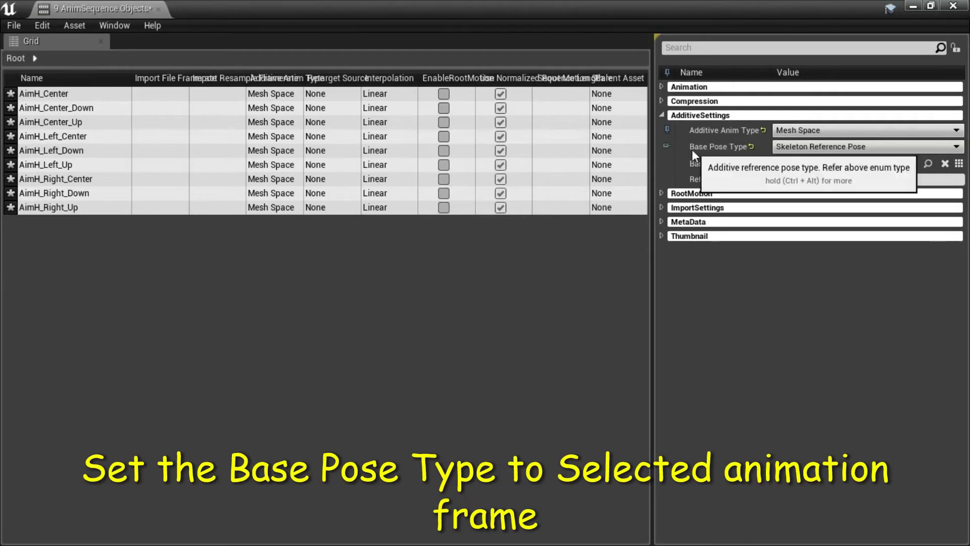
Set Base Pose Type to Selected animation frame and choose Idle_Rifle_Hip as the Base Pose Animation.
left_click(959, 148)
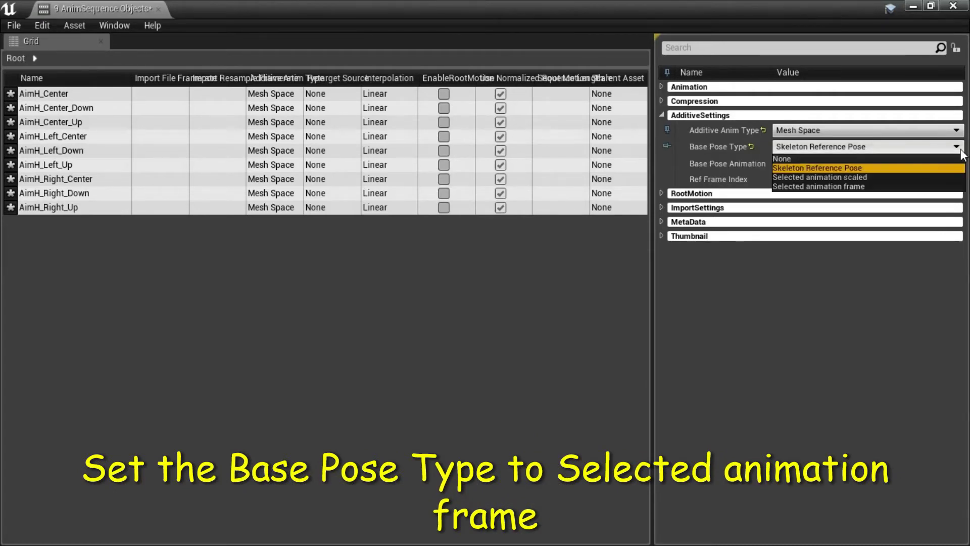
left_click(862, 188)
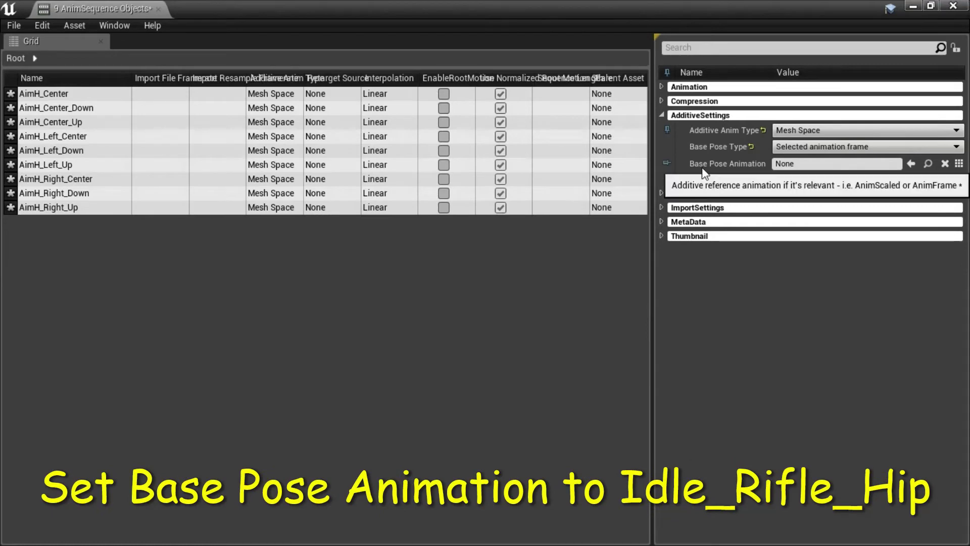
left_click(959, 164)
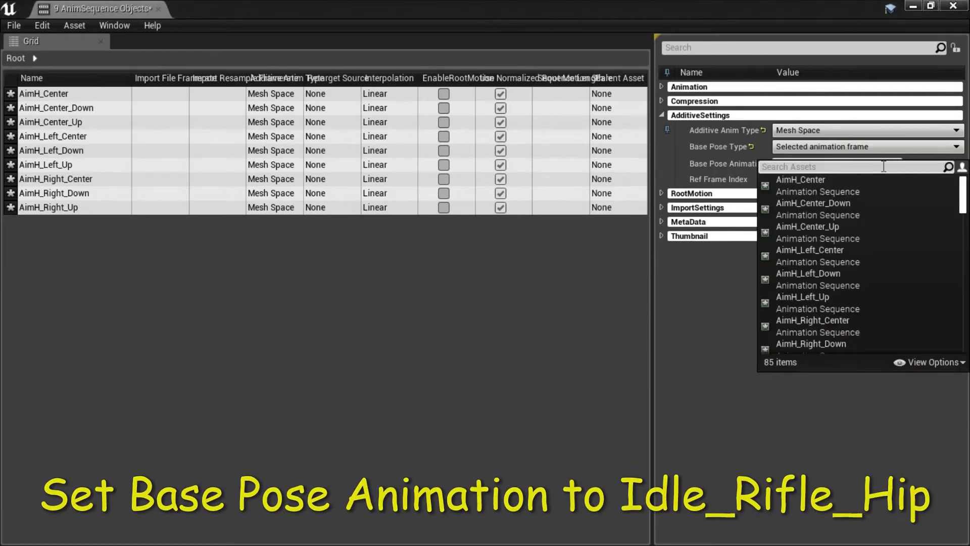
type("id")
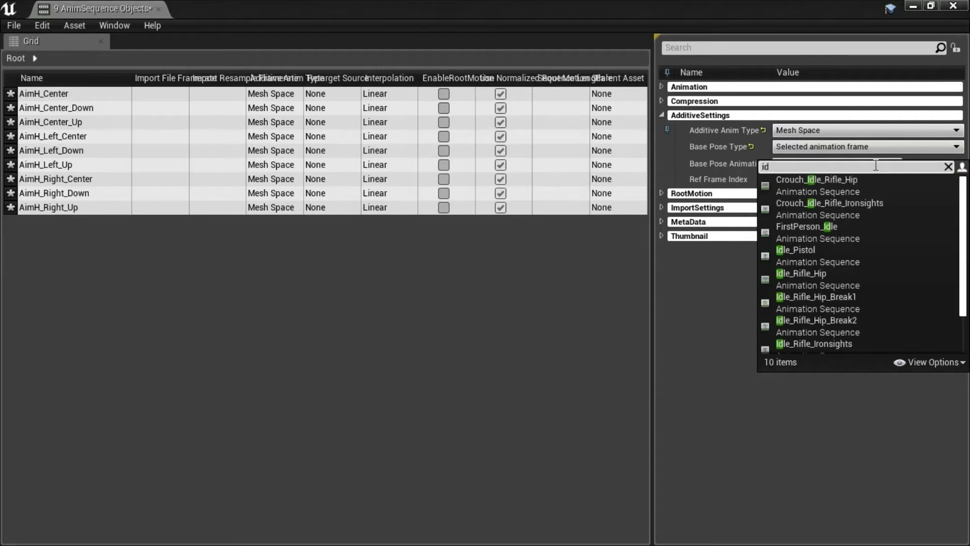
type("le")
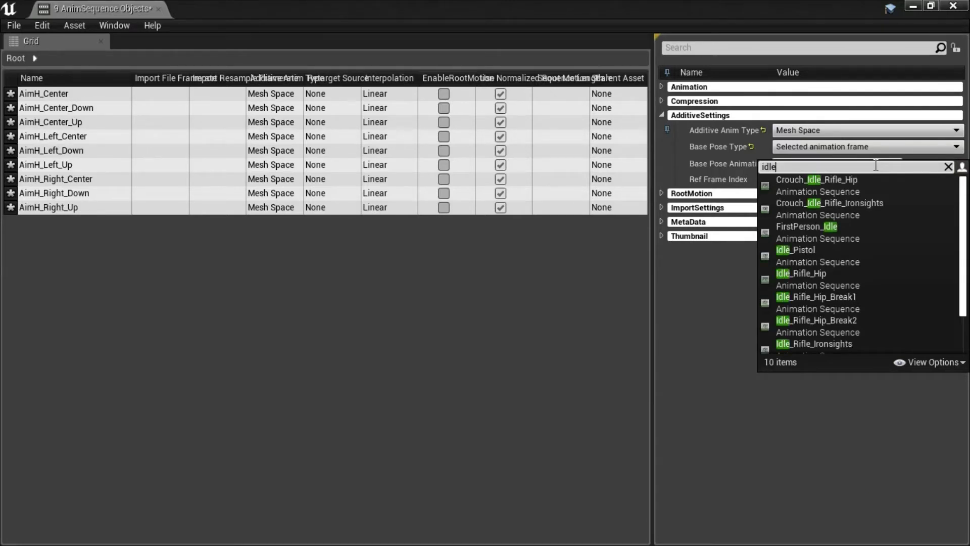
left_click(828, 274)
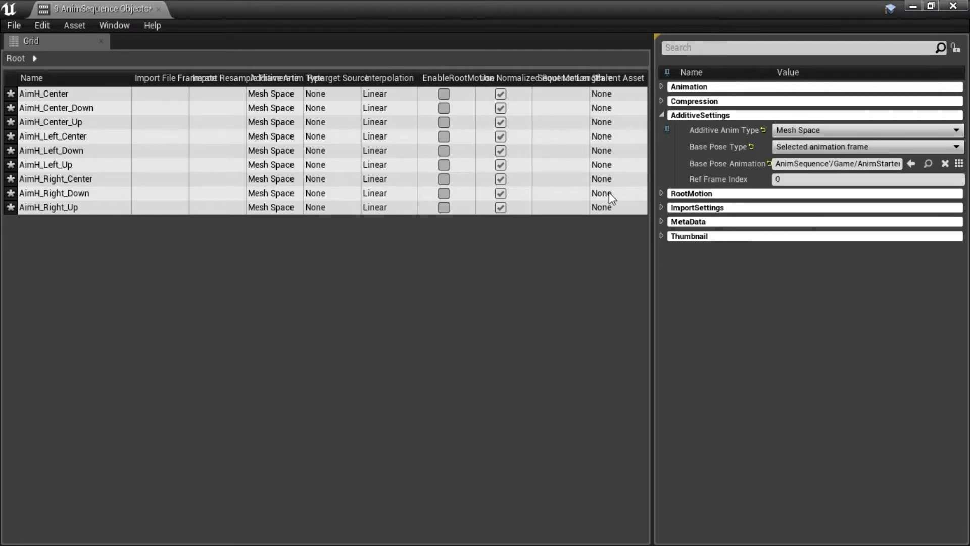
Save all modified assets with File > Save All and close the AnimSequence property matrix.
left_click(12, 25)
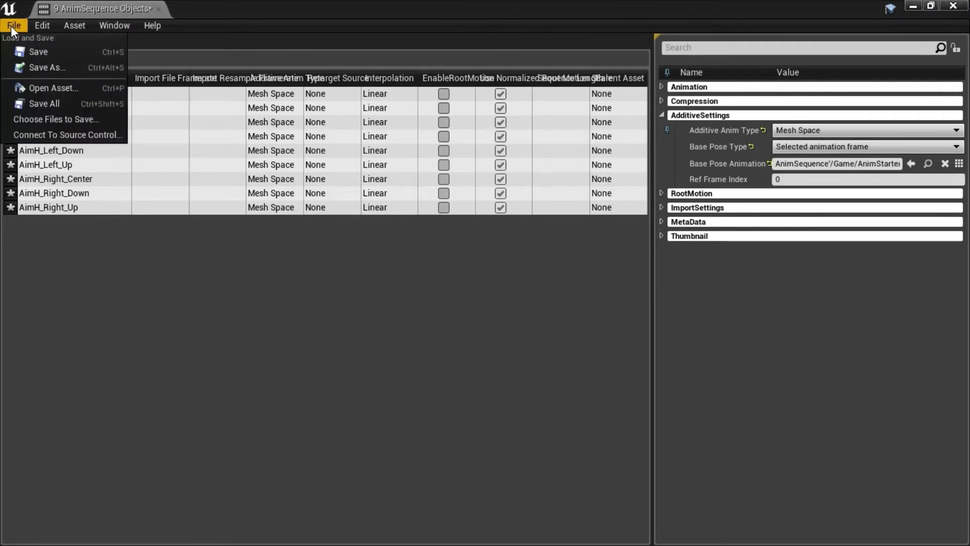
left_click(33, 104)
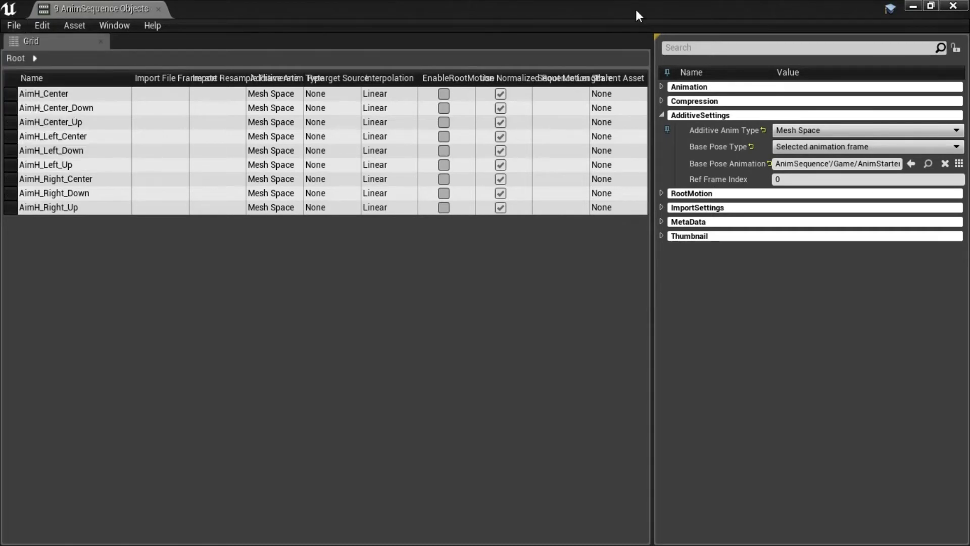
left_click(954, 6)
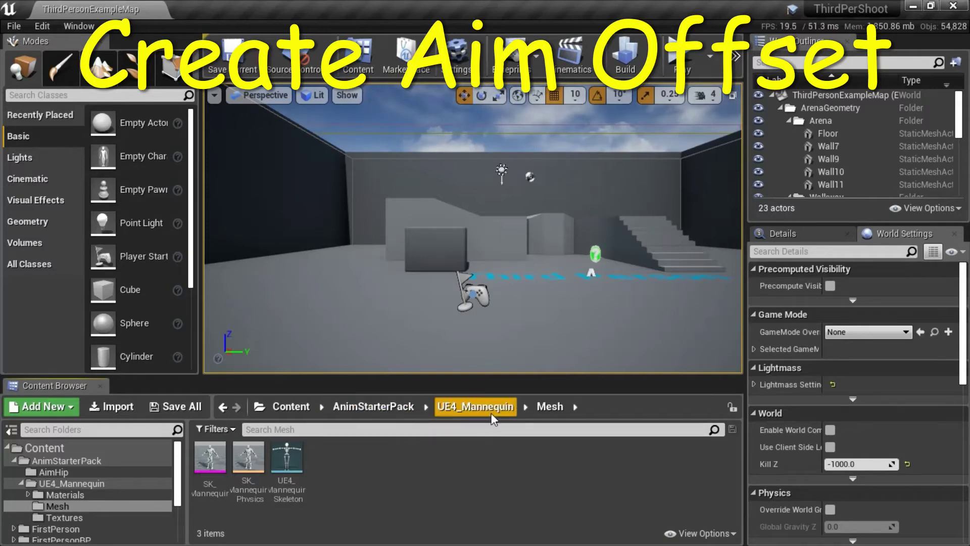
Create an Aim Offset from UE4_Mannequin_Skeleton named UE4_Mannequin_Skeleton_AimOffset2DHip.
left_click(291, 460)
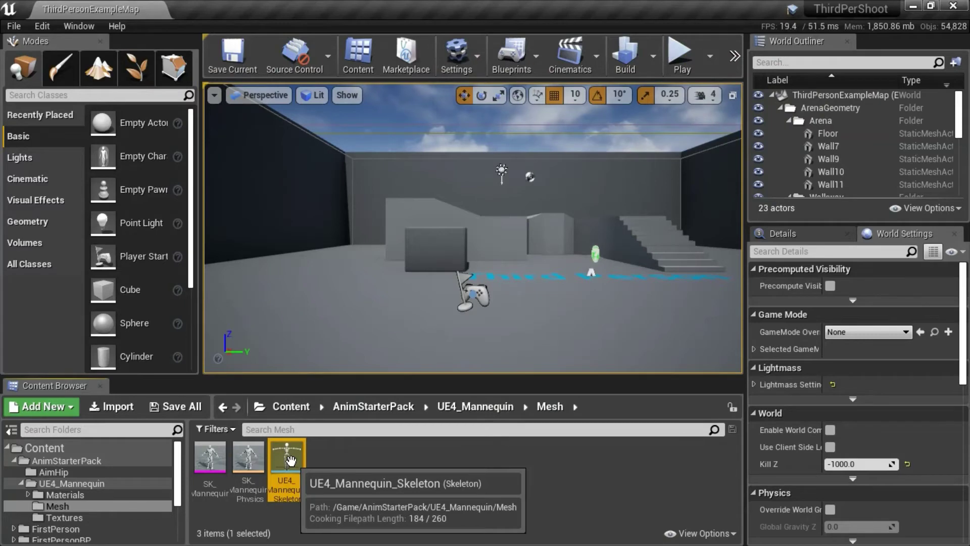
right_click(291, 460)
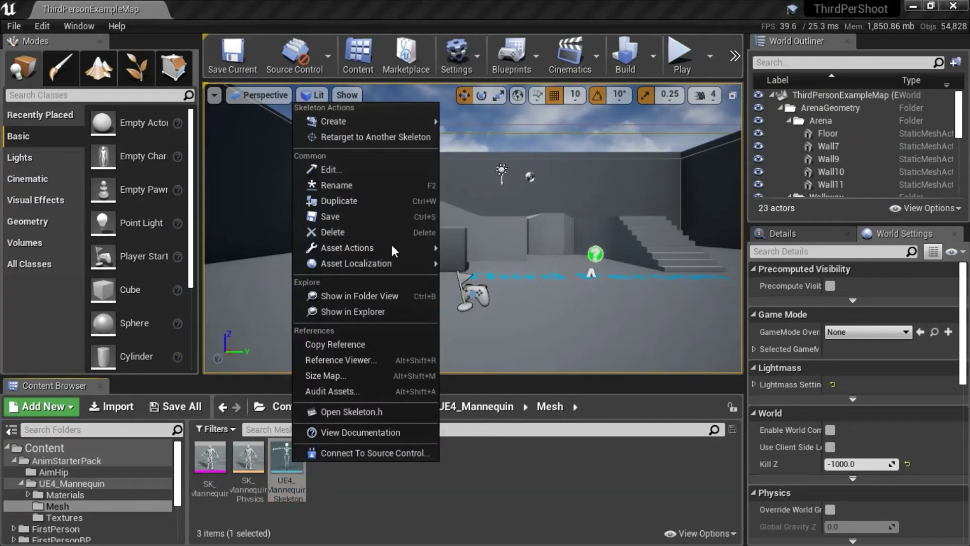
mouse_move(353, 121)
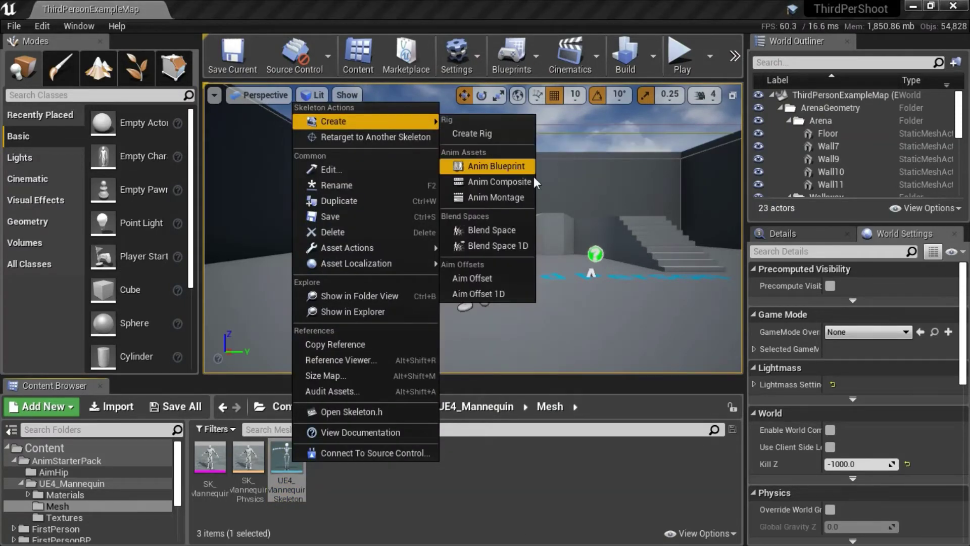
left_click(472, 278)
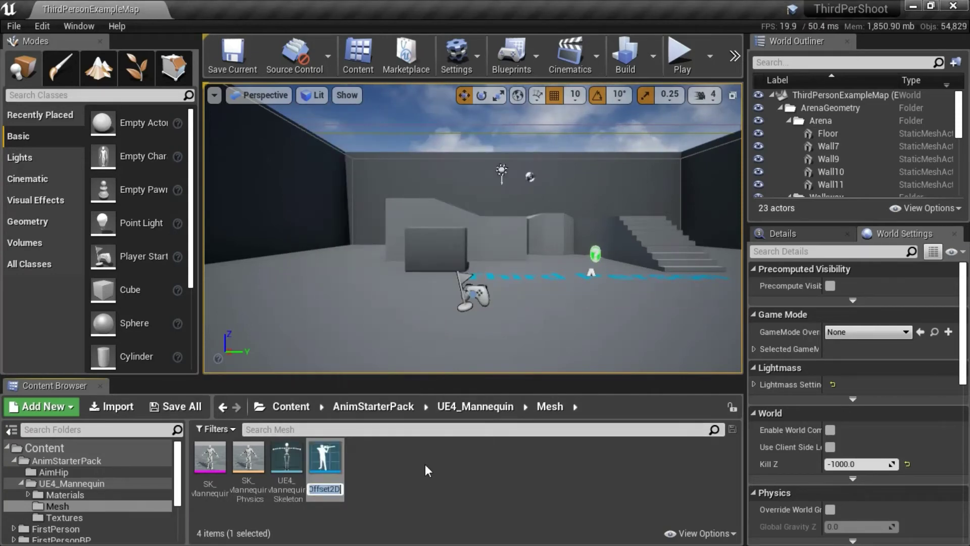
type("Hip")
key("Return")
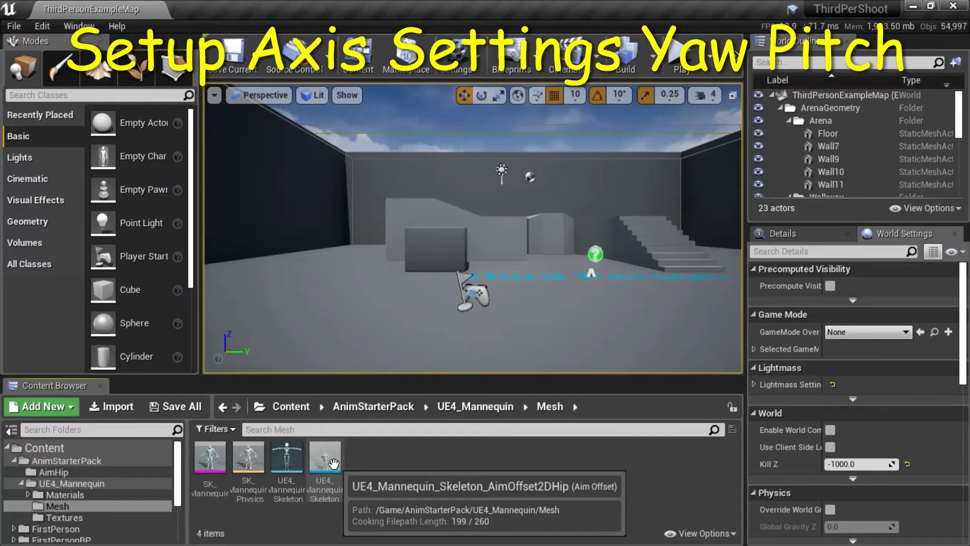
Open the aim offset and set the horizontal axis to Yaw, ranging -90 to 90.
double_click(333, 463)
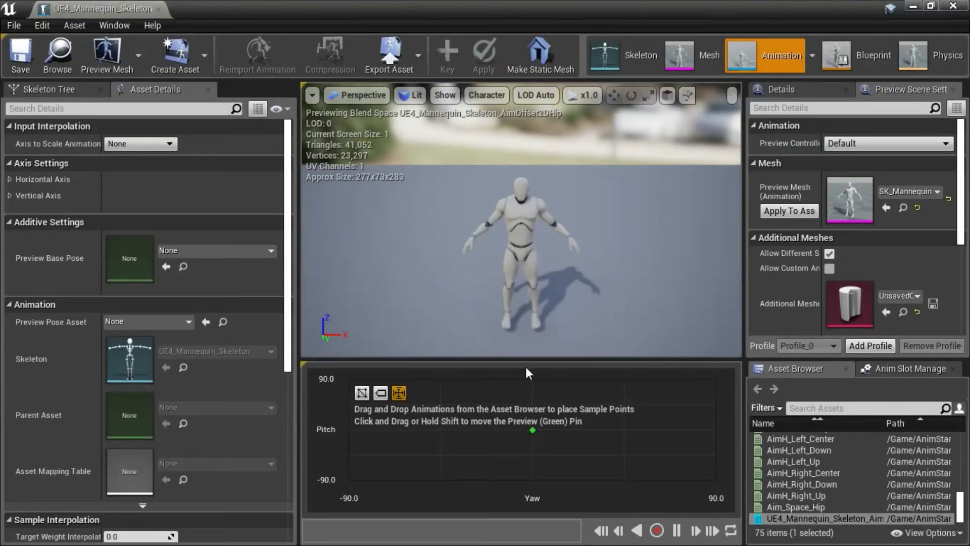
left_click(9, 180)
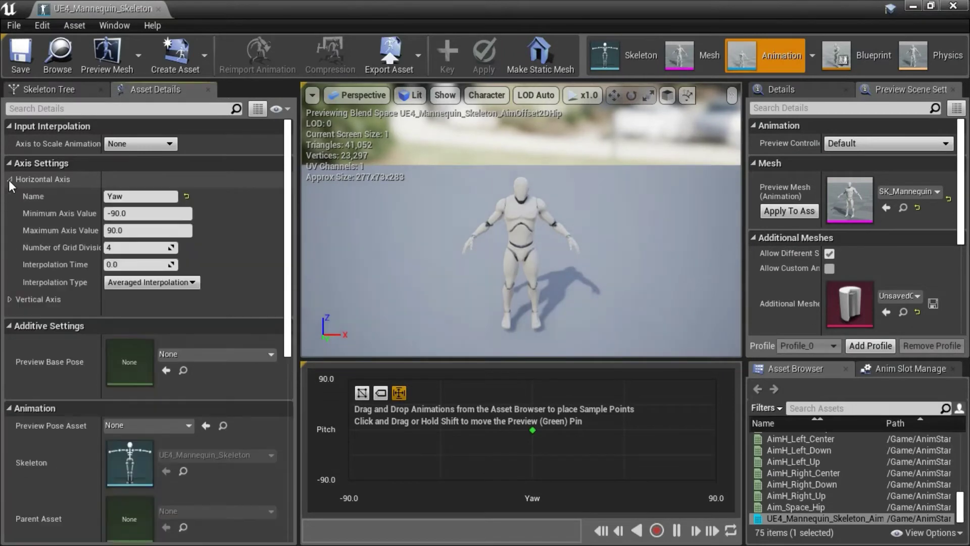
left_click(10, 299)
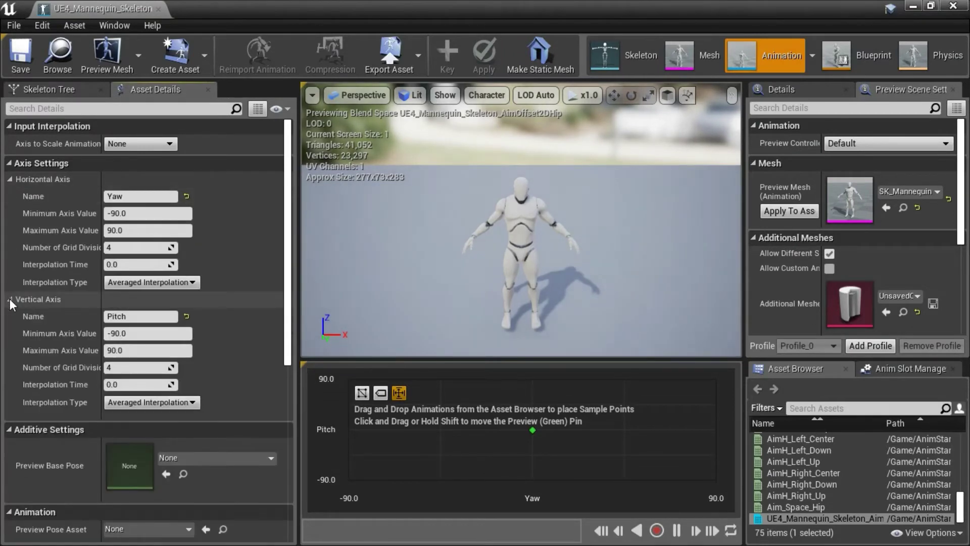
left_click(137, 195)
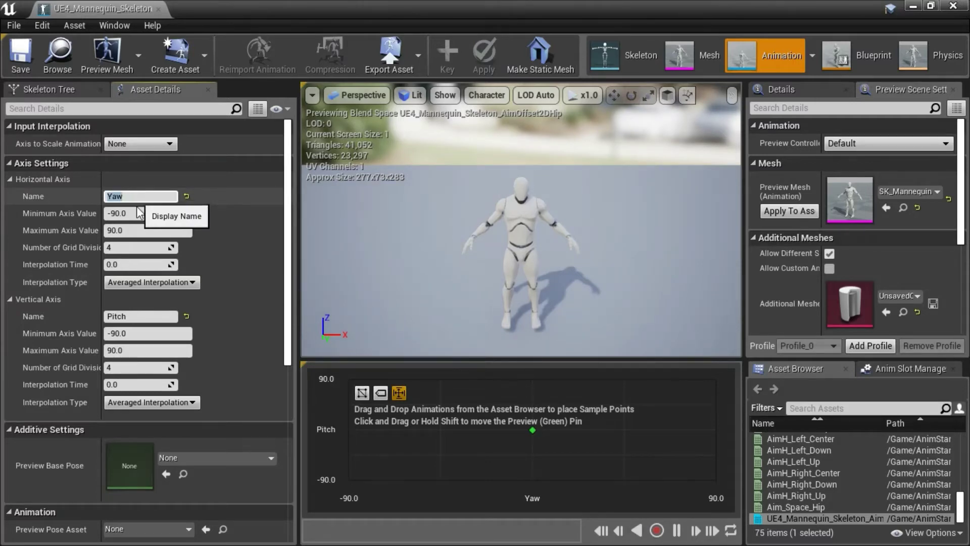
left_click(137, 212)
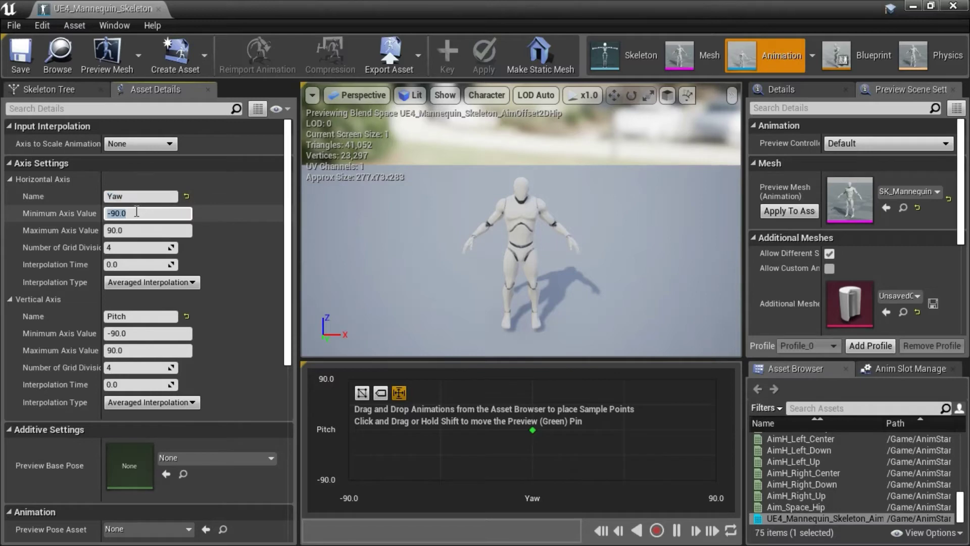
left_click(131, 231)
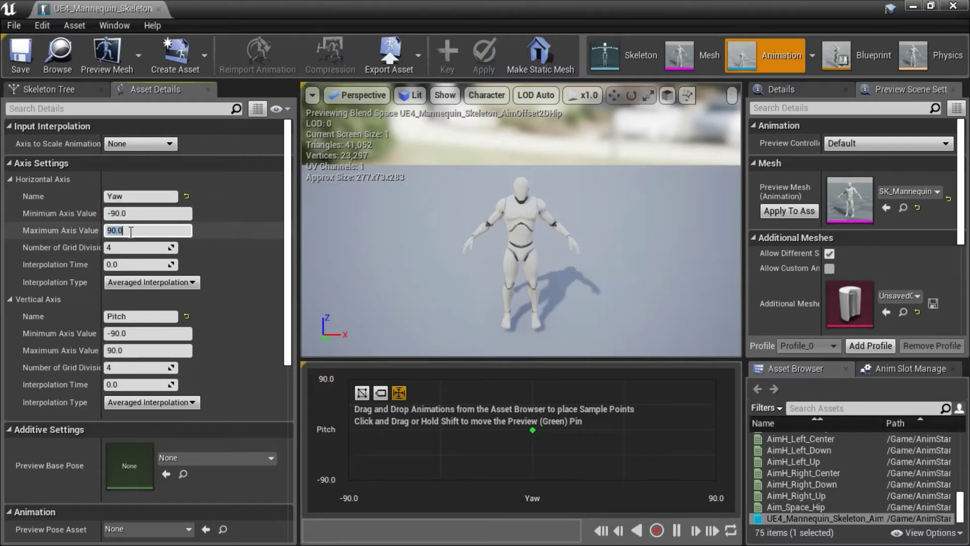
Set the vertical axis to Pitch, ranging -90 to 90, and save the aim offset.
left_click(137, 317)
left_click(135, 334)
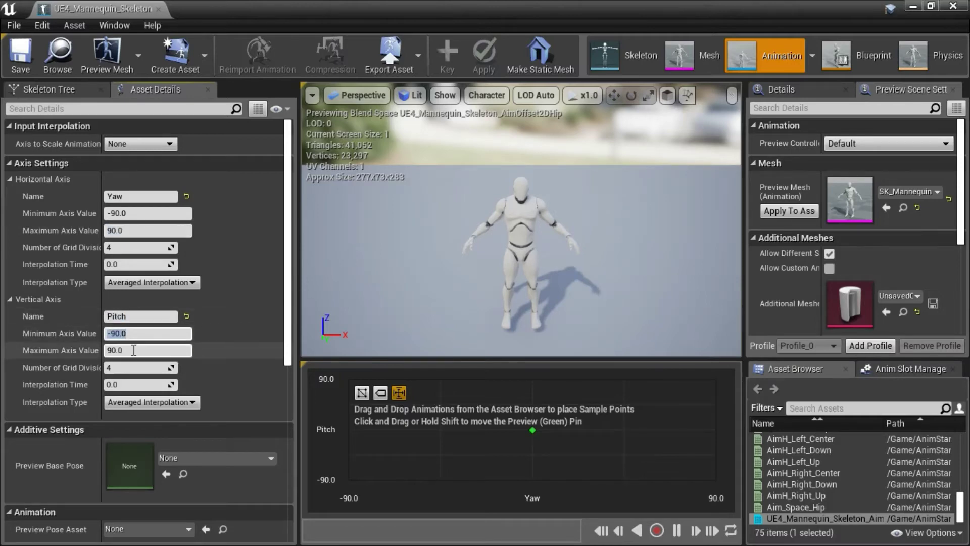
left_click(133, 350)
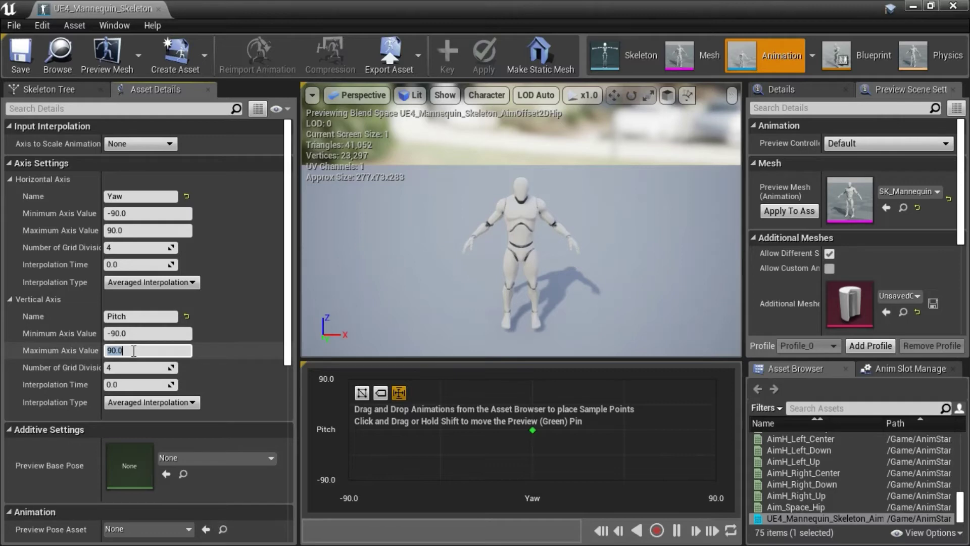
left_click(17, 59)
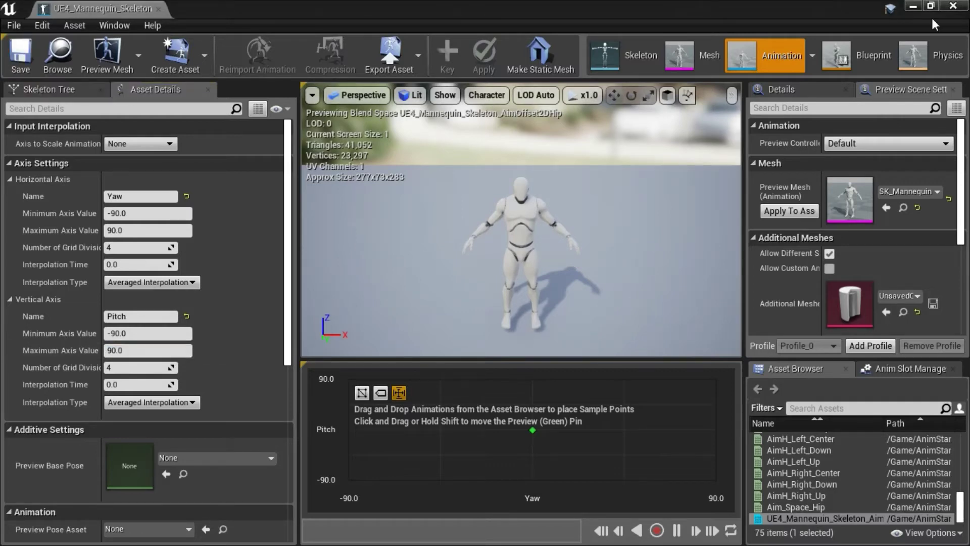
Reopen the aim offset and place AimH_Center, Center_Down and Center_Up at Yaw 0, Pitch 0/-90/90.
left_click(953, 5)
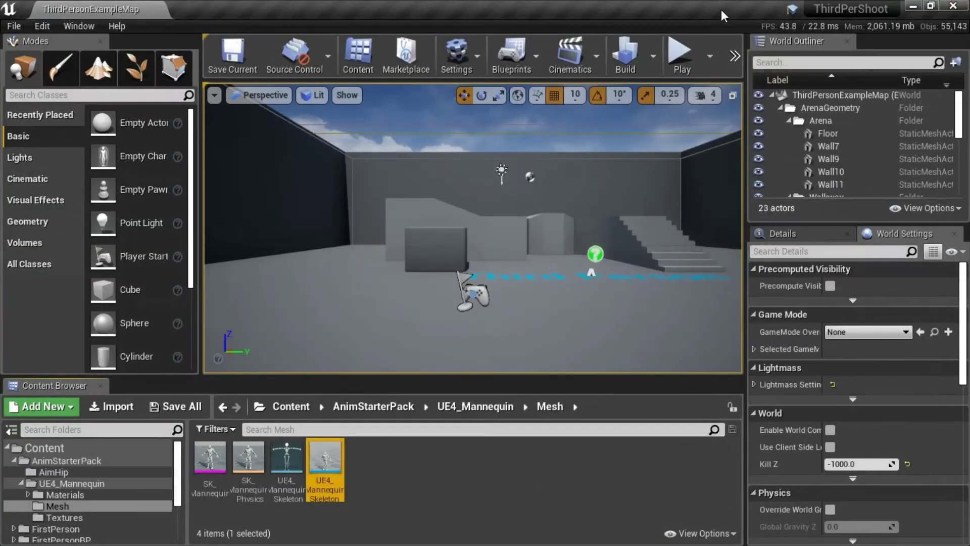
left_click(346, 480)
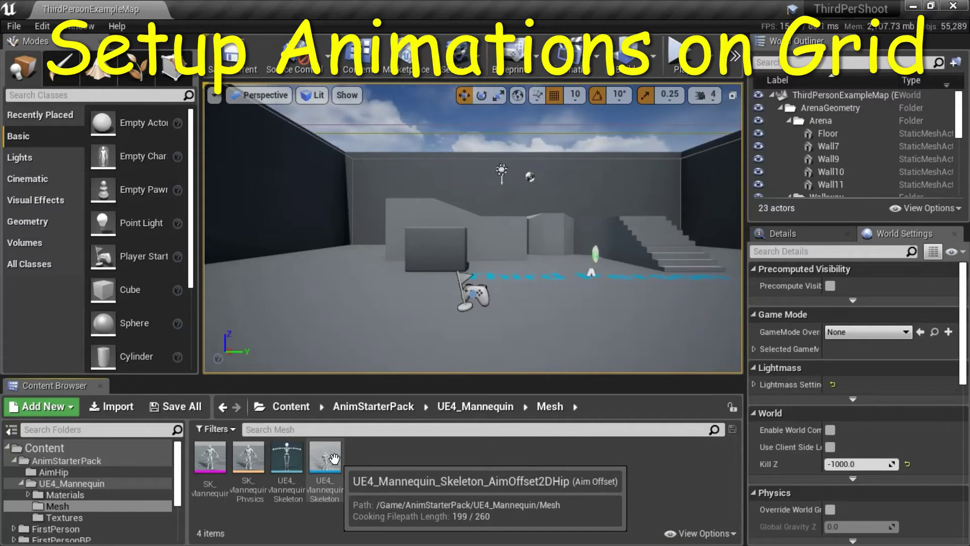
double_click(335, 458)
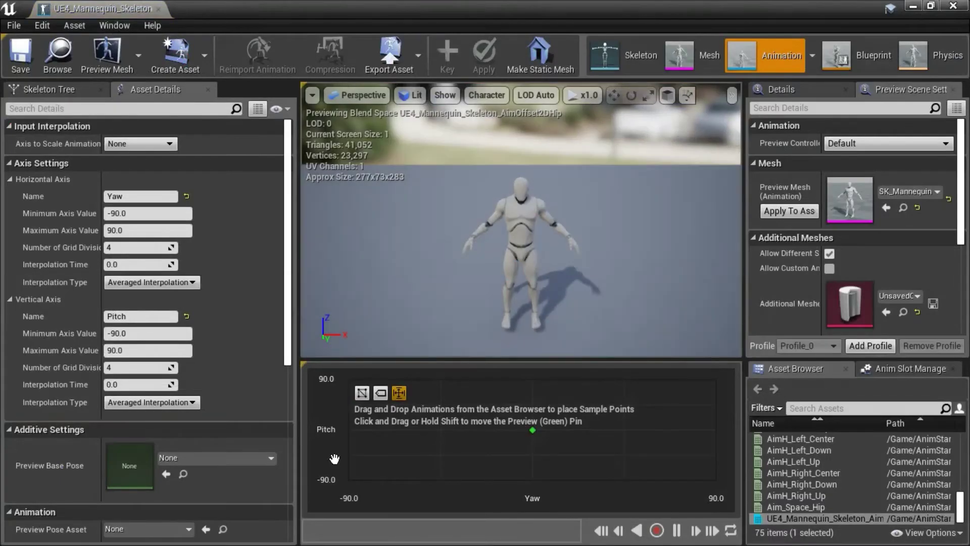
left_click_drag(531, 430, 565, 430)
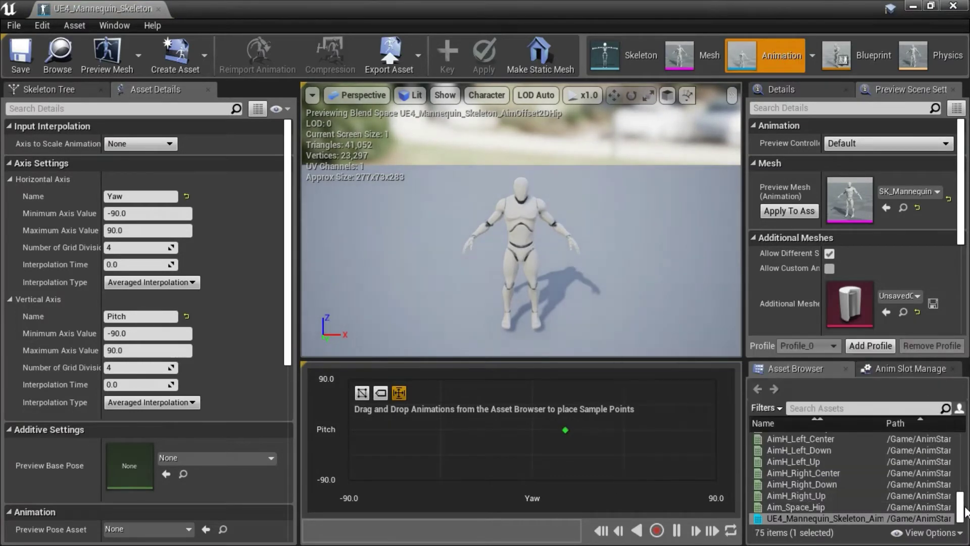
scroll(965, 511, "up", 3)
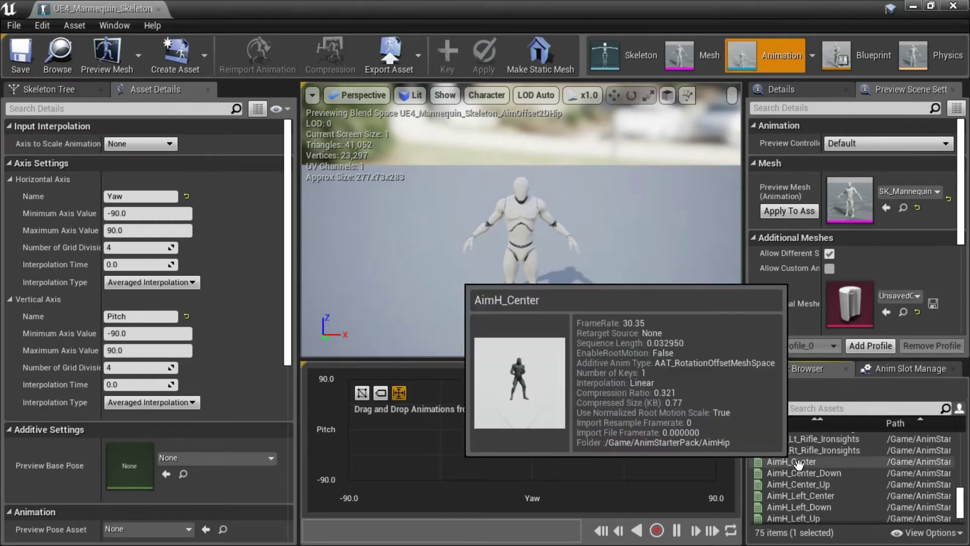
left_click_drag(797, 463, 533, 432)
left_click_drag(804, 473, 532, 480)
left_click(799, 484)
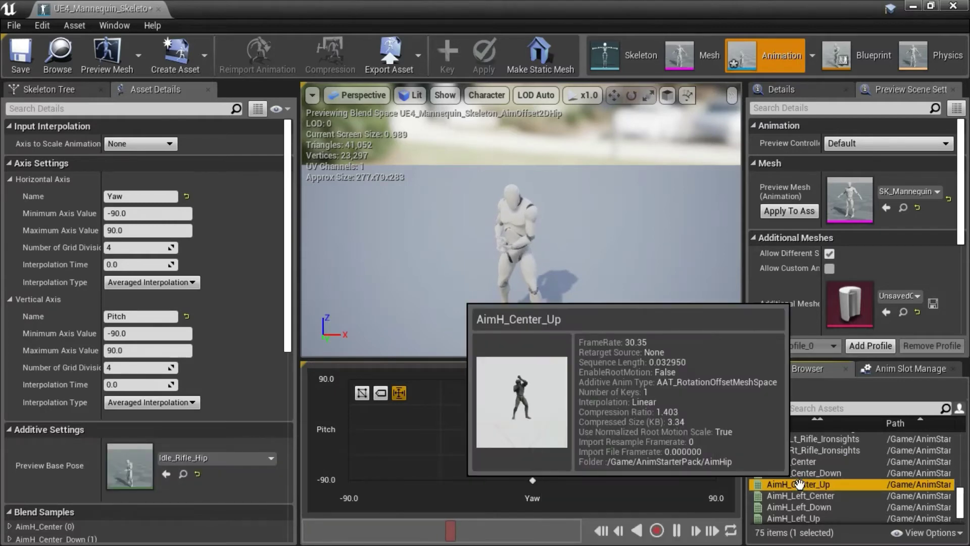
left_click_drag(800, 485, 533, 380)
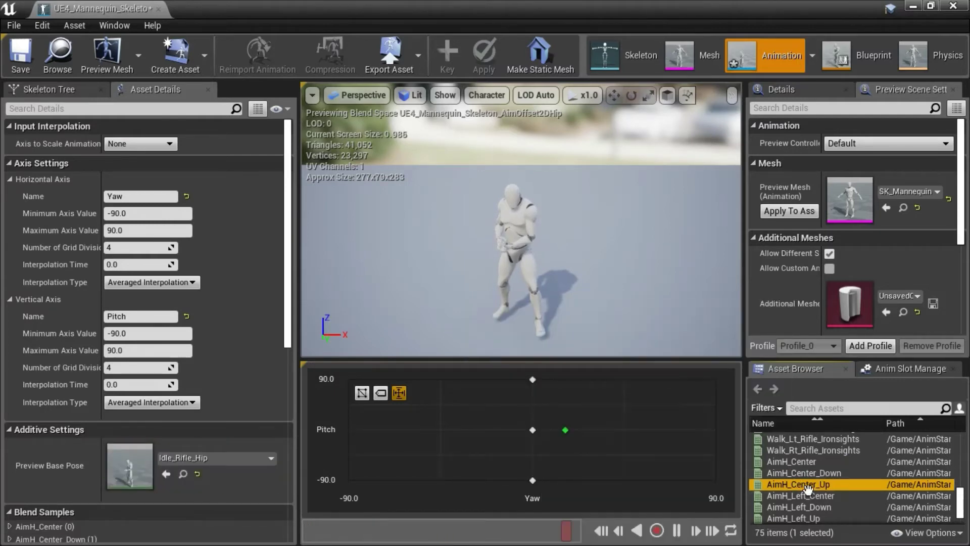
Place the AimH_Left and AimH_Right Center/Down/Up samples at Yaw -90 and 90, Pitch 0/-90/90.
left_click_drag(807, 496, 349, 429)
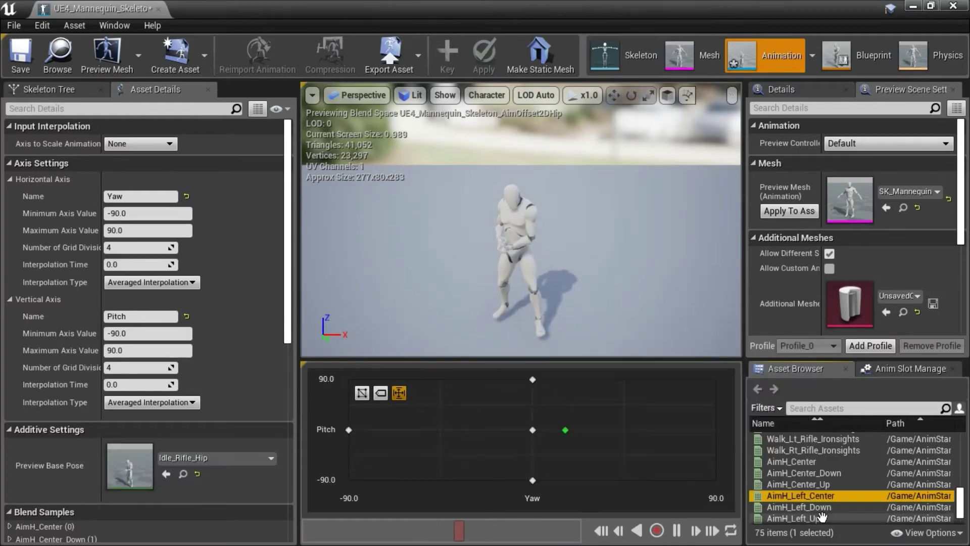
left_click_drag(814, 508, 341, 485)
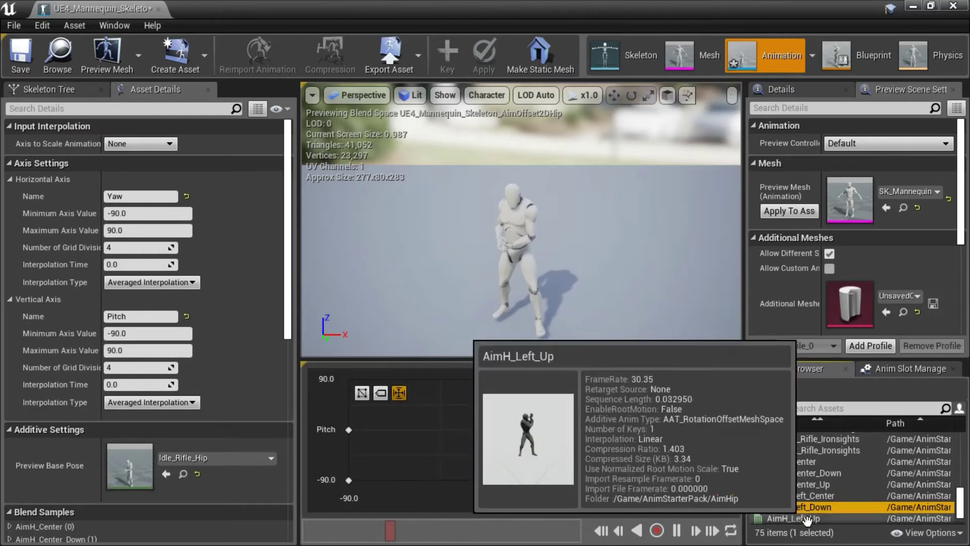
left_click_drag(807, 521, 358, 396)
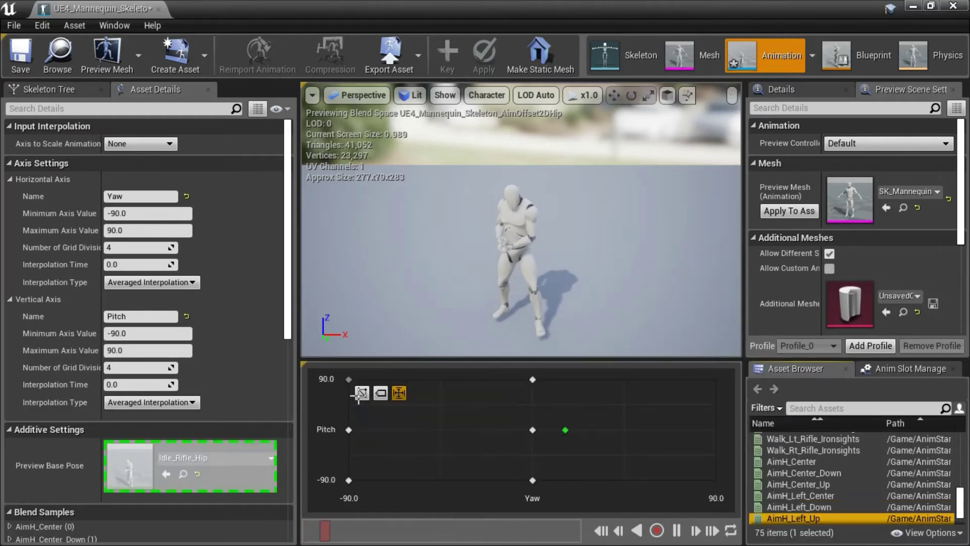
scroll(948, 514, "down", 2)
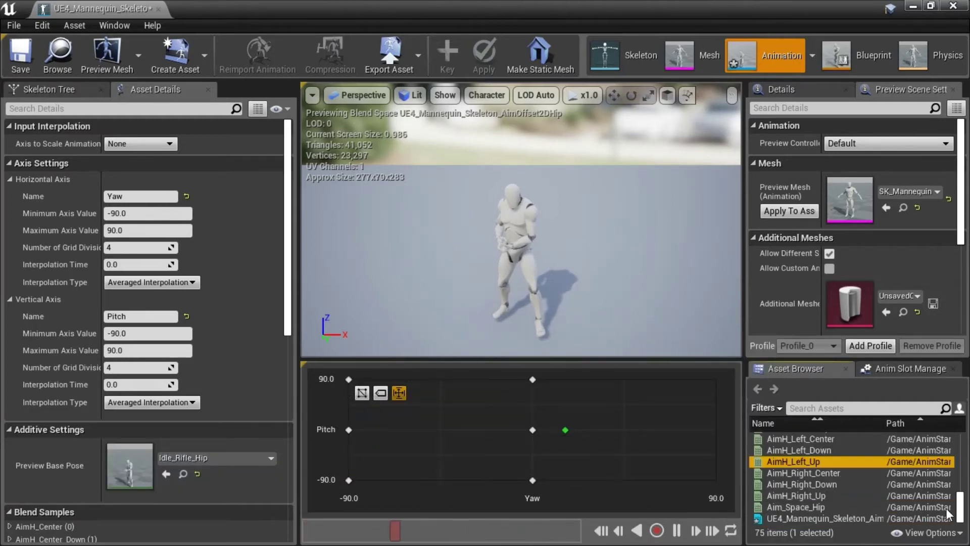
left_click_drag(804, 473, 716, 430)
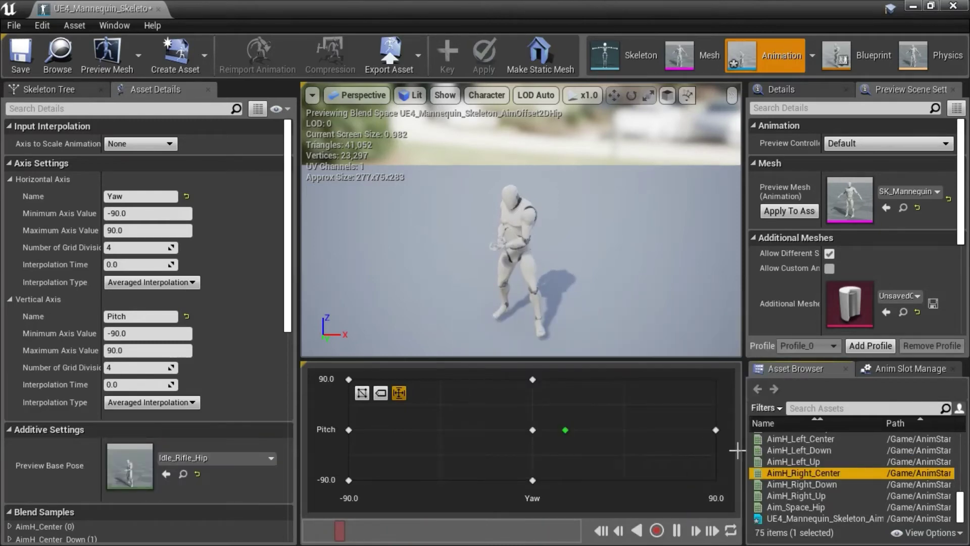
left_click_drag(803, 484, 721, 481)
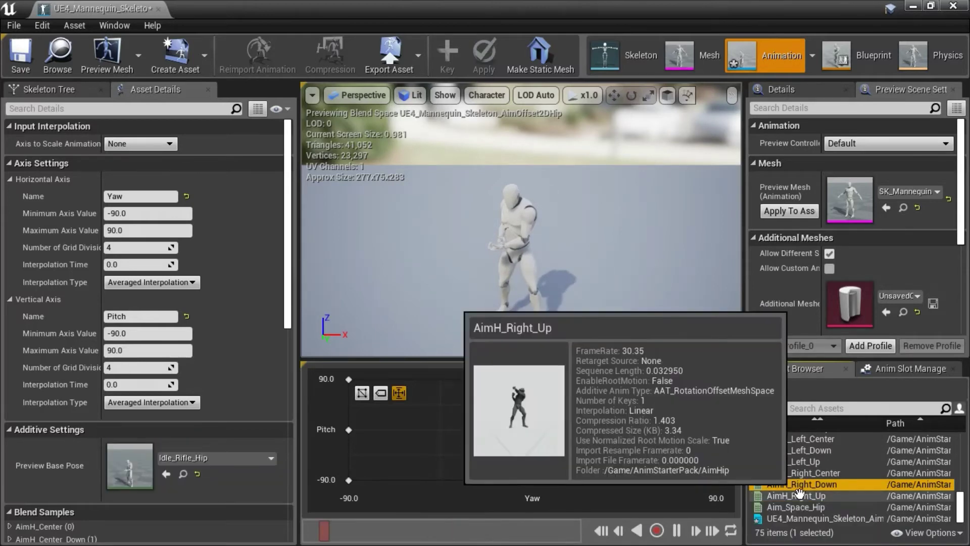
left_click_drag(799, 492, 715, 380)
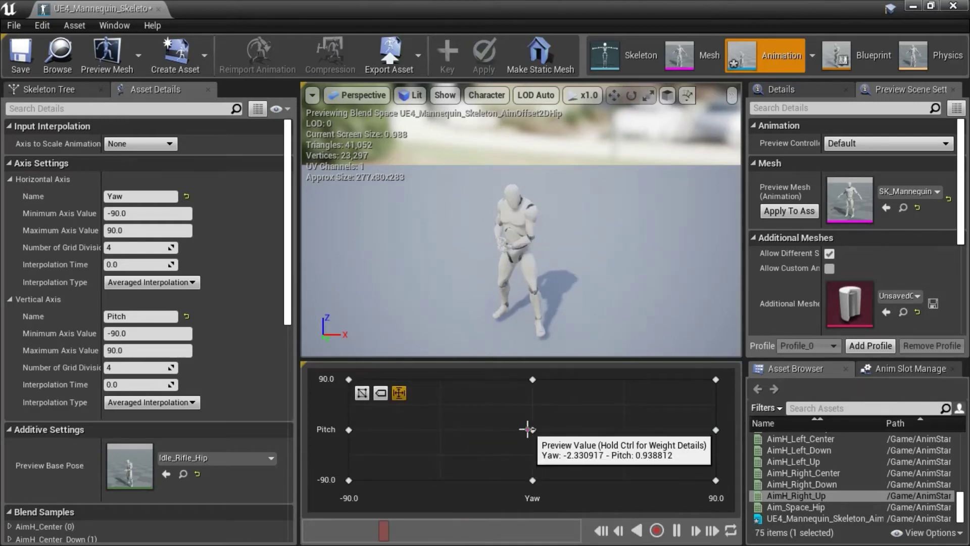
Save the aim offset, close its editor after rechecking it, and go to the AnimStarterPack folder.
left_click(22, 53)
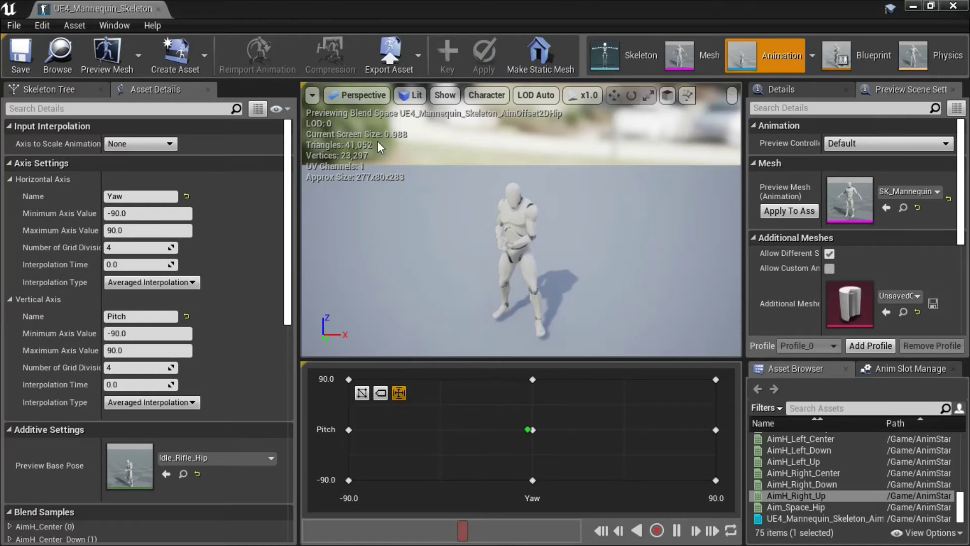
left_click(954, 6)
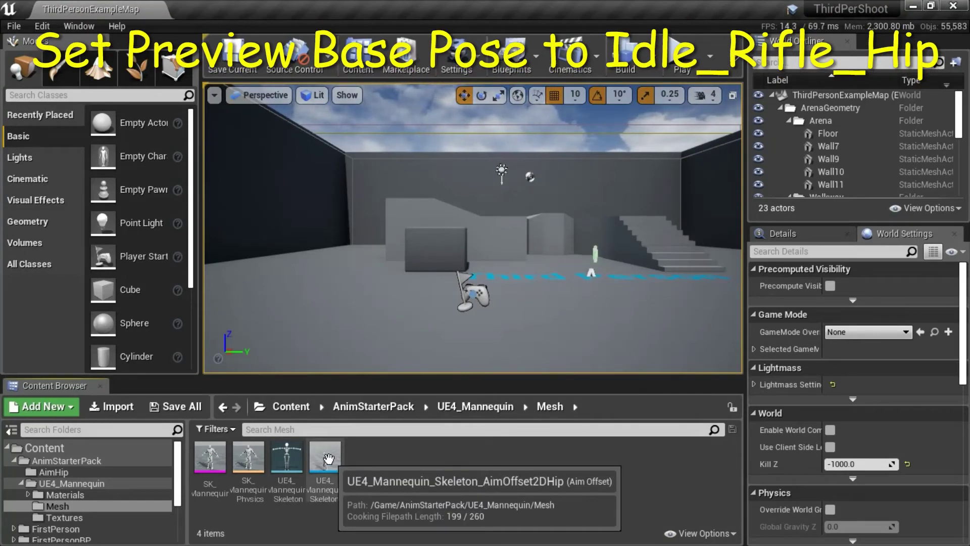
double_click(328, 458)
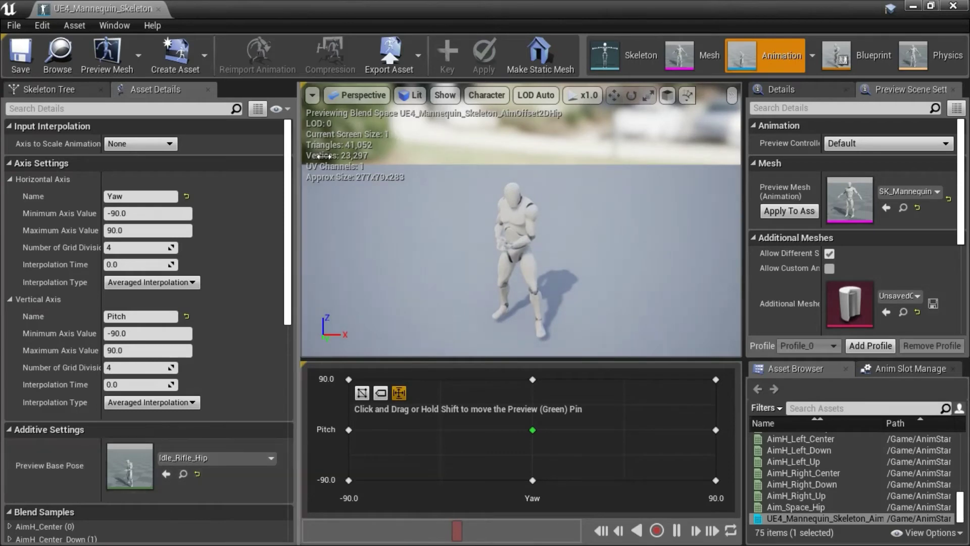
left_click(959, 8)
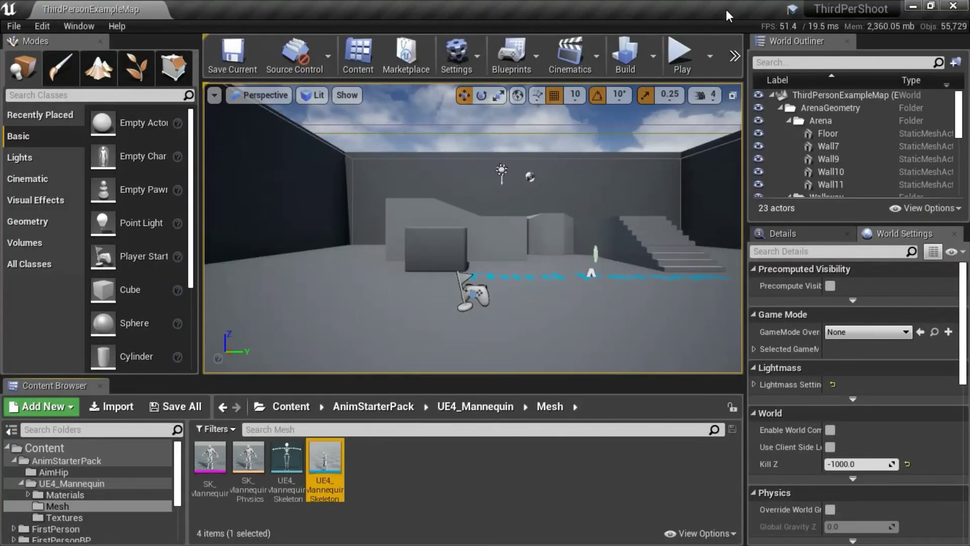
left_click(410, 404)
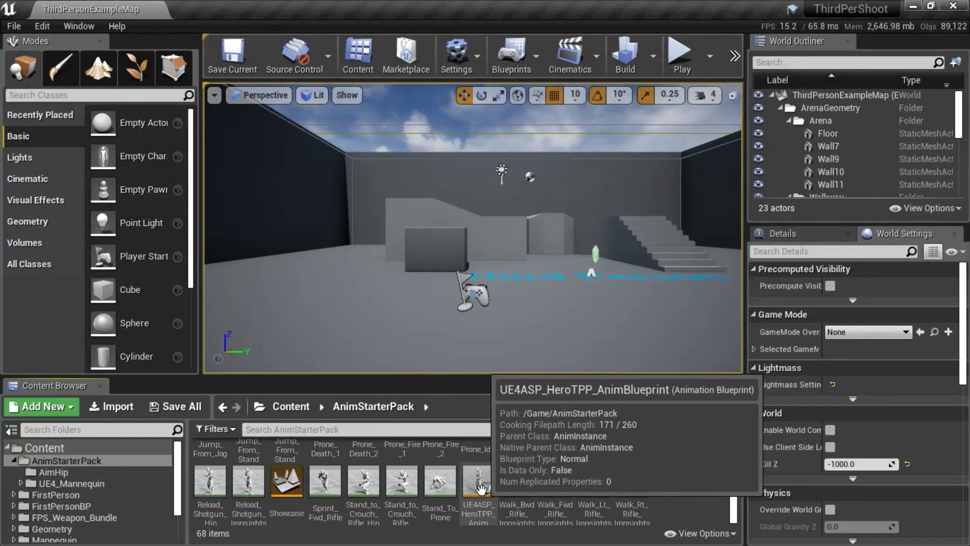
Open the HeroTPP anim blueprint's AnimGraph and drop in a UE4_Mannequin_Skeleton_AimOffset2DHip node.
left_click(481, 486)
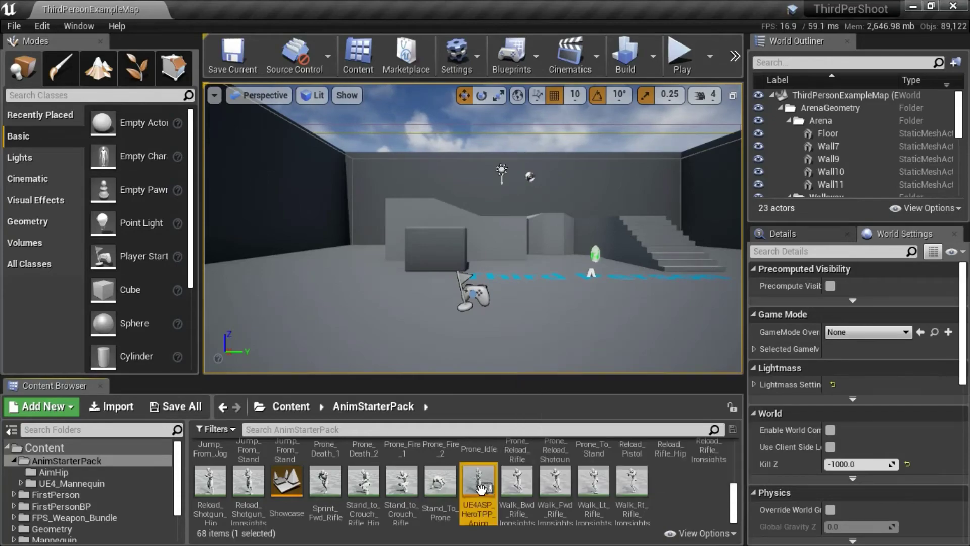
double_click(480, 486)
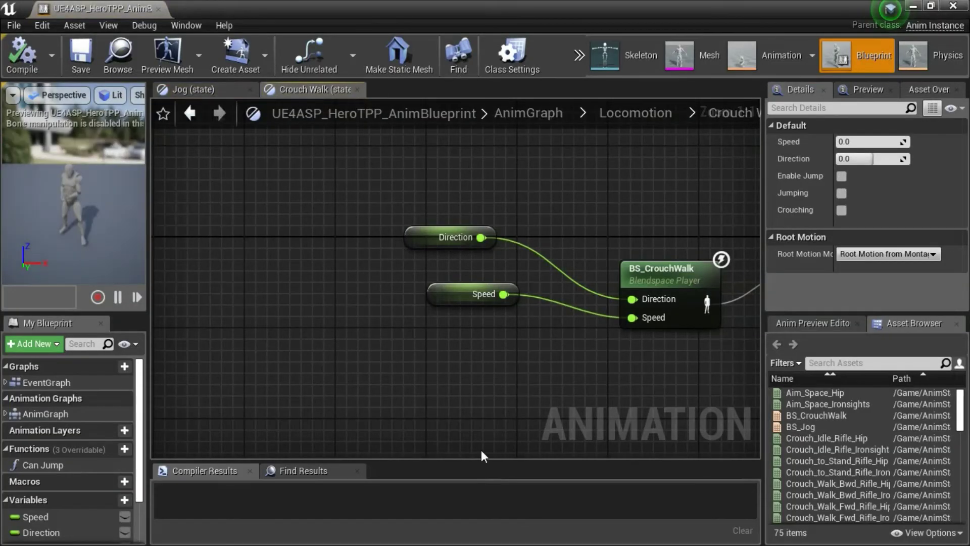
double_click(48, 413)
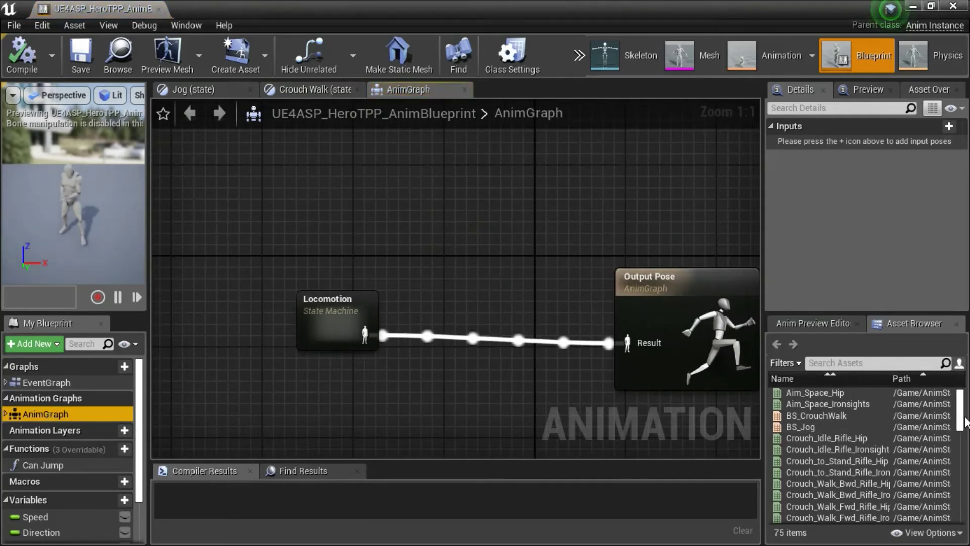
left_click_drag(965, 419, 964, 518)
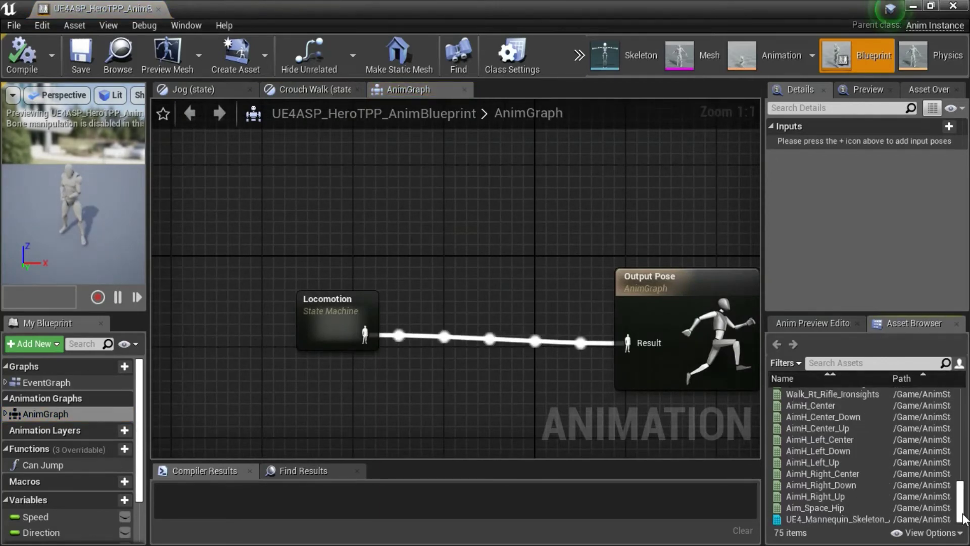
mouse_move(839, 521)
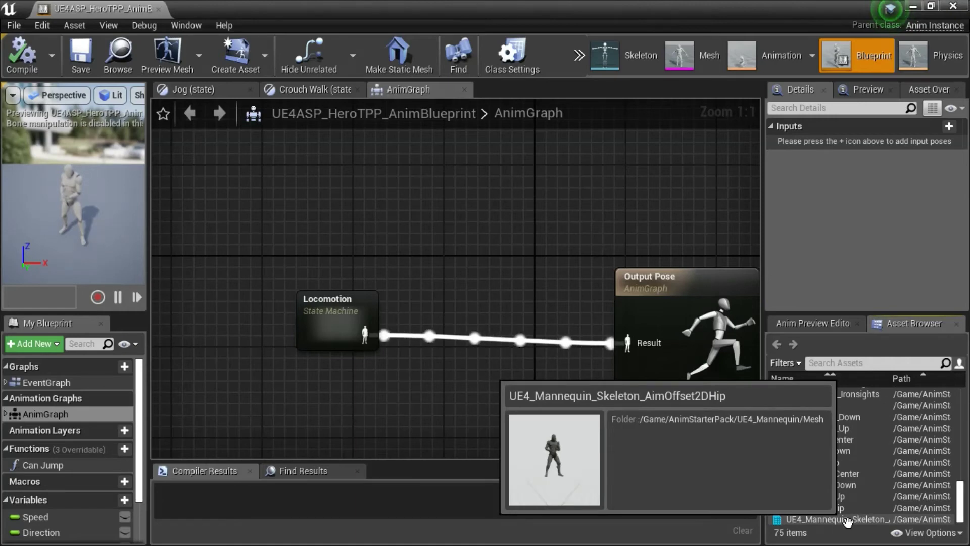
left_click_drag(848, 520, 407, 393)
right_click_drag(536, 378, 468, 277)
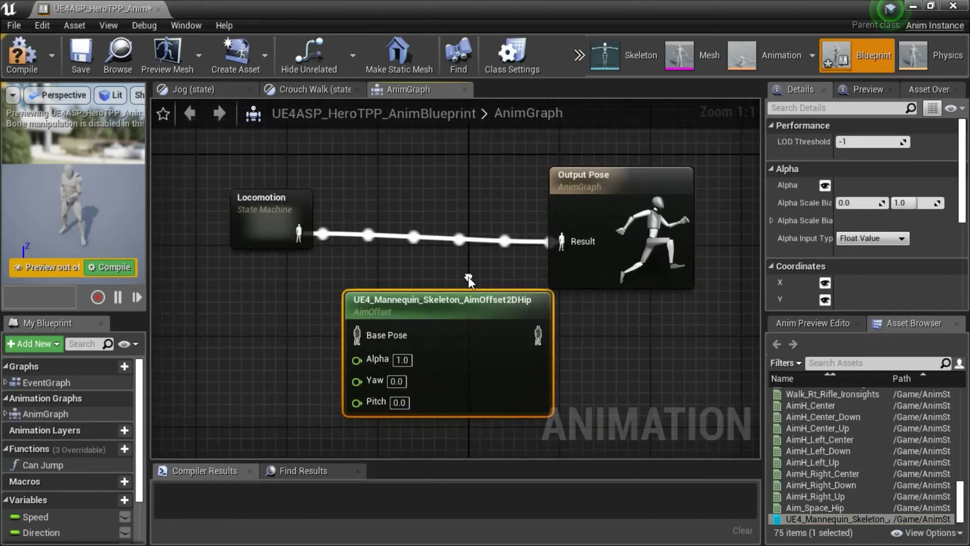
Promote the aim offset's Yaw input to a float variable named AimYaw.
right_click(377, 379)
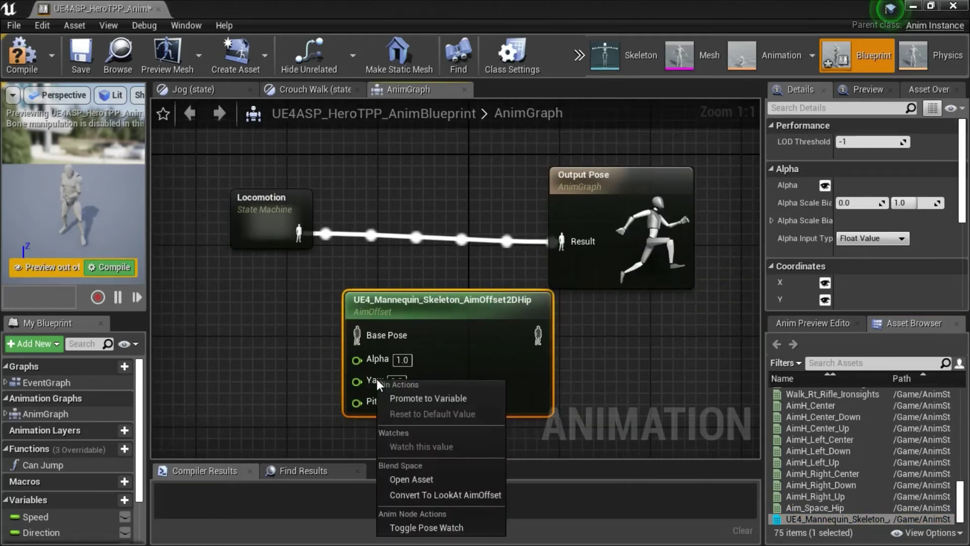
key("Escape")
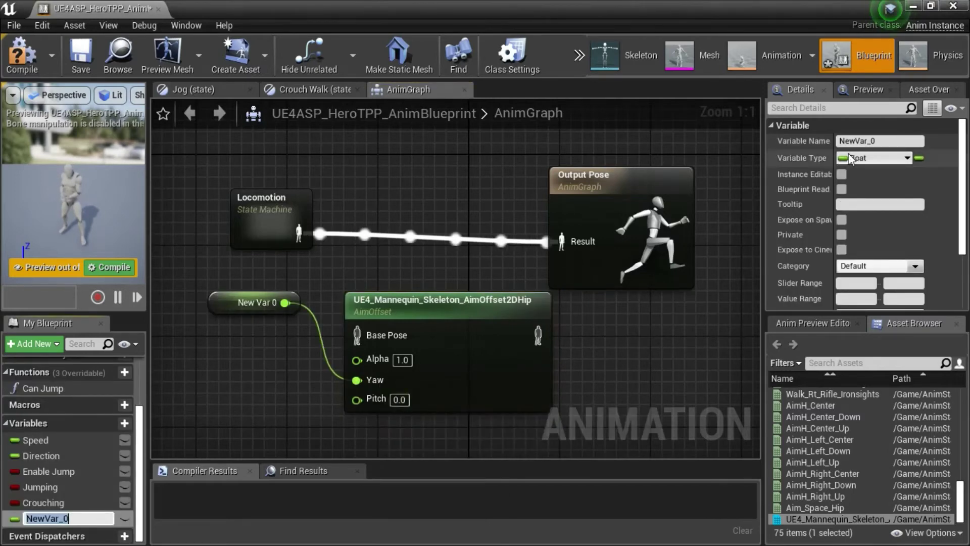
left_click(879, 141)
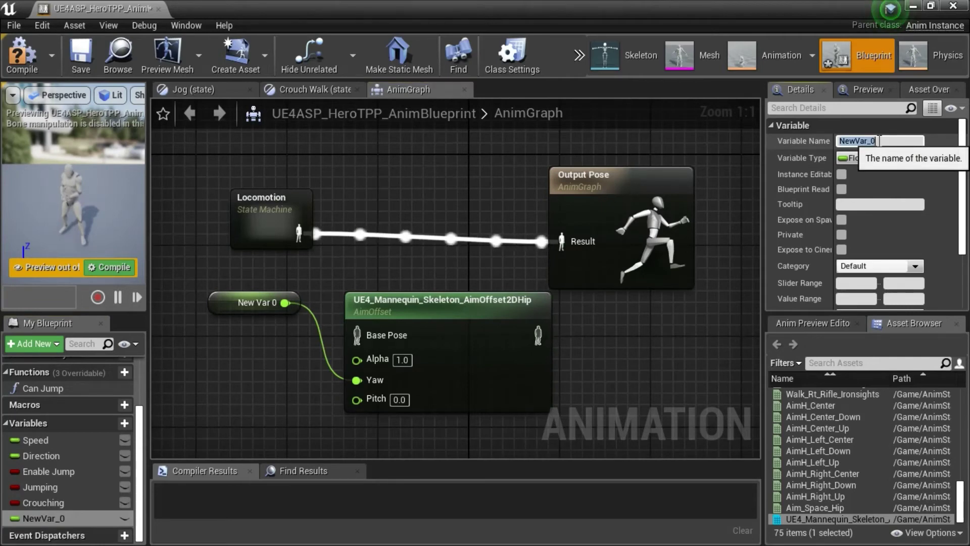
type("Aim")
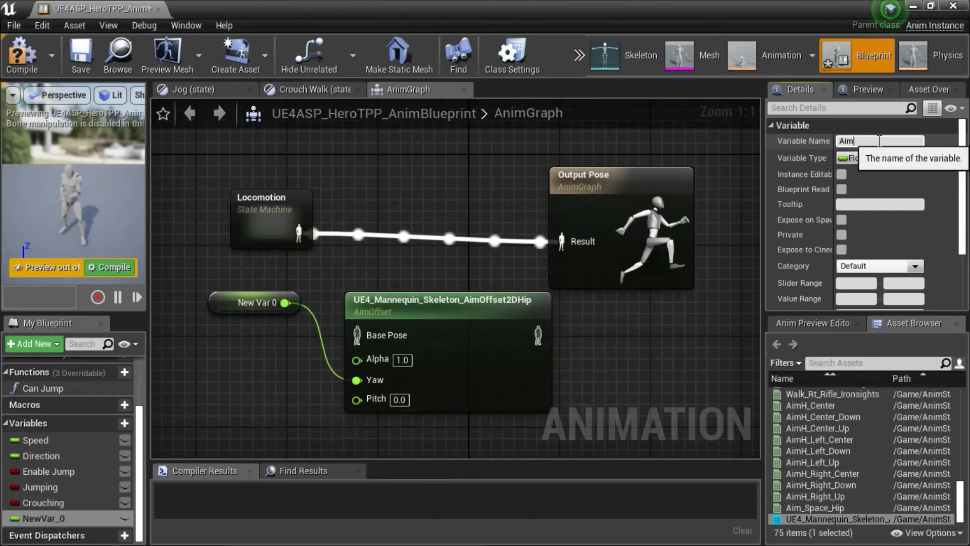
type("Y")
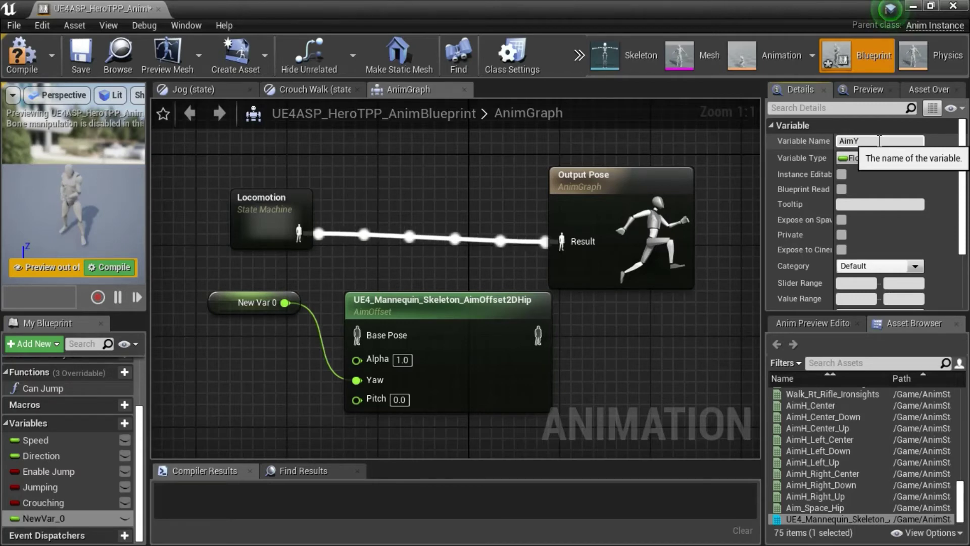
type("aw")
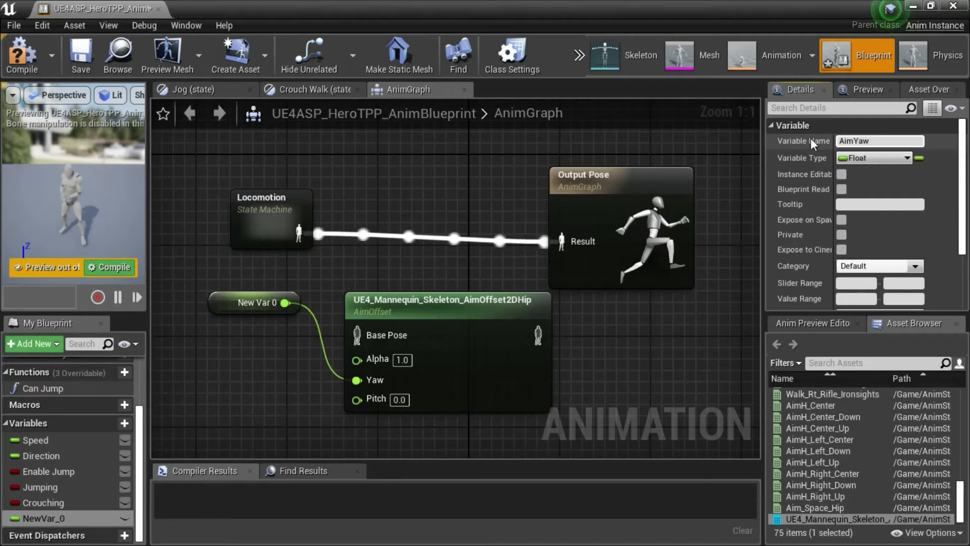
key("Return")
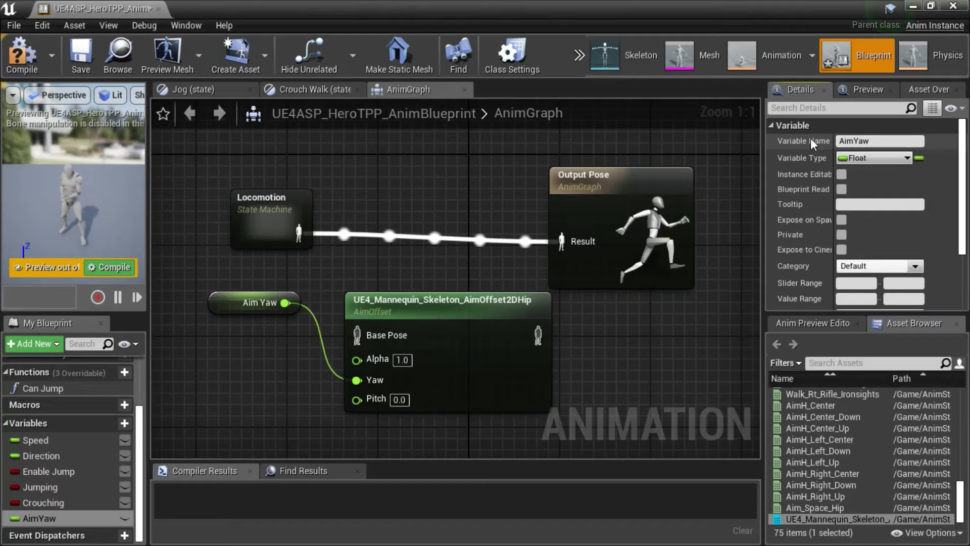
Promote the Pitch input to a variable named AimPitch, placed below AimYaw.
right_click(379, 402)
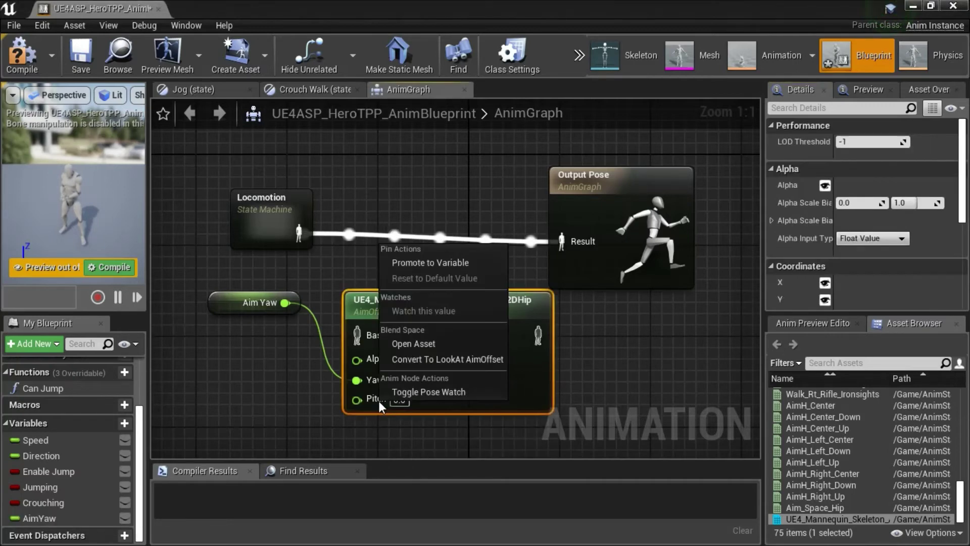
left_click(438, 262)
left_click_drag(354, 311, 273, 379)
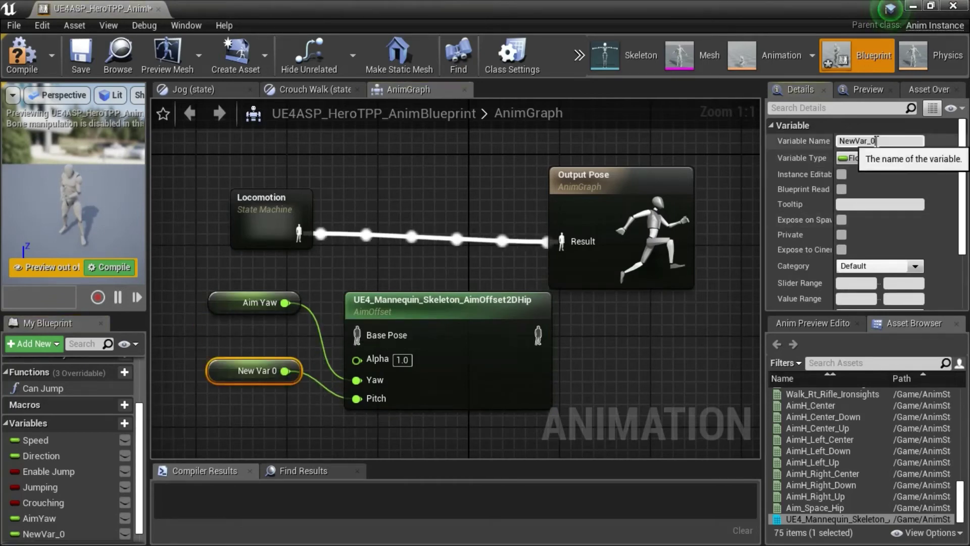
left_click(877, 141)
type("A")
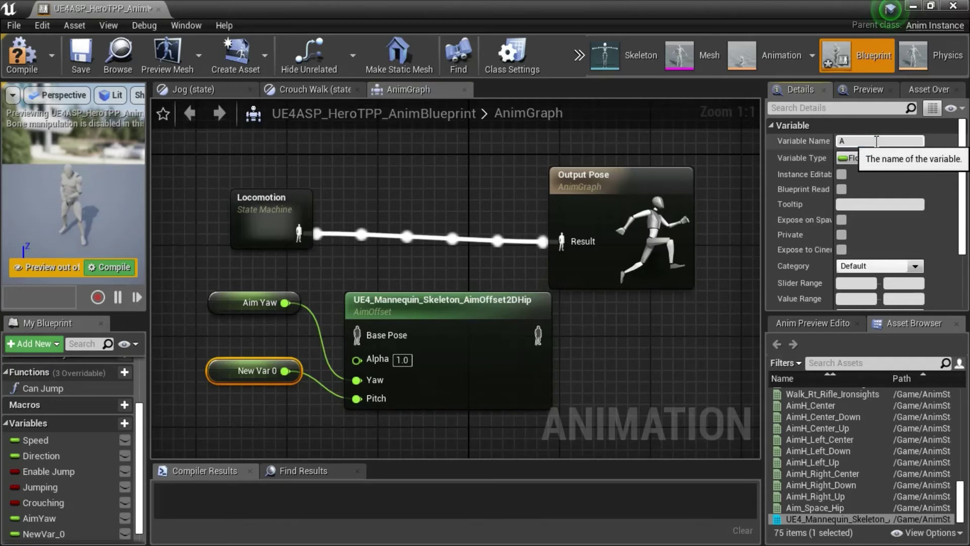
type("imPi")
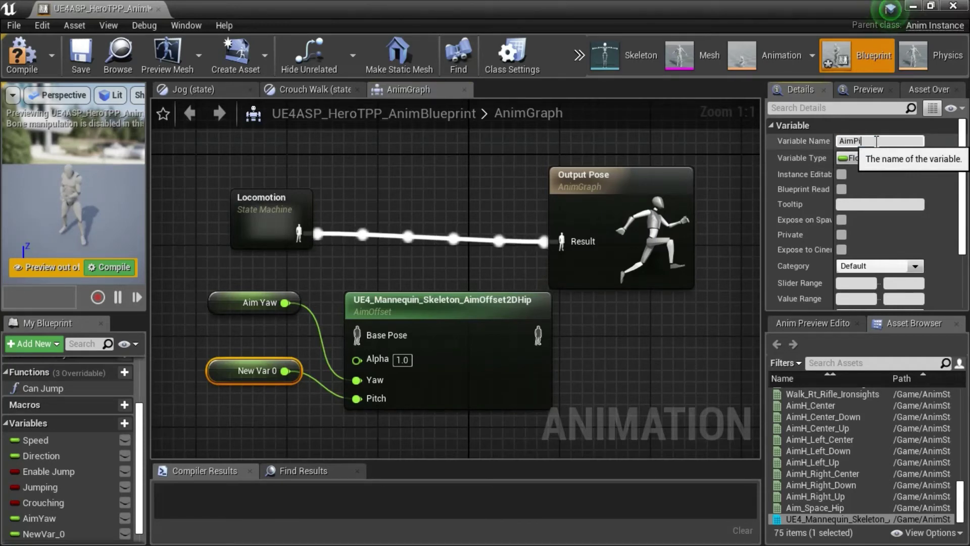
type("tch")
key("Return")
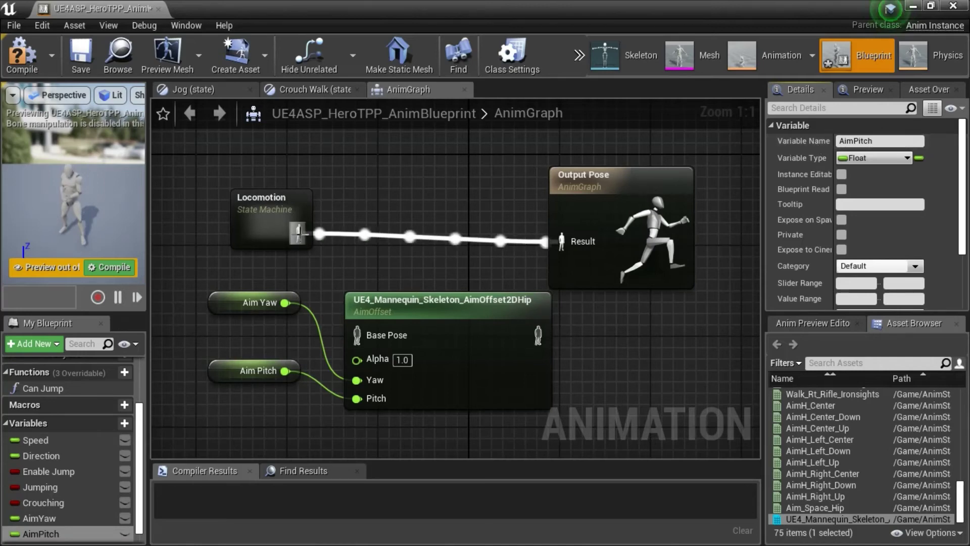
Wire Locomotion into the AimOffset Base Pose and the AimOffset into Output Pose, then compile, save and close.
left_click_drag(299, 233, 356, 335)
left_click_drag(538, 335, 562, 243)
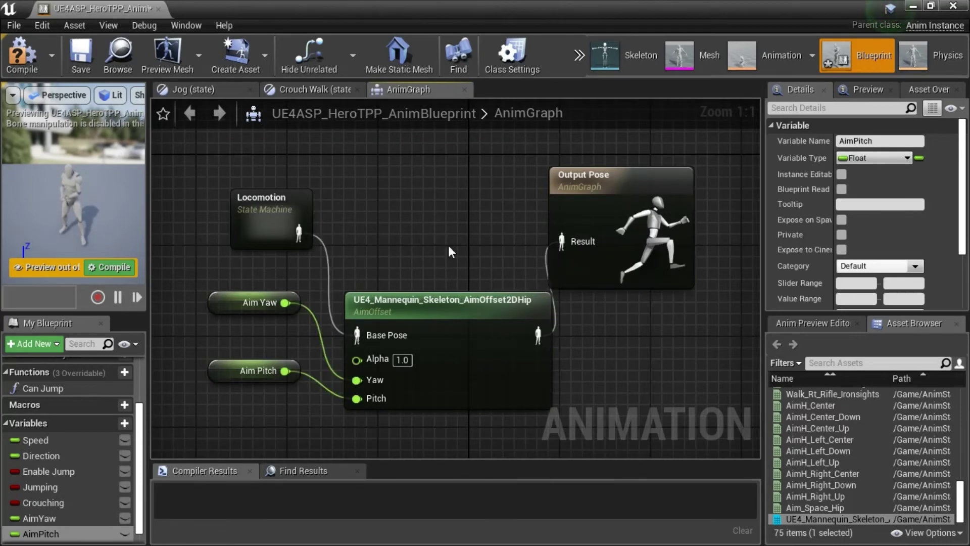
left_click(18, 67)
left_click(81, 62)
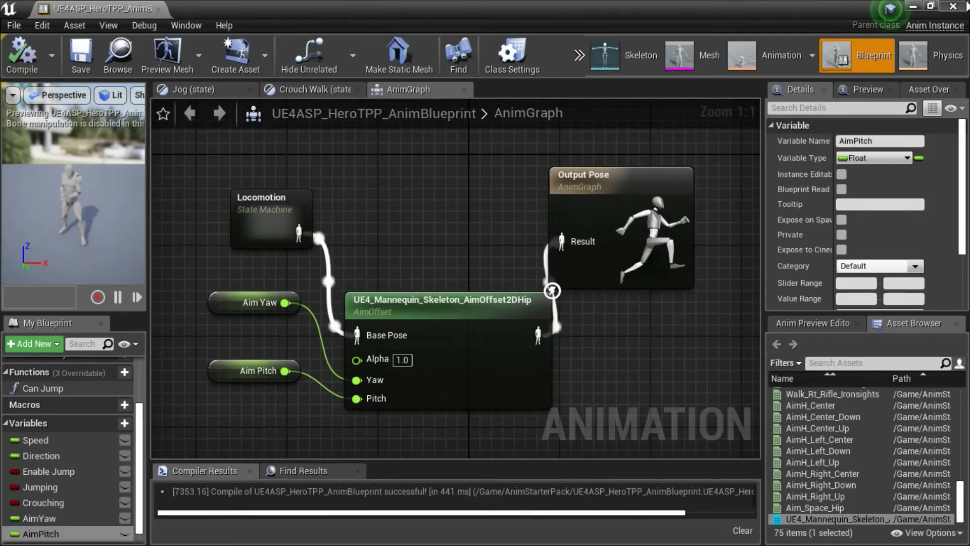
left_click(954, 6)
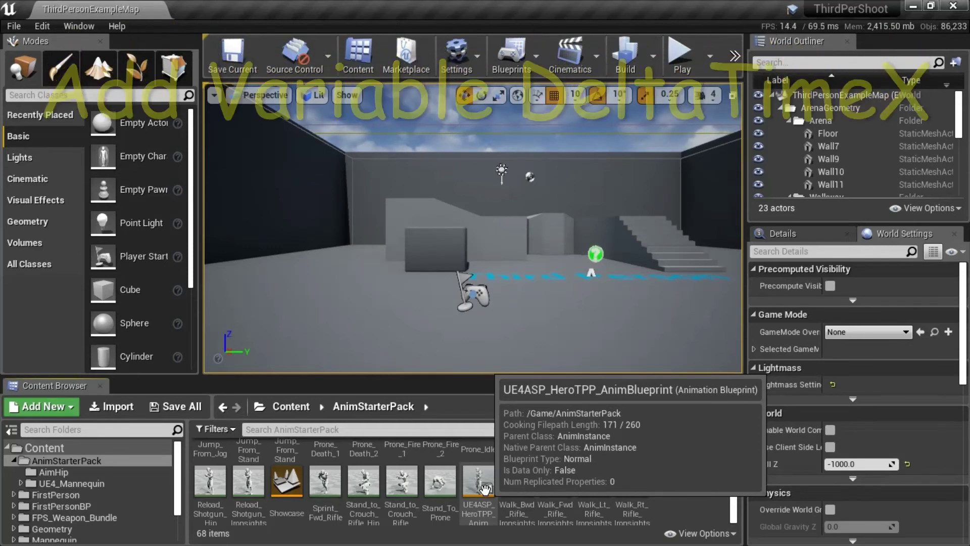
Open the HeroTPP AnimBlueprint's Event Graph and bring the Update Animation event into view.
double_click(485, 490)
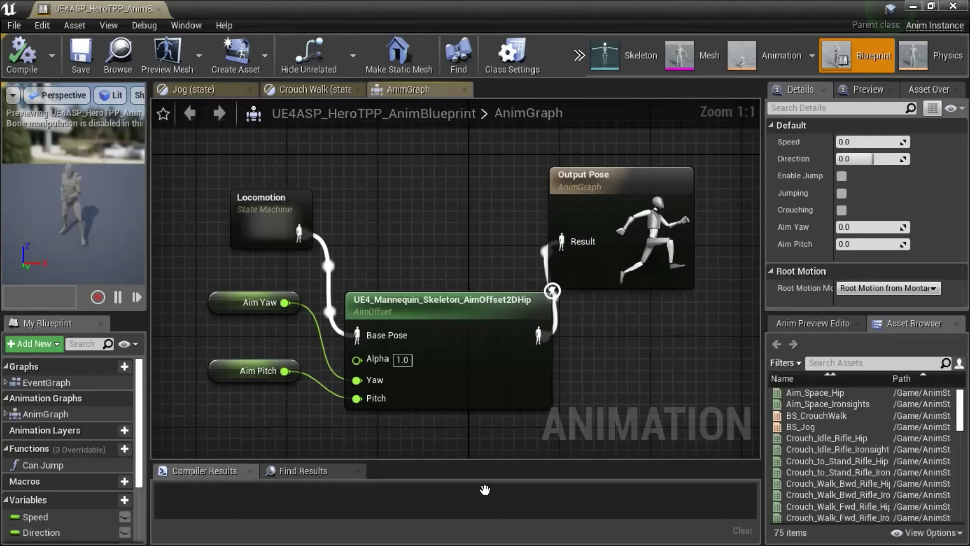
double_click(61, 382)
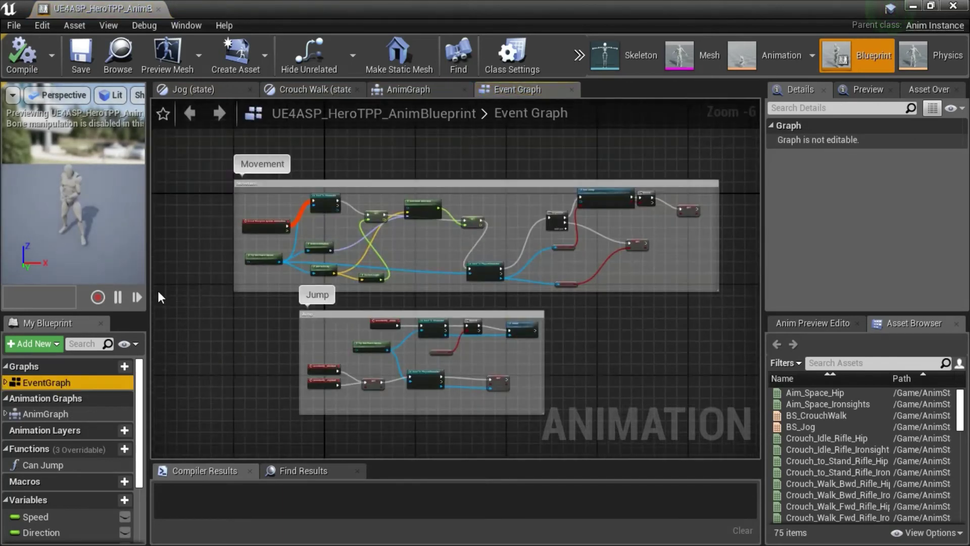
scroll(220, 189, "up", 6)
right_click_drag(232, 271, 184, 256)
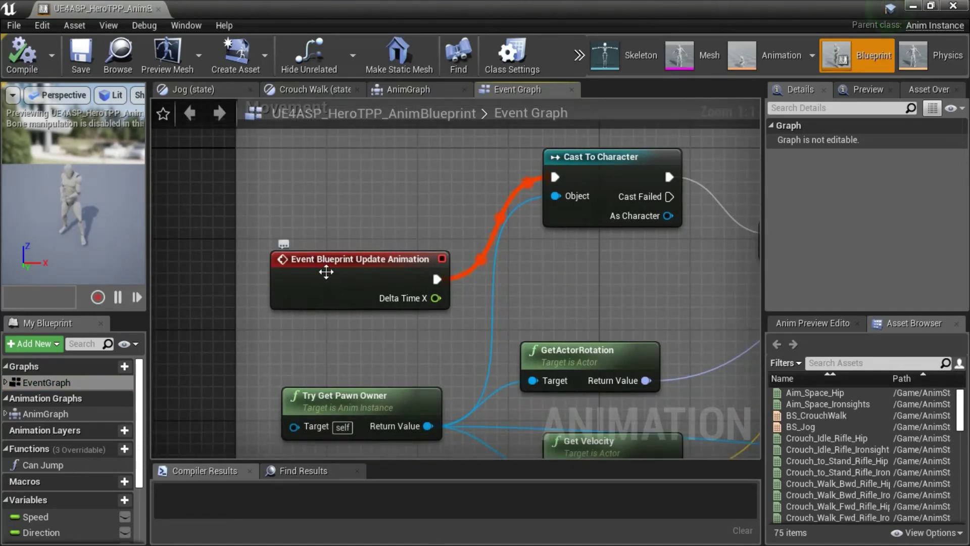
Promote the Delta Time X pin to a new variable named DeltaTimeX.
mouse_move(427, 298)
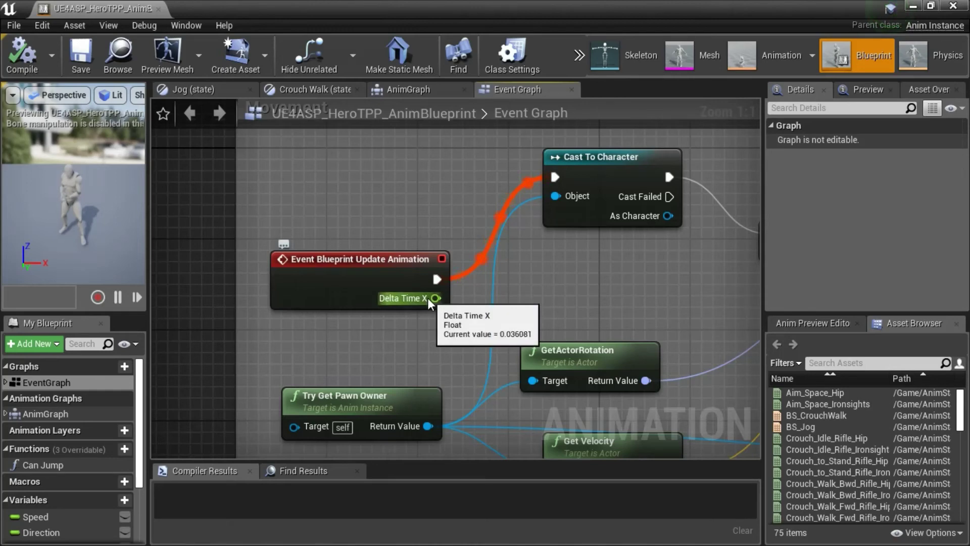
right_click(435, 298)
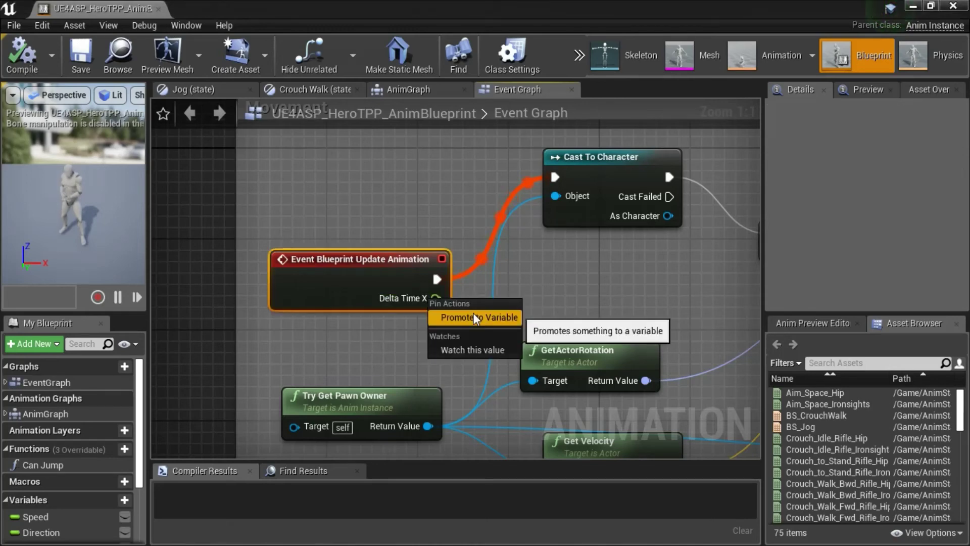
left_click(473, 313)
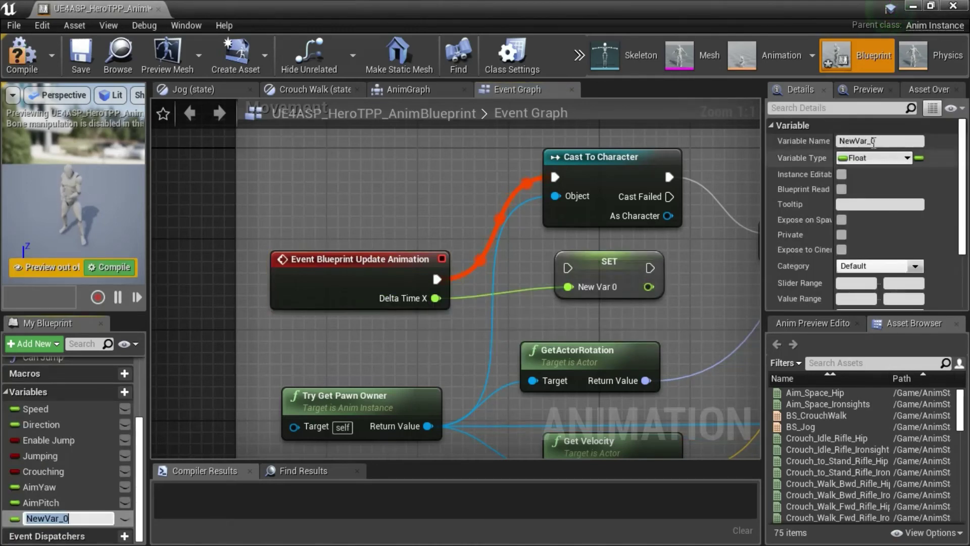
left_click(880, 142)
double_click(884, 142)
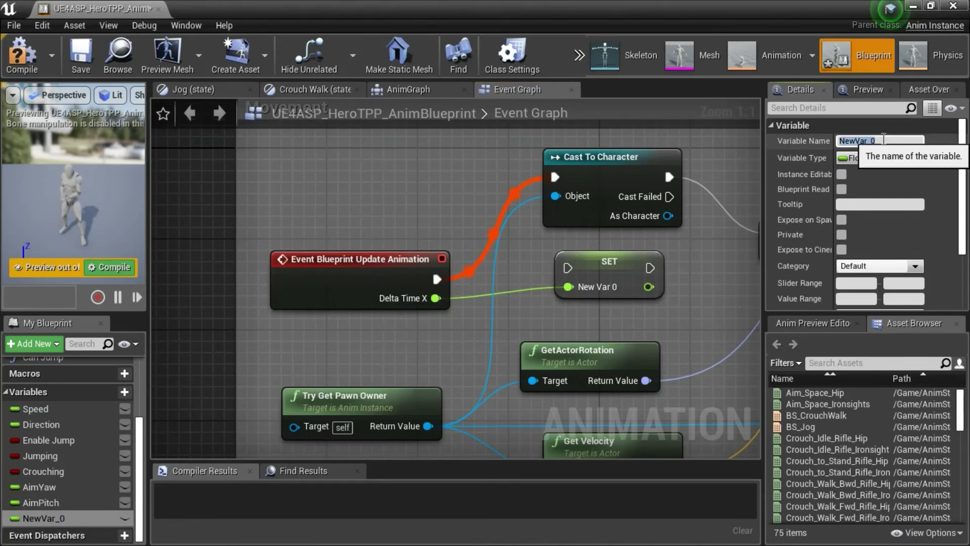
type("DeltaTimeX")
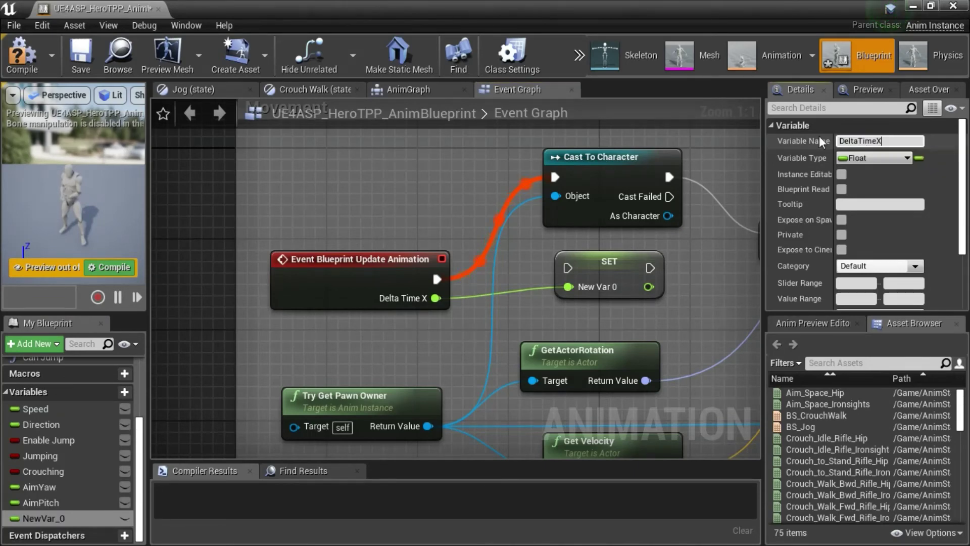
key("Return")
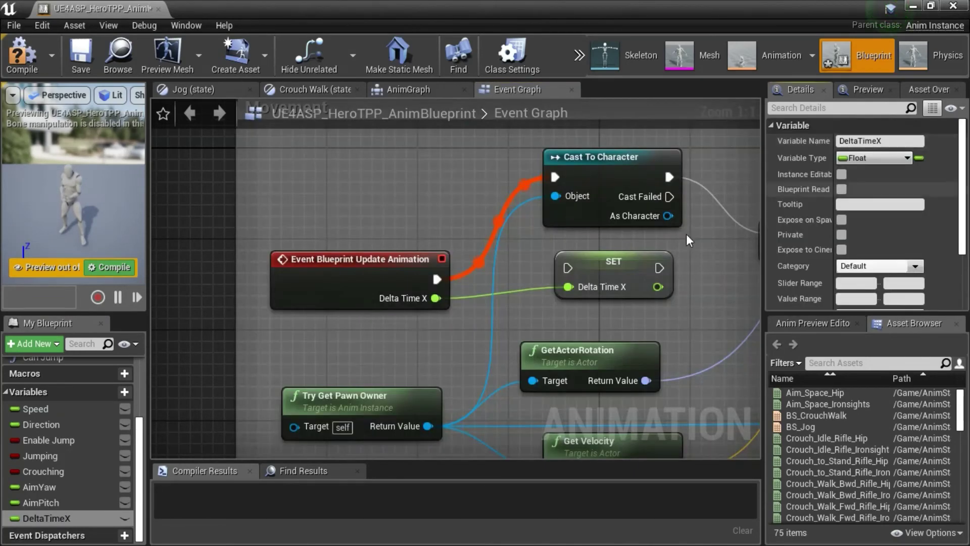
Wire Update Animation into the DeltaTimeX SET node, then into Cast To Character, and compile.
left_click_drag(437, 279, 568, 268)
left_click_drag(659, 268, 556, 177)
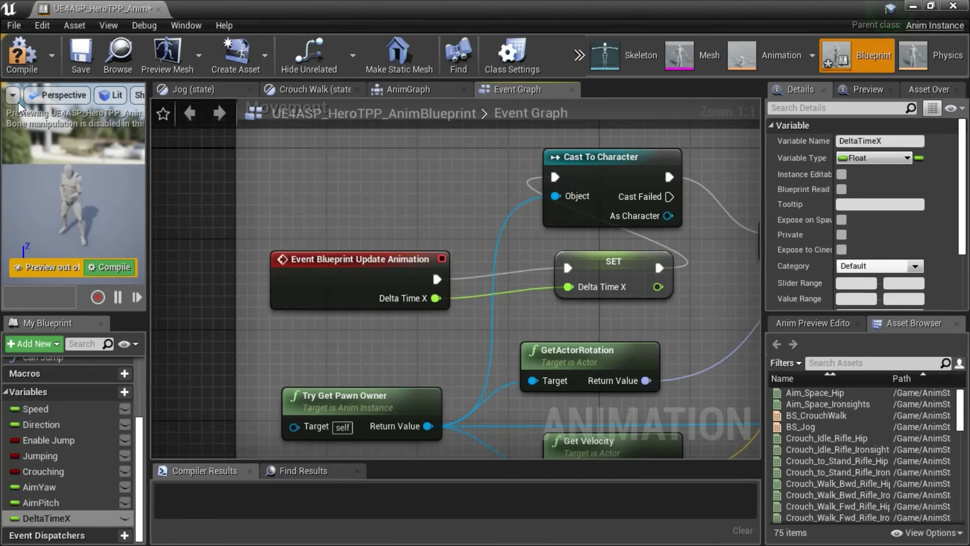
left_click(22, 68)
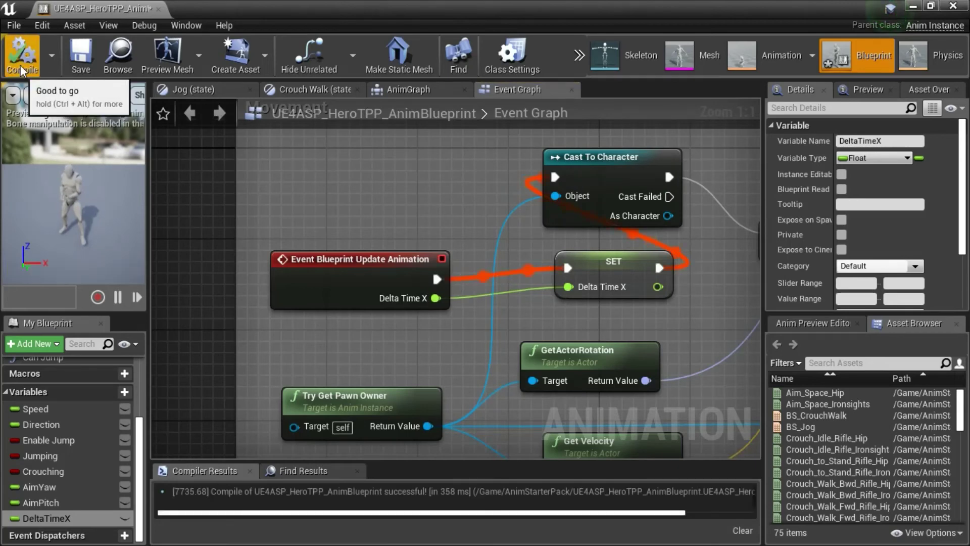
Save the HeroTPP AnimBlueprint and close its editor.
left_click(80, 56)
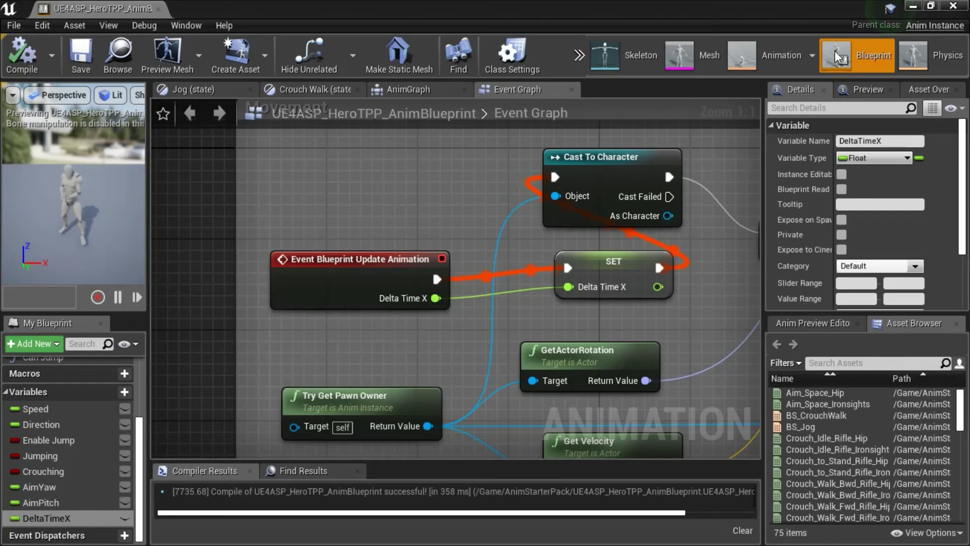
left_click(955, 6)
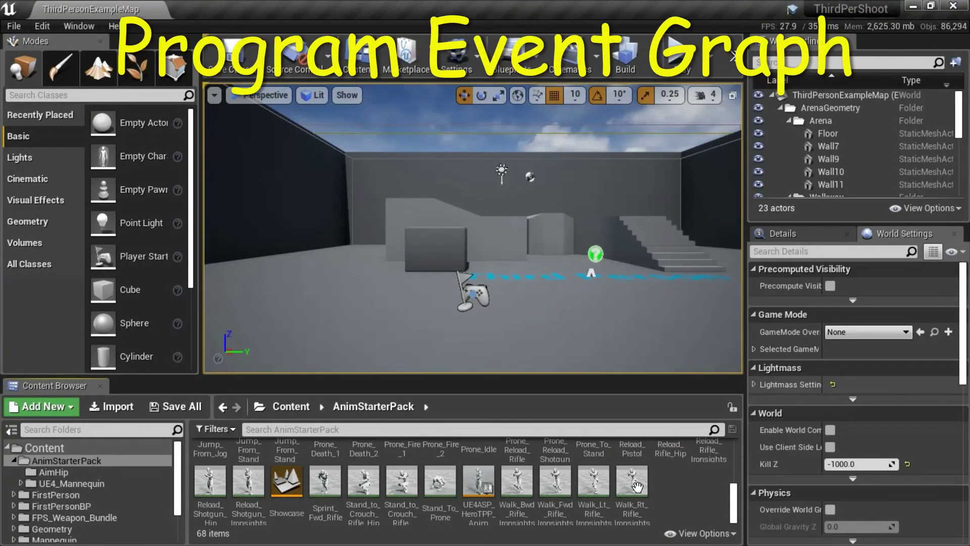
Reopen UE4ASP_HeroTPP_AnimBlueprint from the Content Browser.
double_click(477, 480)
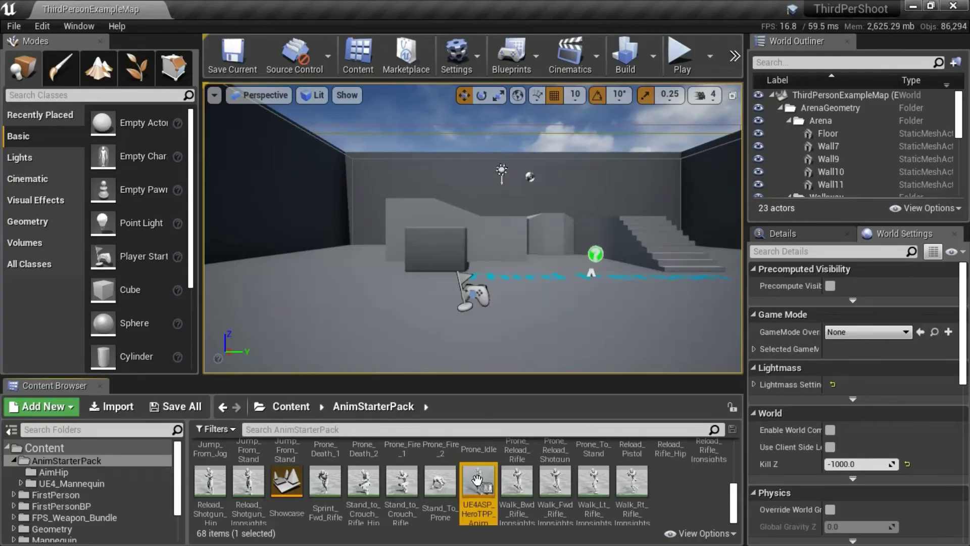
scroll(412, 320, "down", 5)
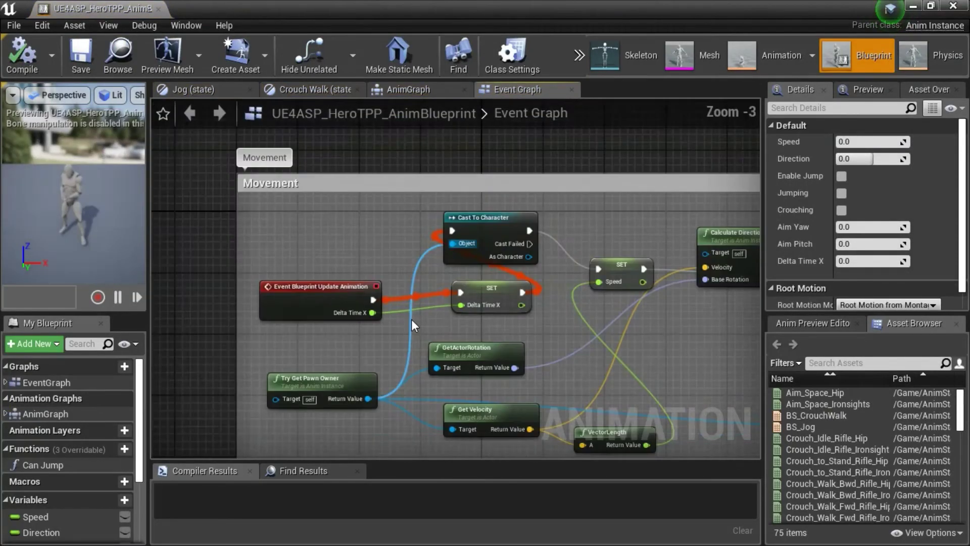
right_click_drag(489, 334, 246, 292)
scroll(552, 357, "down", 2)
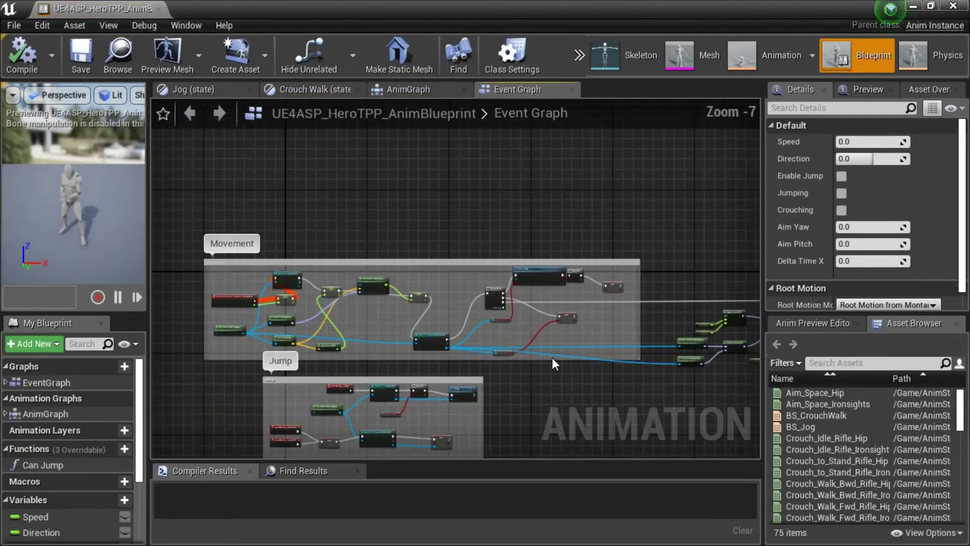
right_click_drag(638, 414, 373, 393)
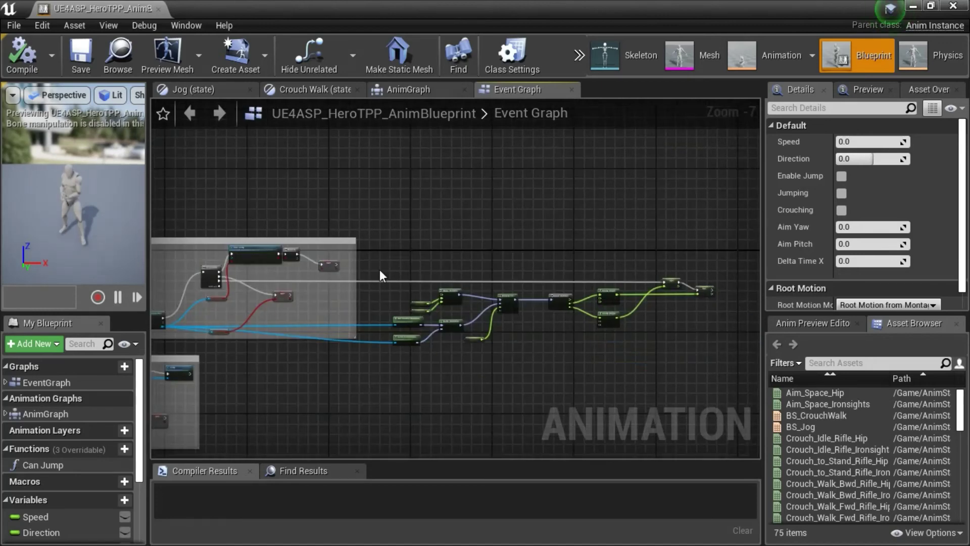
left_click_drag(397, 341, 732, 373)
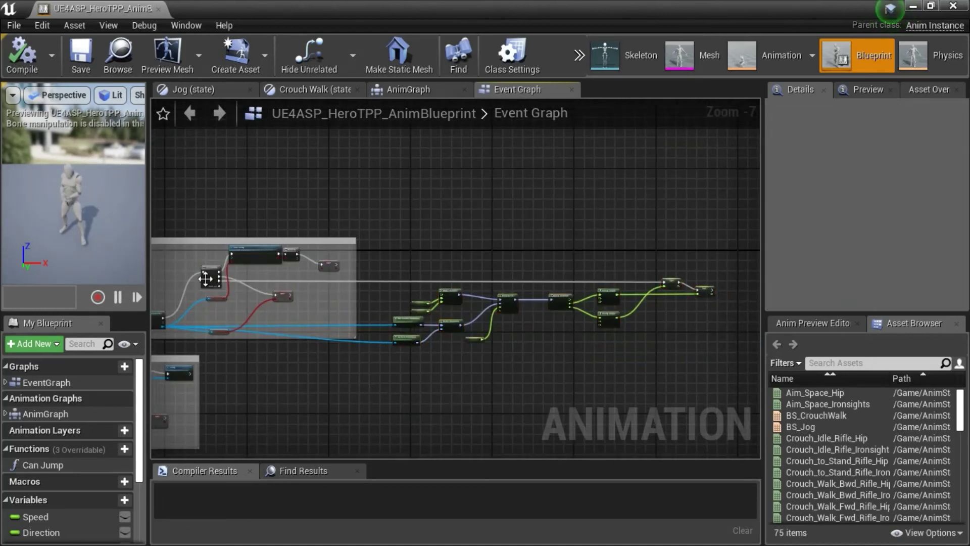
scroll(205, 279, "up", 3)
scroll(205, 279, "up", 4)
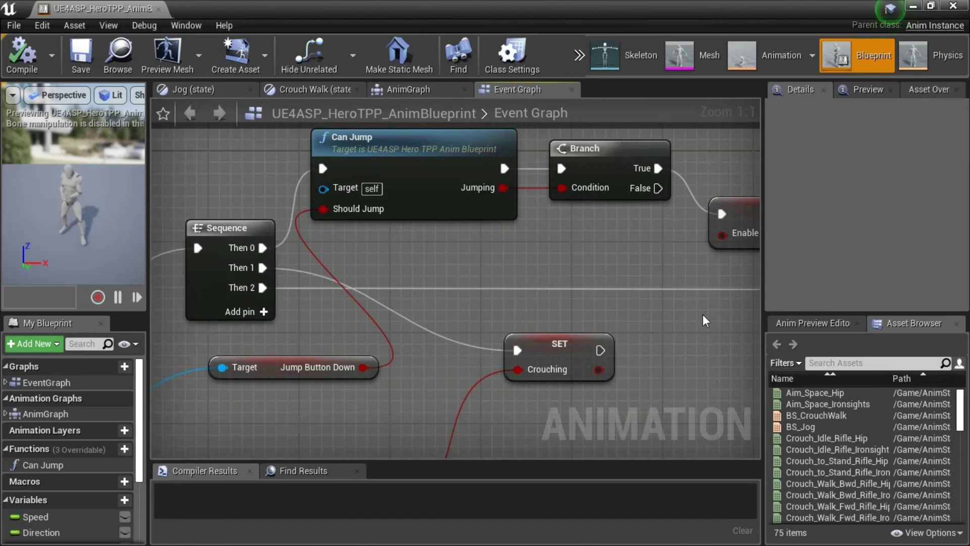
right_click_drag(703, 314, 413, 311)
right_click_drag(682, 313, 336, 313)
right_click_drag(641, 295, 515, 296)
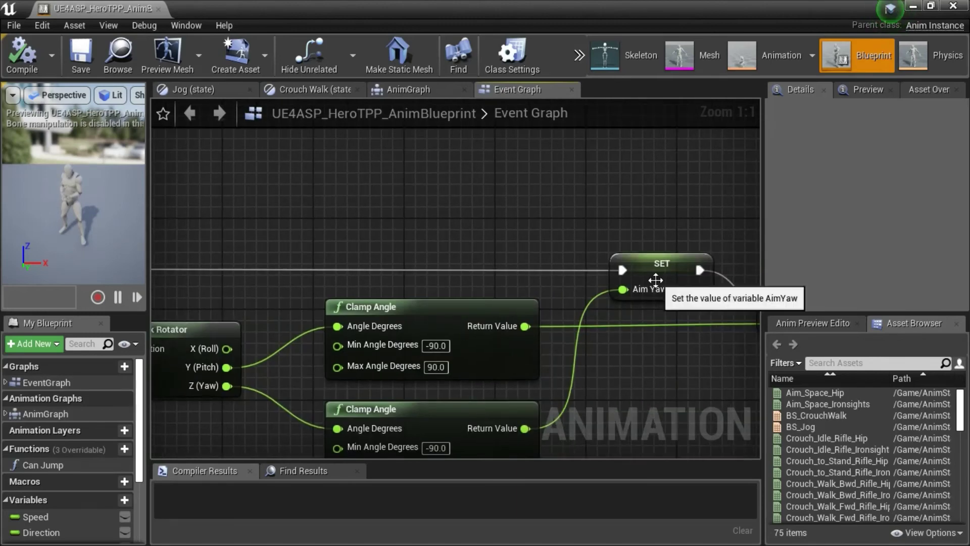
scroll(375, 371, "down", 5)
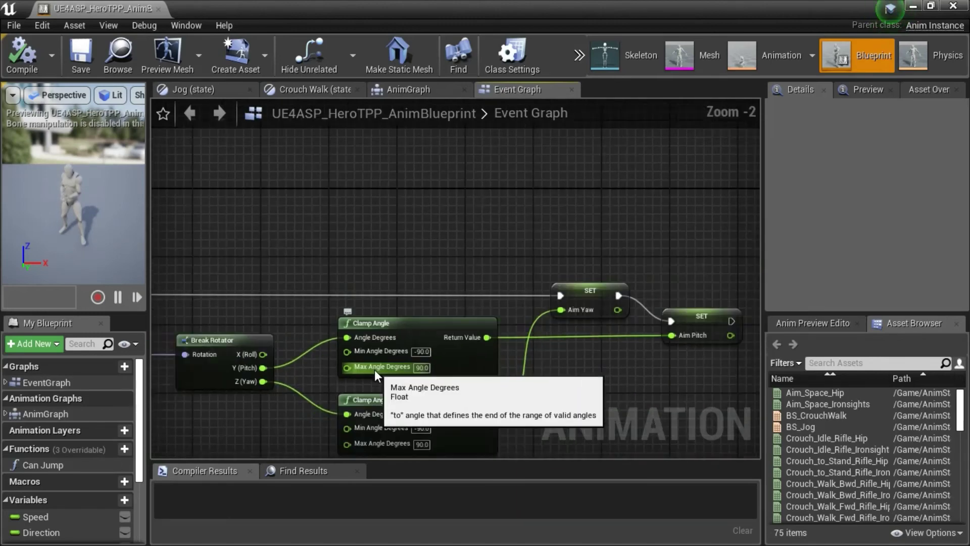
right_click_drag(301, 416, 667, 363)
scroll(452, 411, "up", 3)
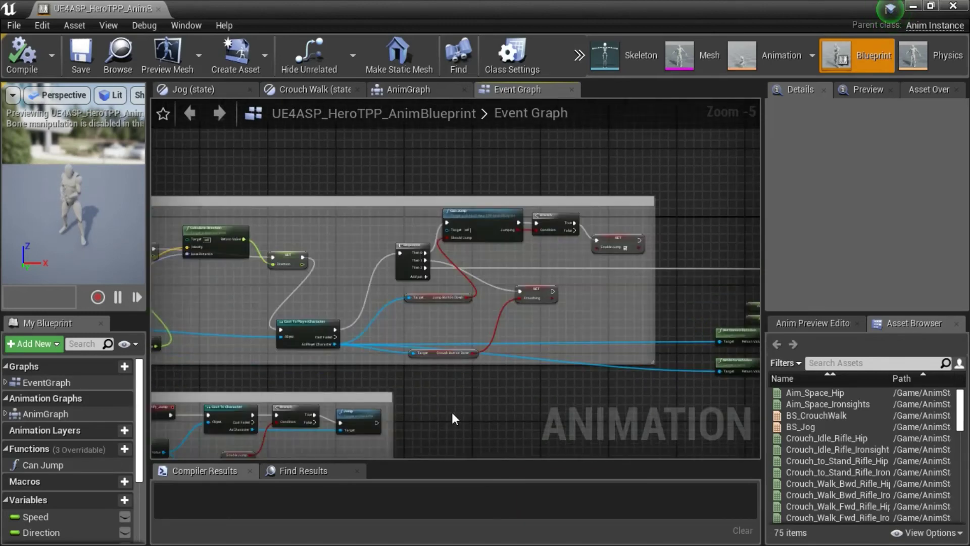
scroll(341, 374, "up", 2)
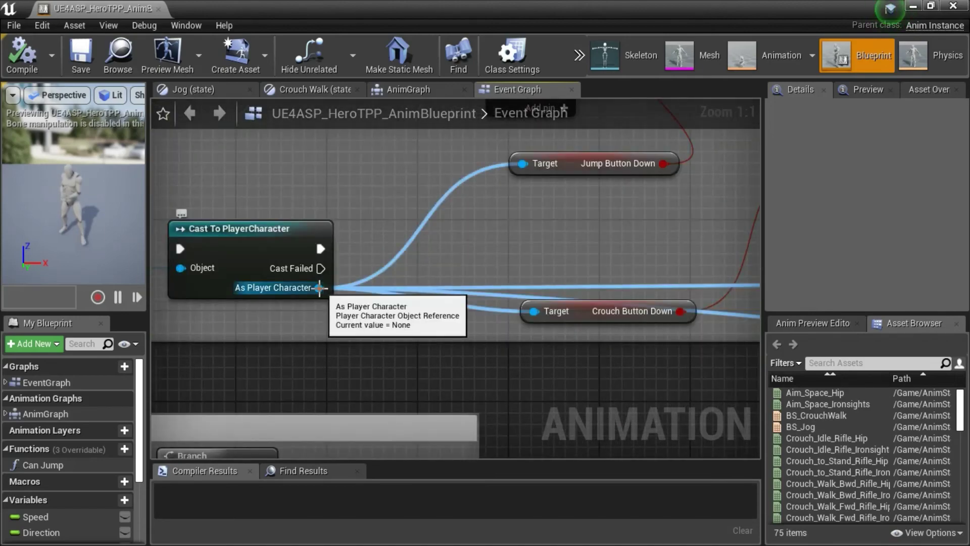
right_click_drag(689, 405, 591, 404)
right_click_drag(880, 384, 520, 390)
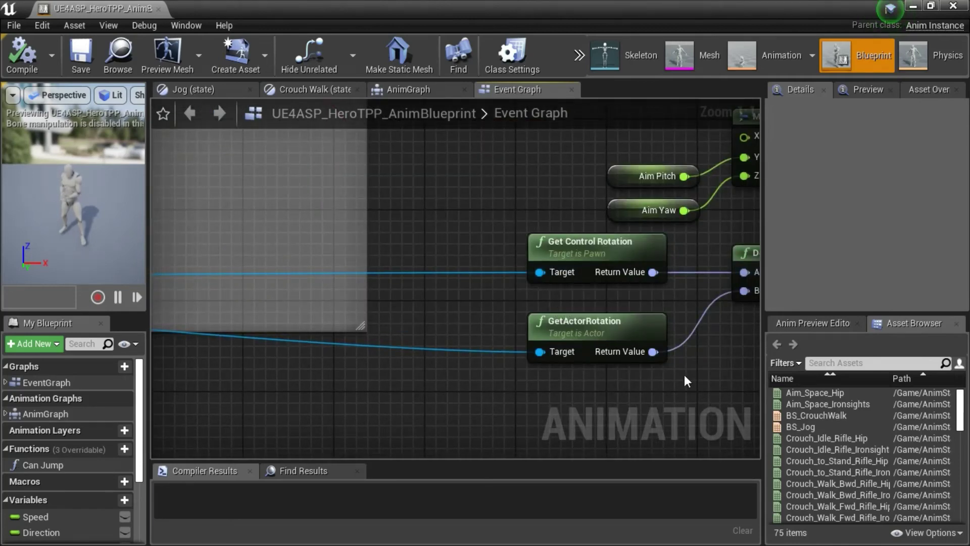
right_click_drag(685, 376, 360, 413)
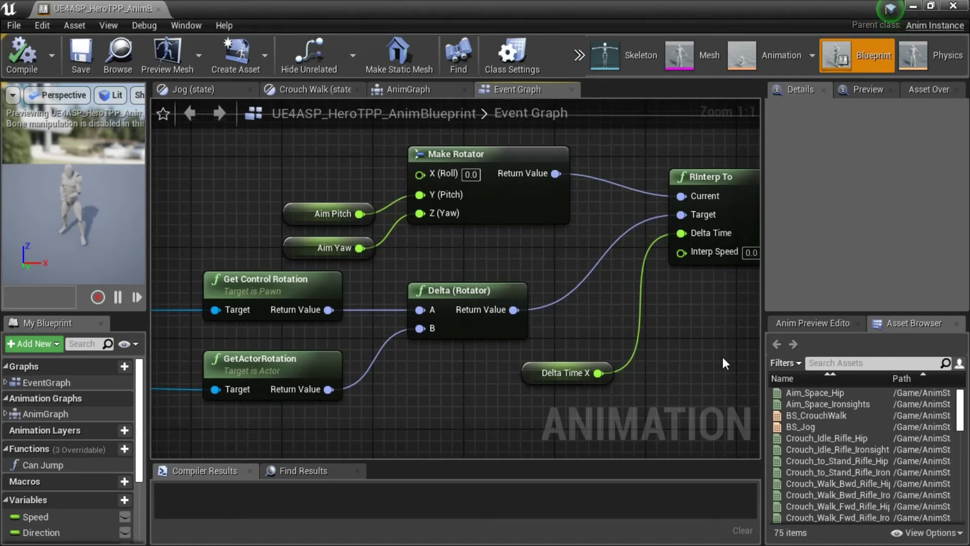
right_click_drag(722, 357, 523, 361)
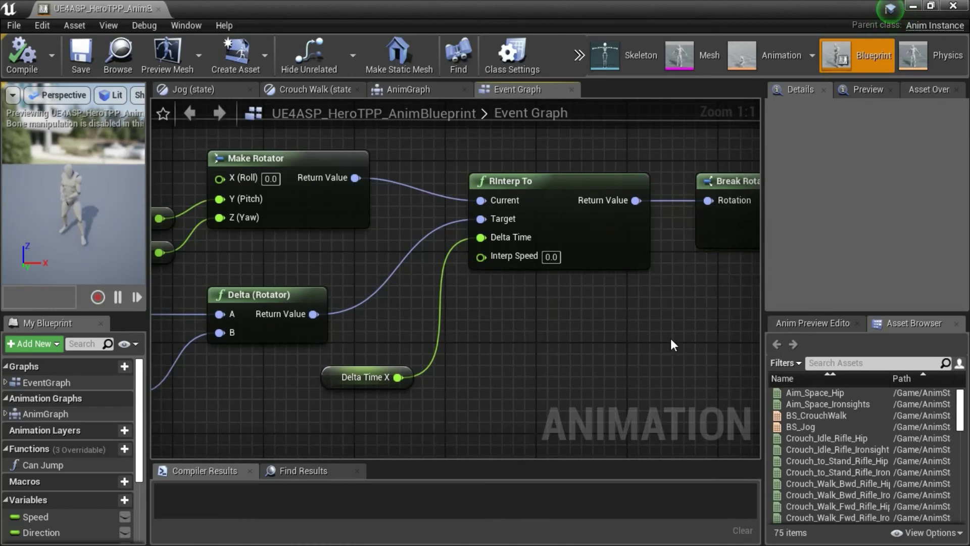
right_click_drag(672, 338, 418, 344)
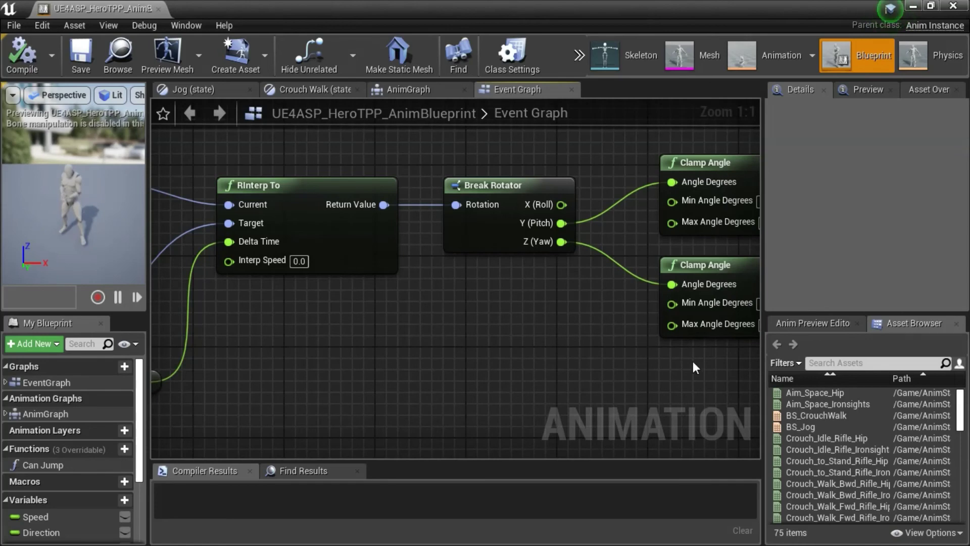
right_click_drag(693, 361, 455, 368)
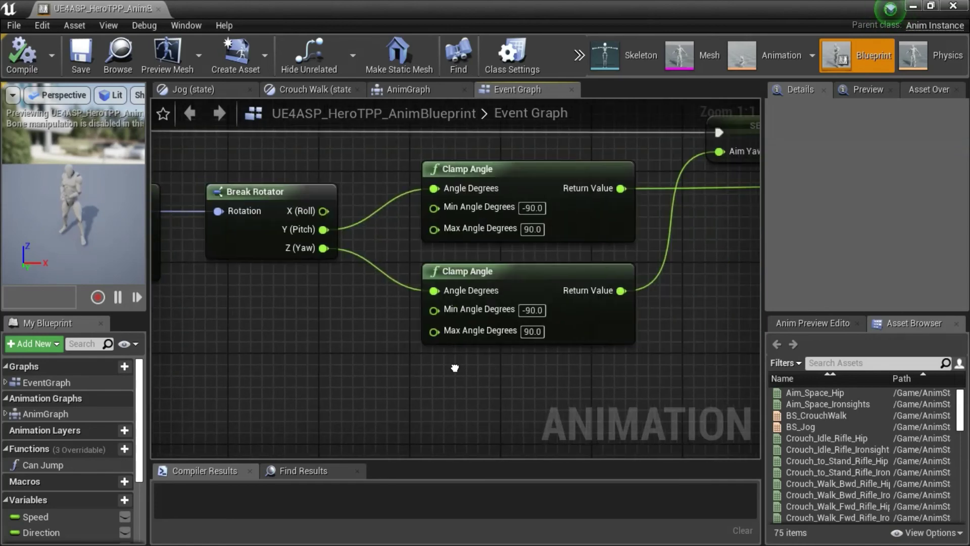
right_click_drag(685, 338, 643, 377)
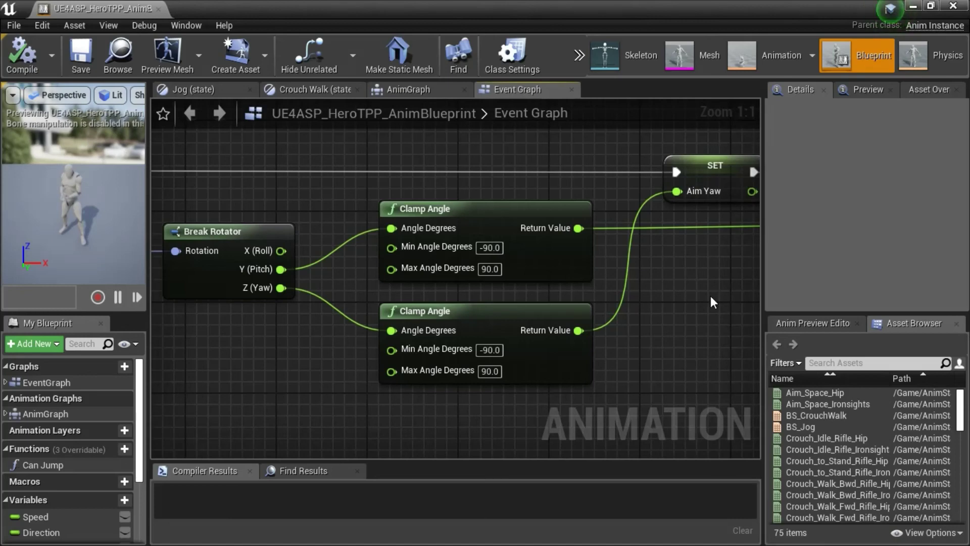
left_click(506, 251)
left_click(489, 269)
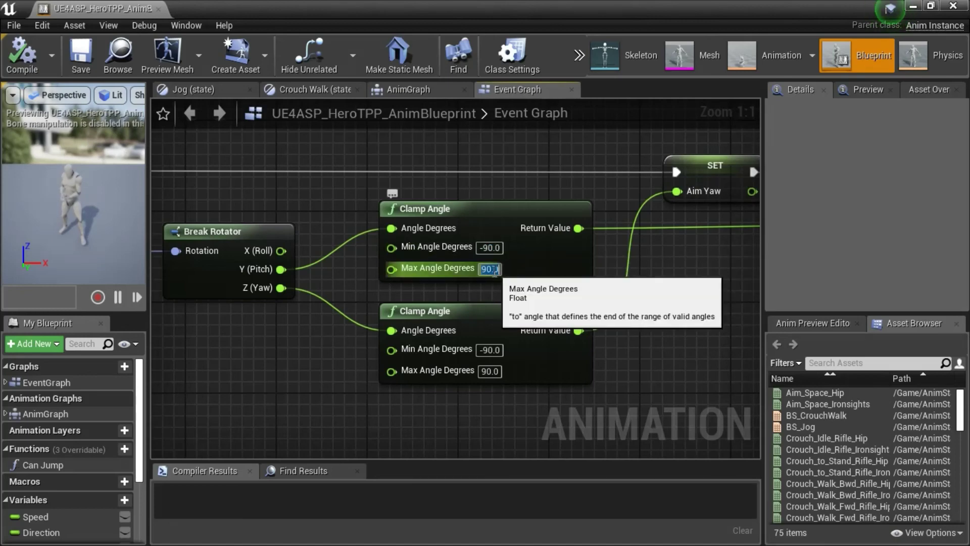
left_click(490, 350)
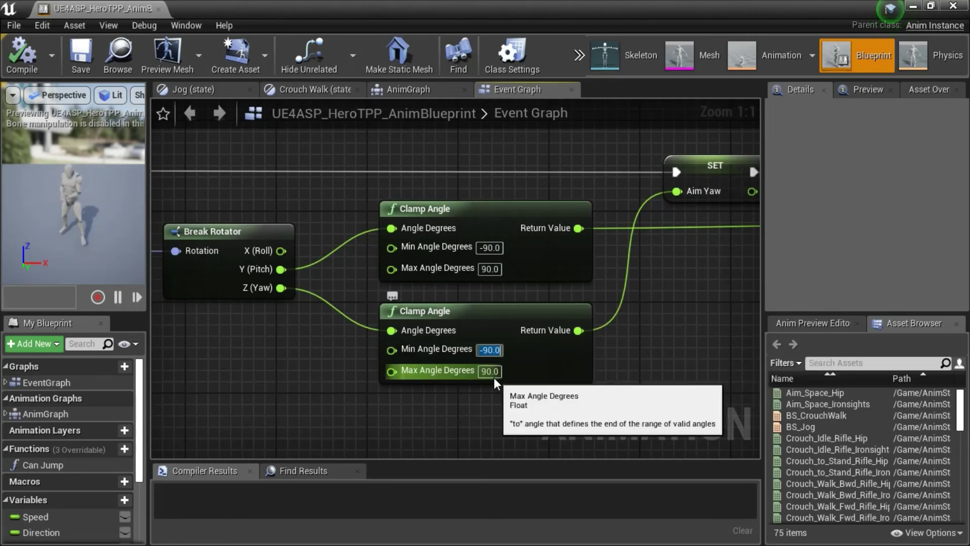
left_click(490, 372)
right_click_drag(699, 293, 535, 299)
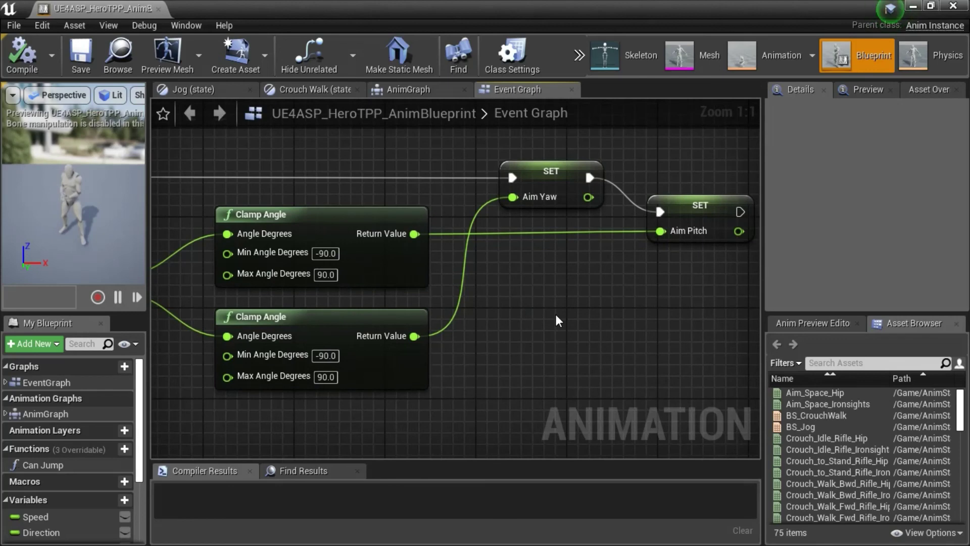
scroll(556, 315, "down", 2)
scroll(556, 314, "down", 3)
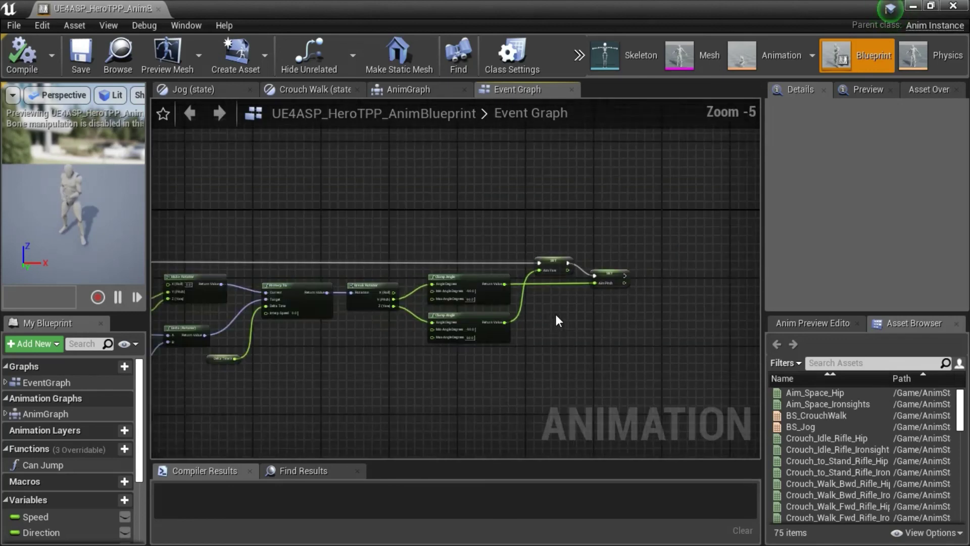
Compile and save the HeroTPP AnimBlueprint with its aim chain, then close its editor.
scroll(501, 380, "down", 1)
right_click_drag(466, 402, 622, 351)
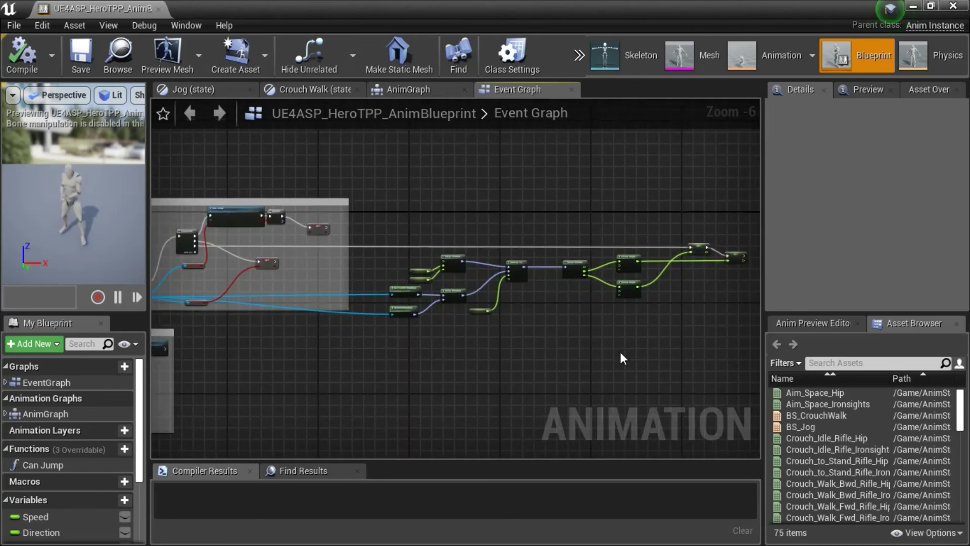
scroll(520, 370, "down", 4)
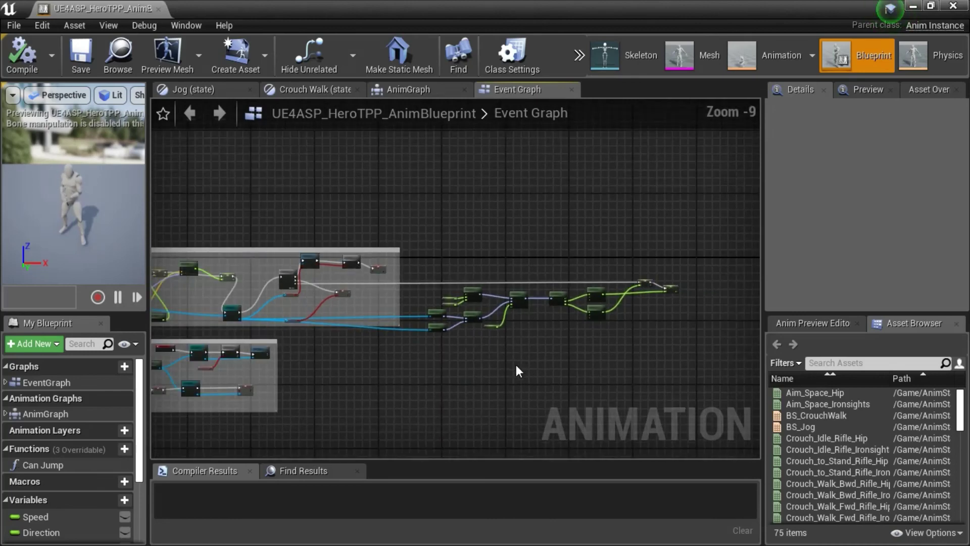
right_click_drag(469, 387, 553, 344)
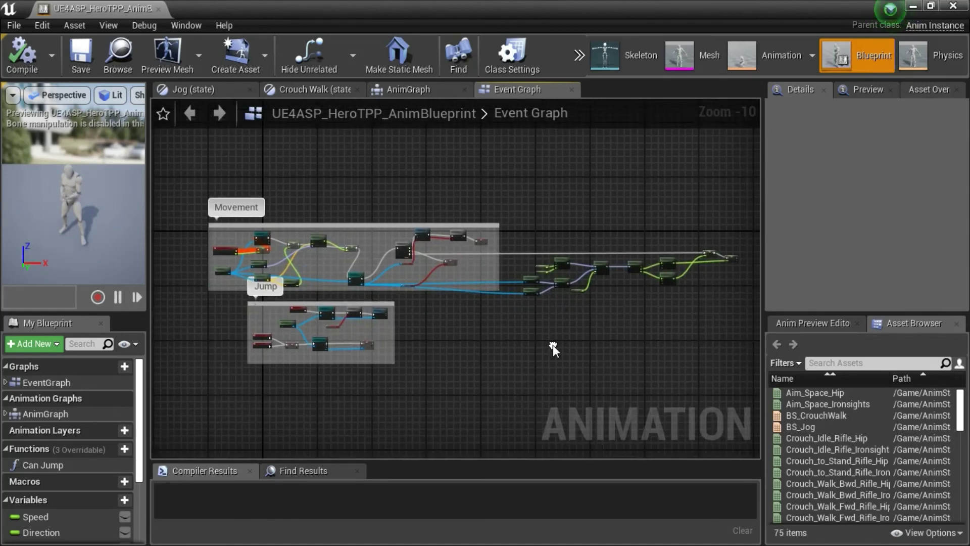
left_click(21, 53)
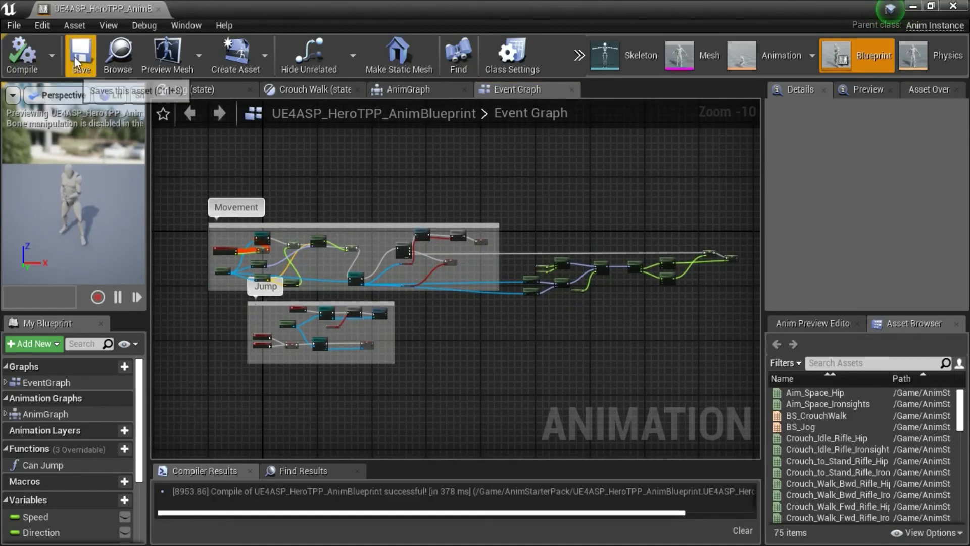
left_click(76, 60)
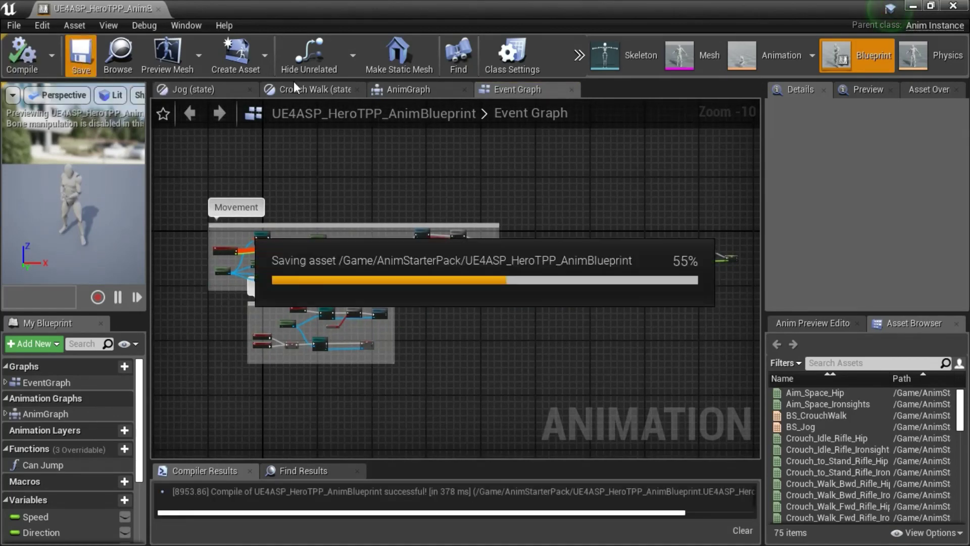
left_click(954, 7)
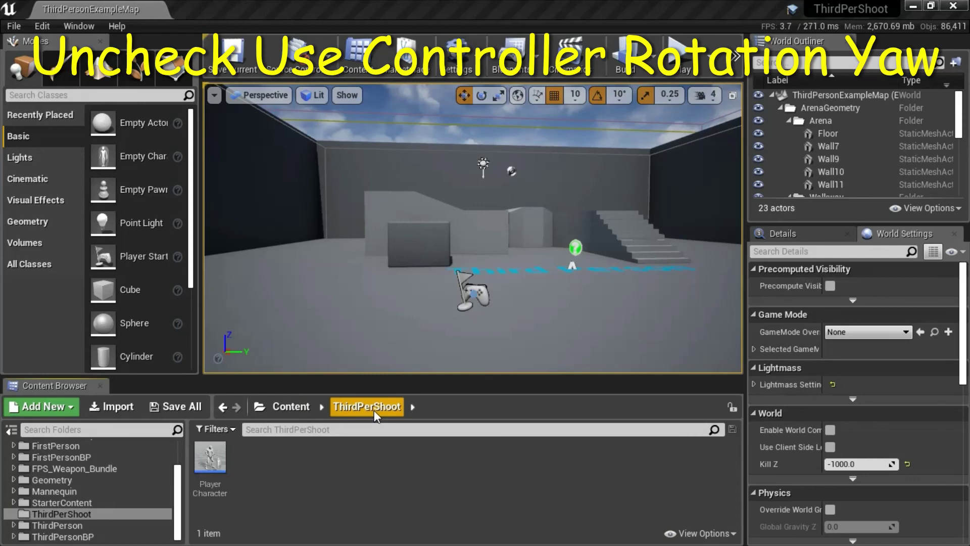
Turn off Use Controller Rotation Yaw in PlayerCharacter, then compile, save and close it.
double_click(218, 462)
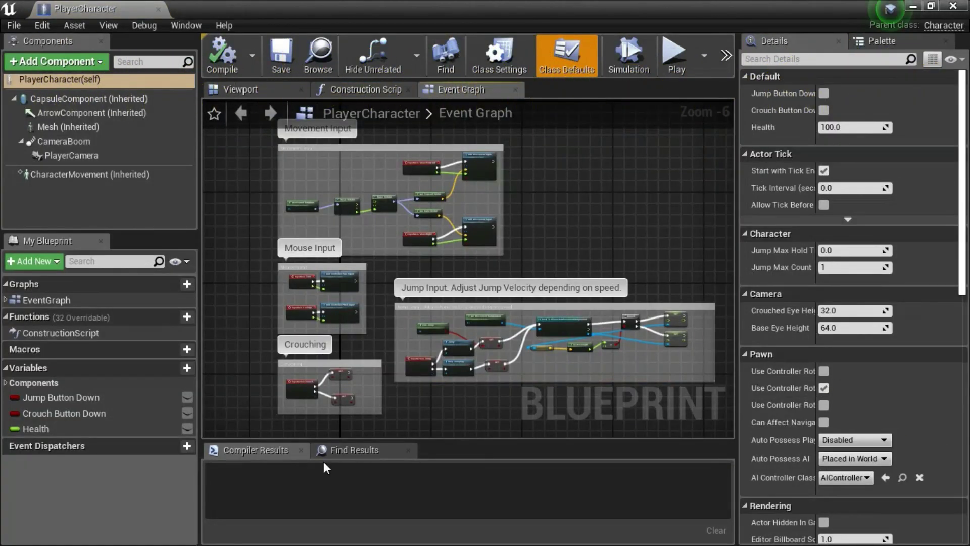
mouse_move(767, 397)
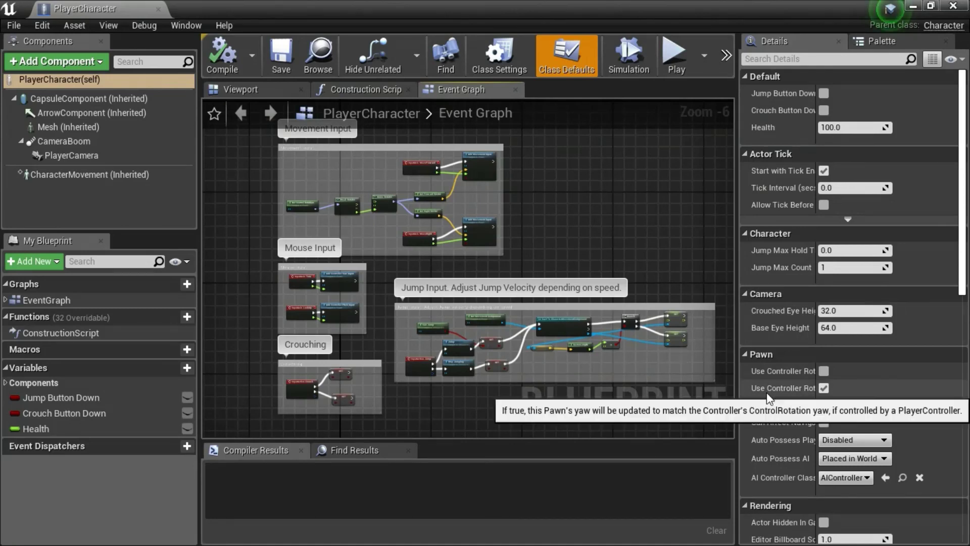
left_click(823, 389)
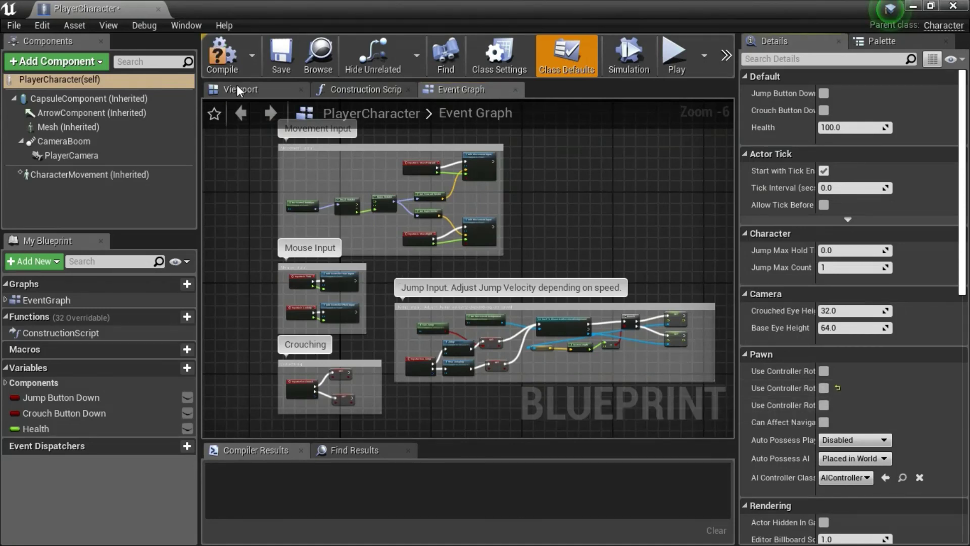
left_click(244, 72)
left_click(286, 65)
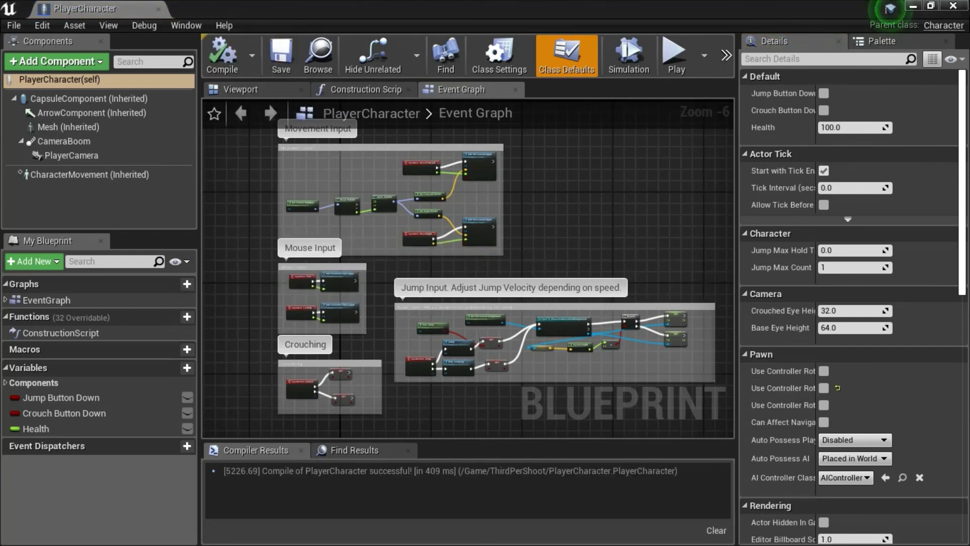
left_click(955, 7)
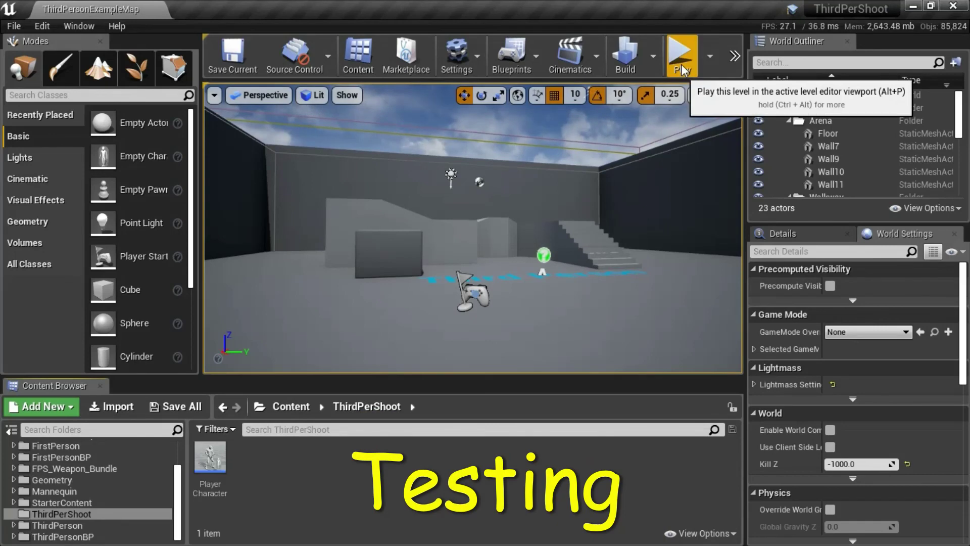
Play ThirdPersonExampleMap and walk the mannequin around with W and D to test aiming.
left_click(681, 65)
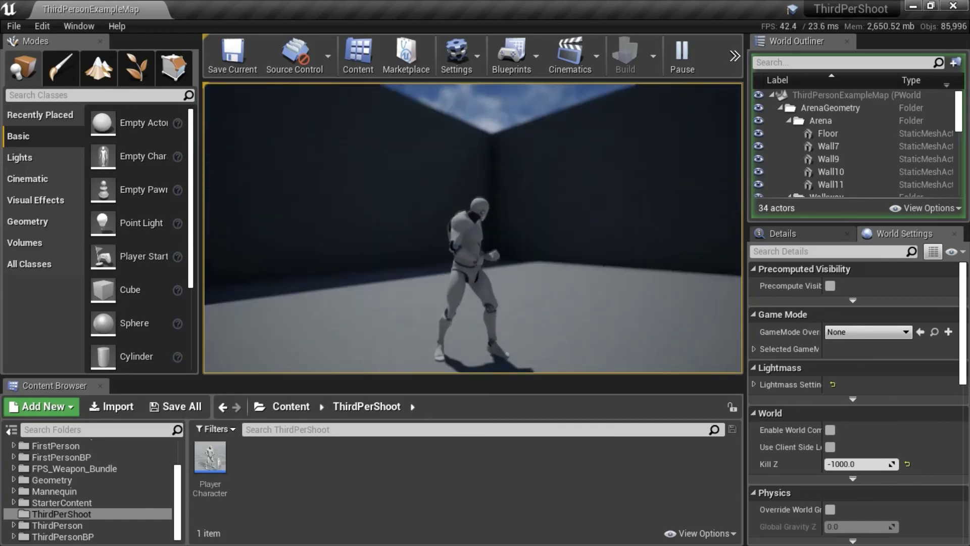
key("w")
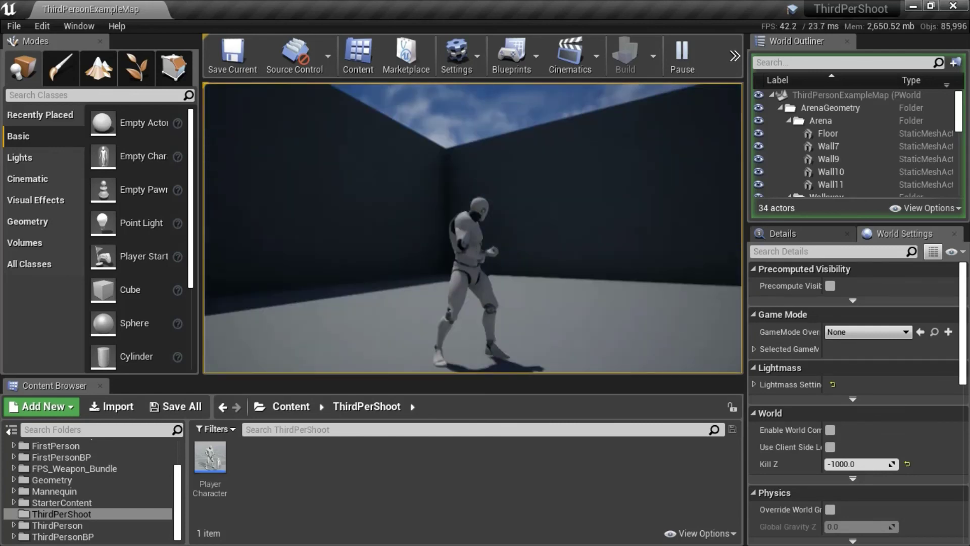
key("d")
key("w")
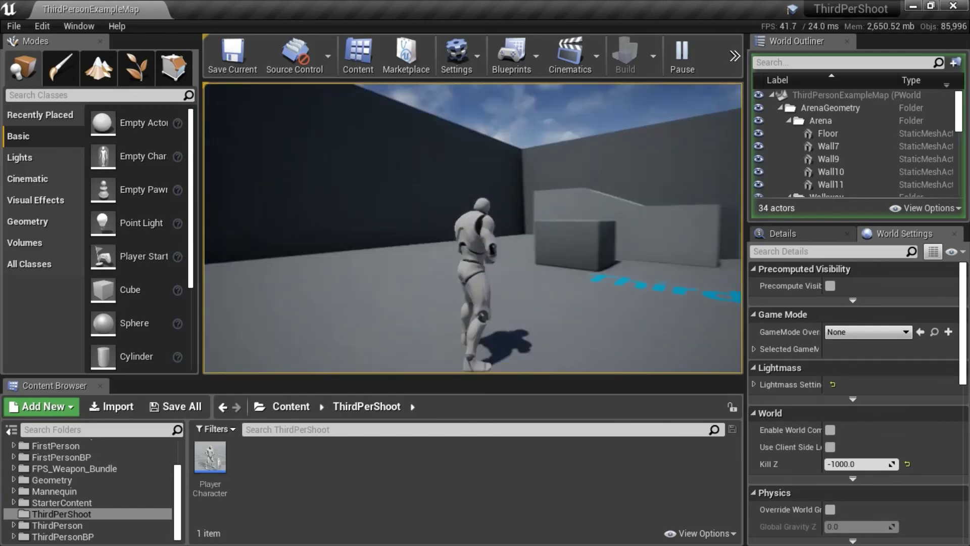